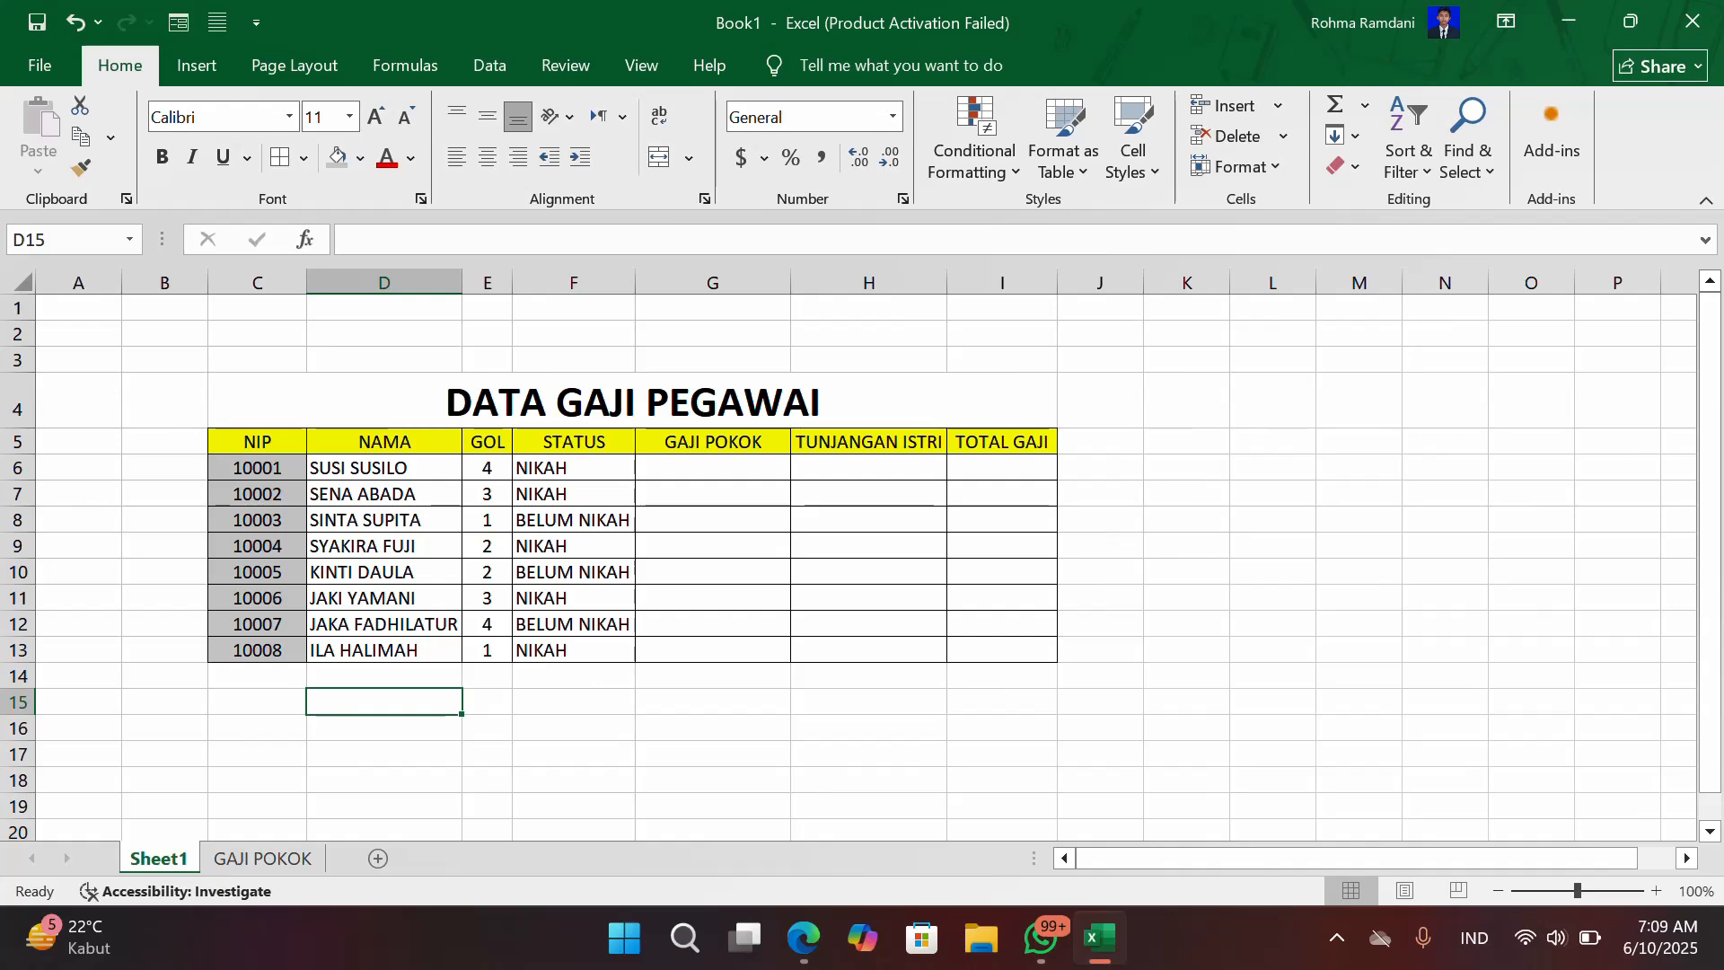
Step: Examine the STATUS, GOL, GAJI POKOK and TUNJANGAN ISTRI columns on Sheet1 and the salary table on the GAJI POKOK sheet
click(889, 458)
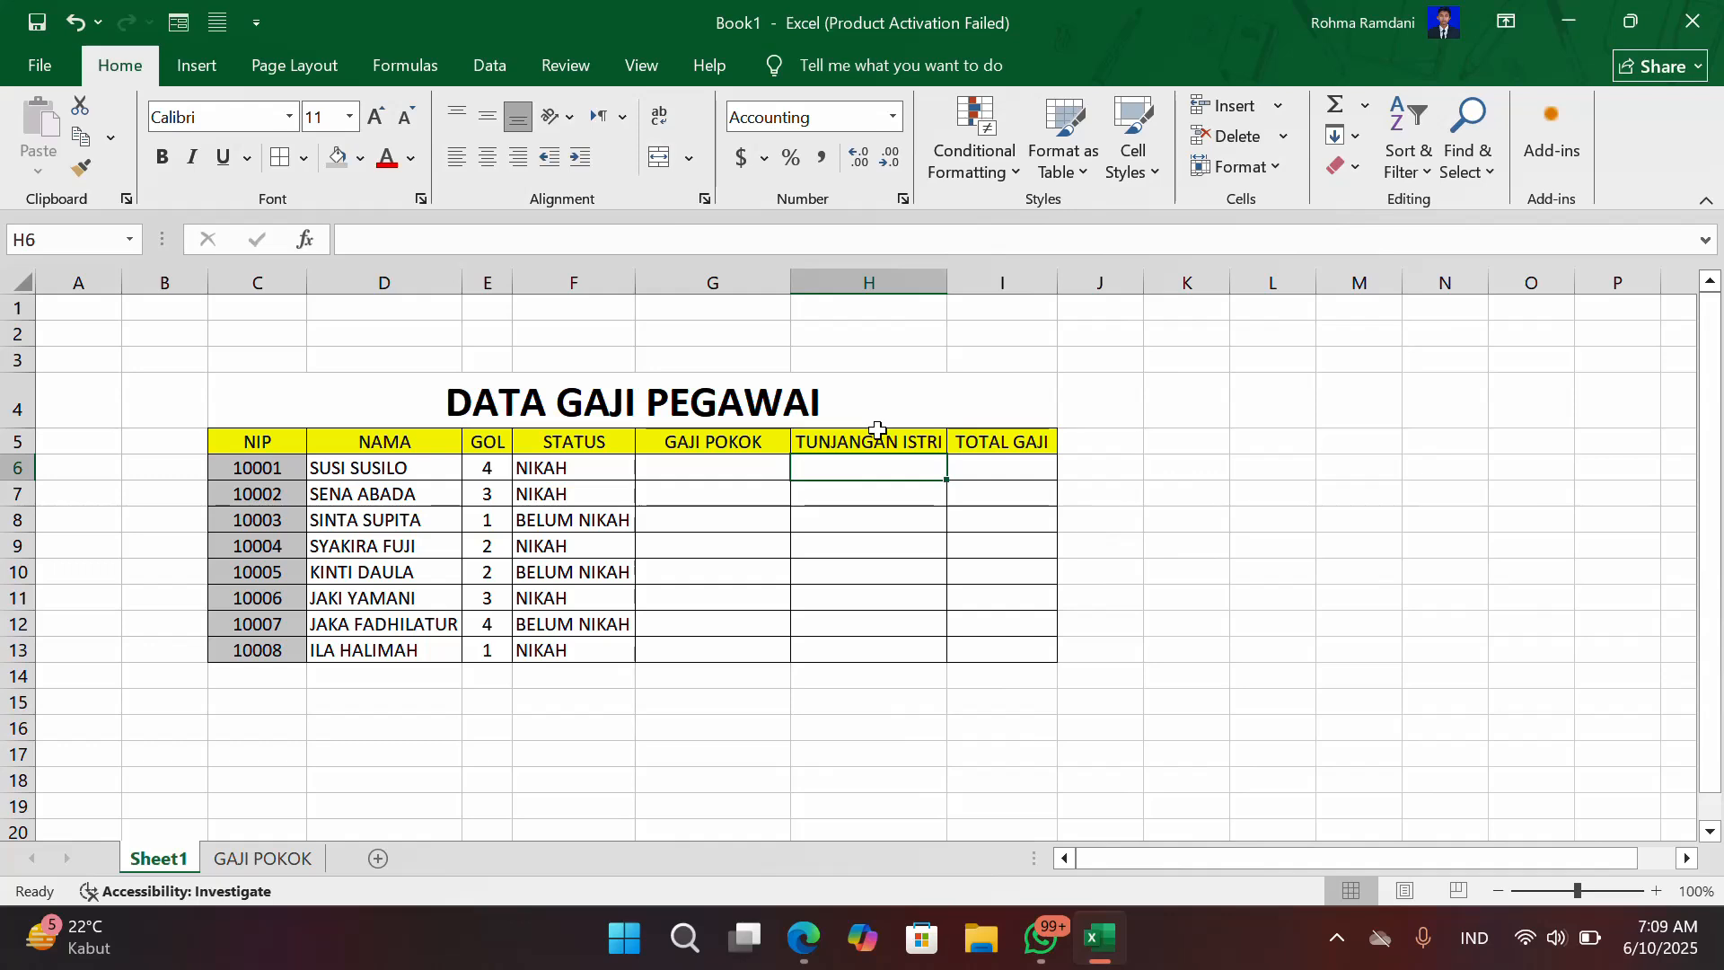
drag(877, 440, 881, 640)
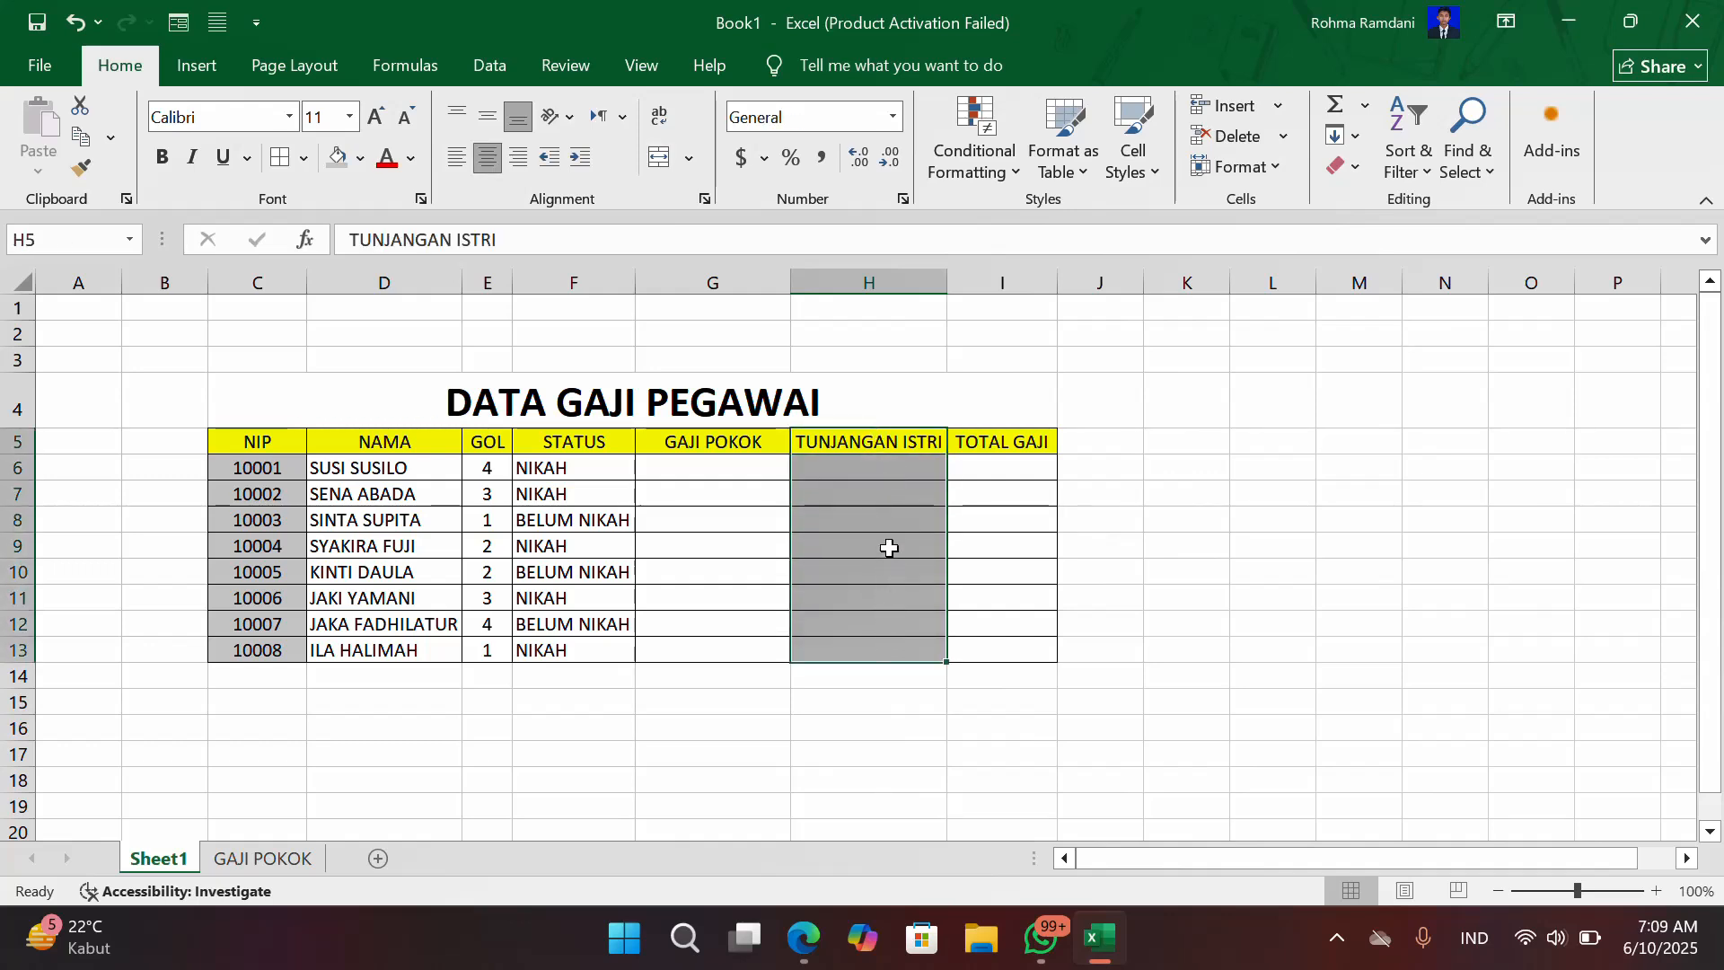
click(563, 465)
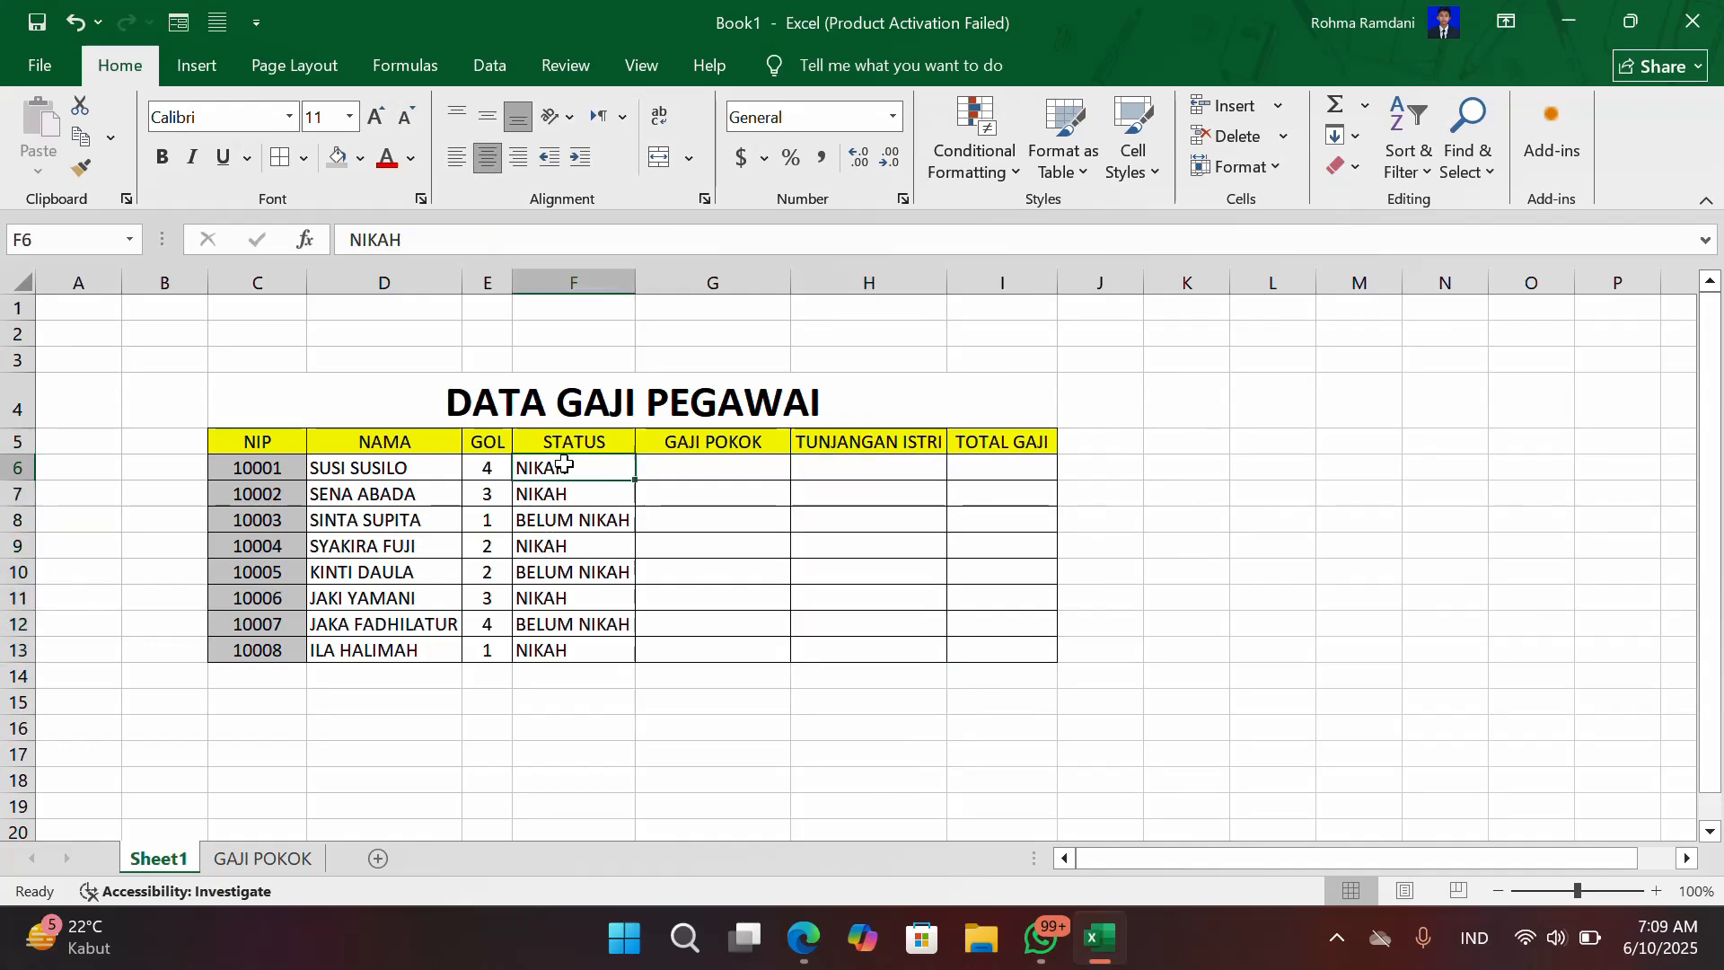
click(564, 520)
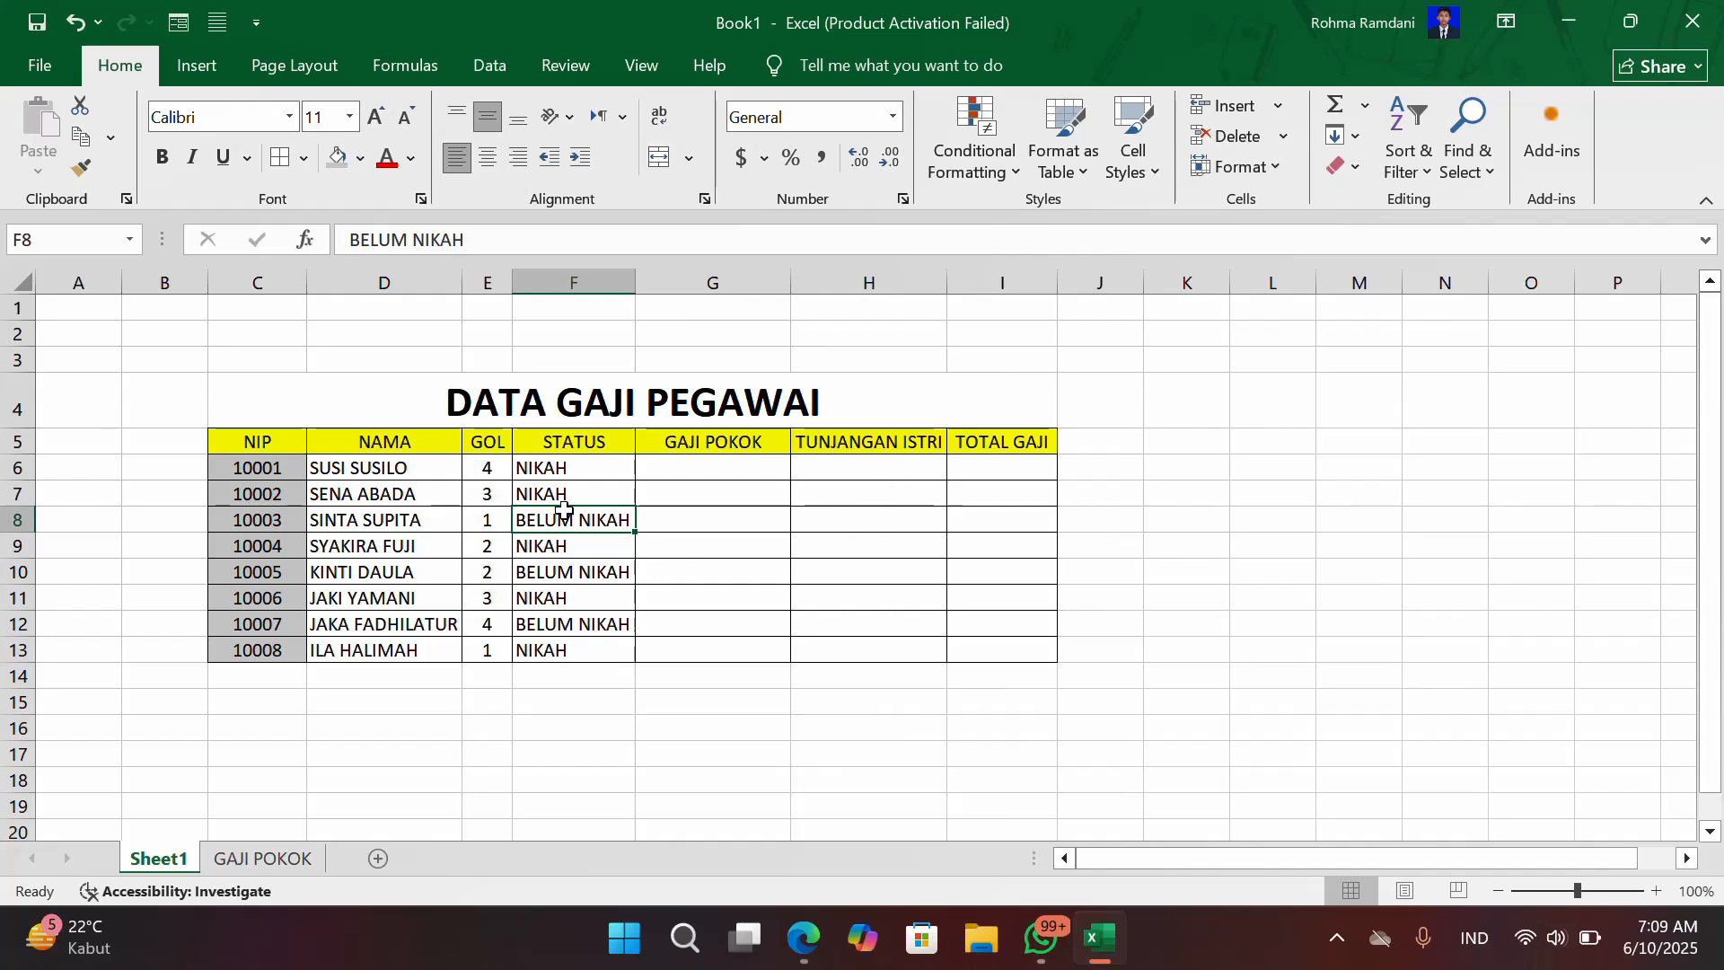
click(499, 625)
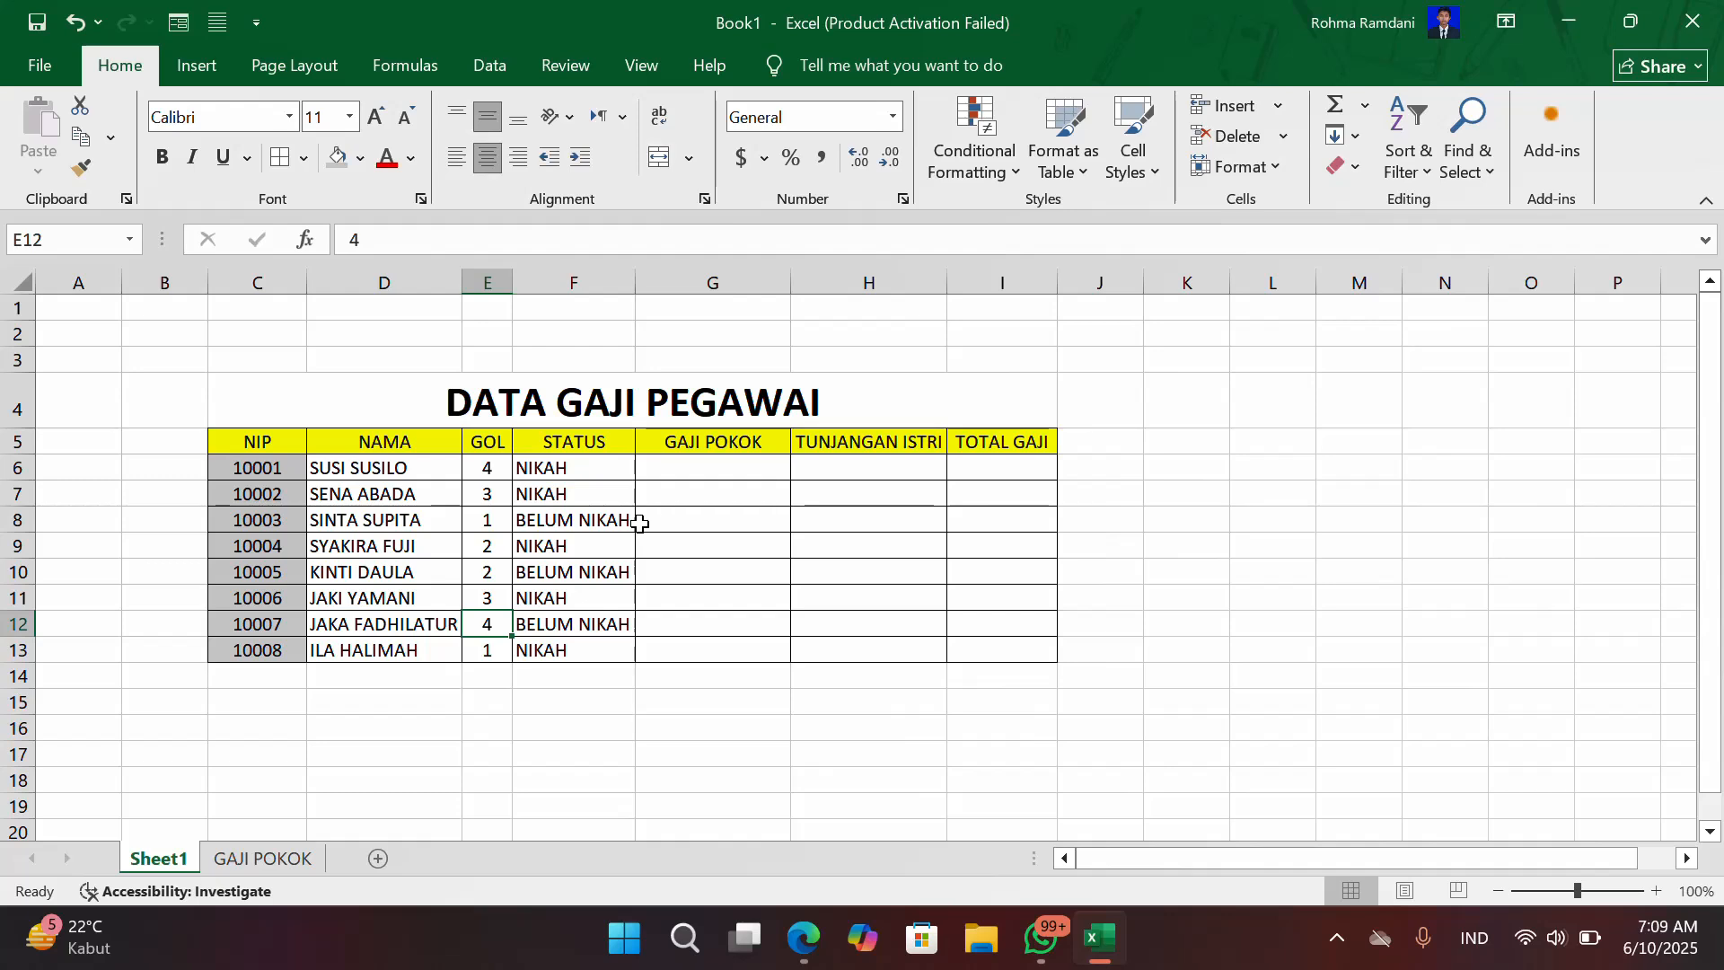
click(750, 459)
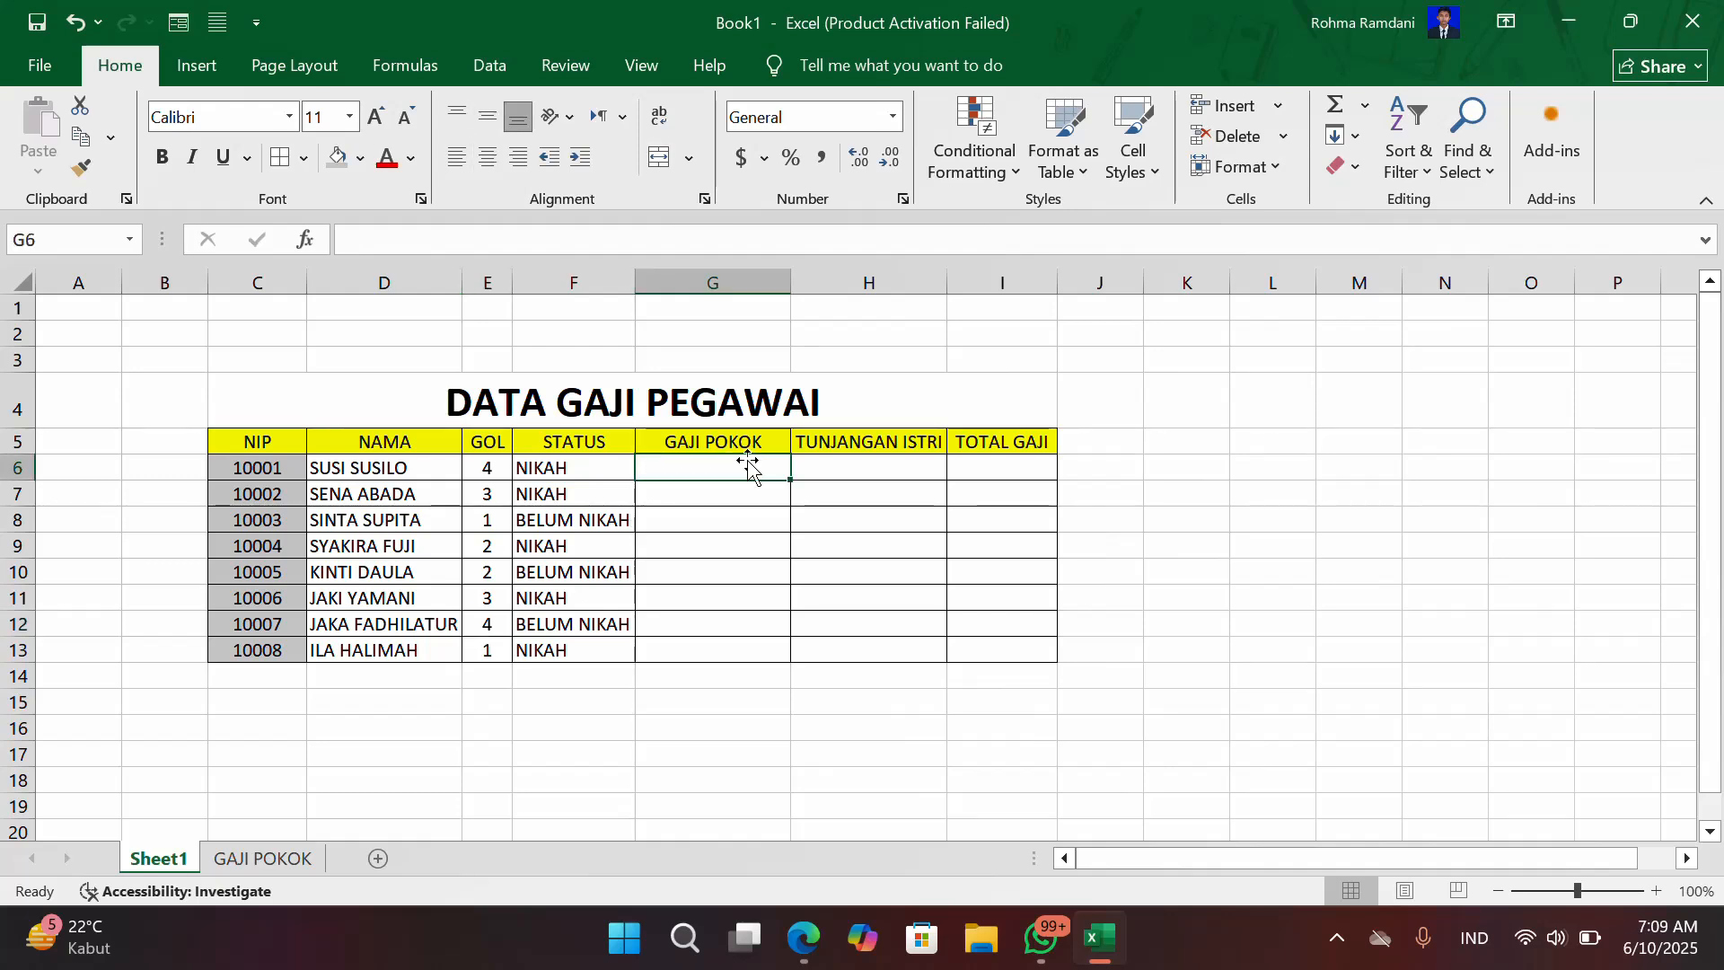
click(270, 862)
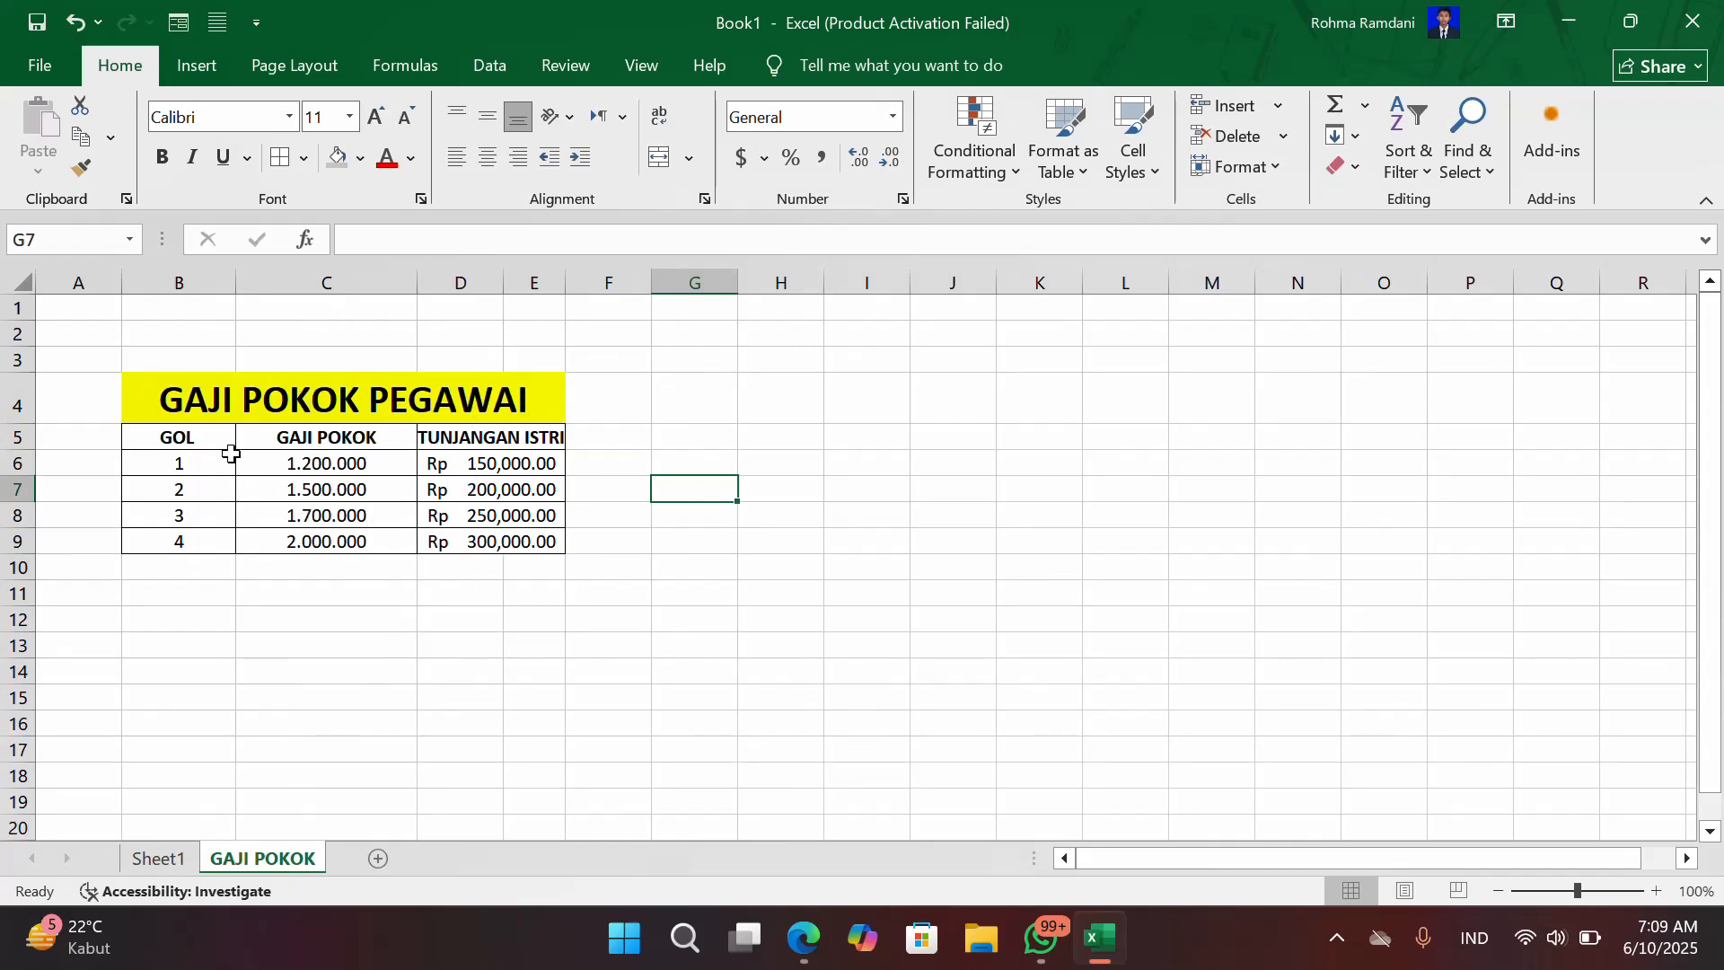
click(158, 859)
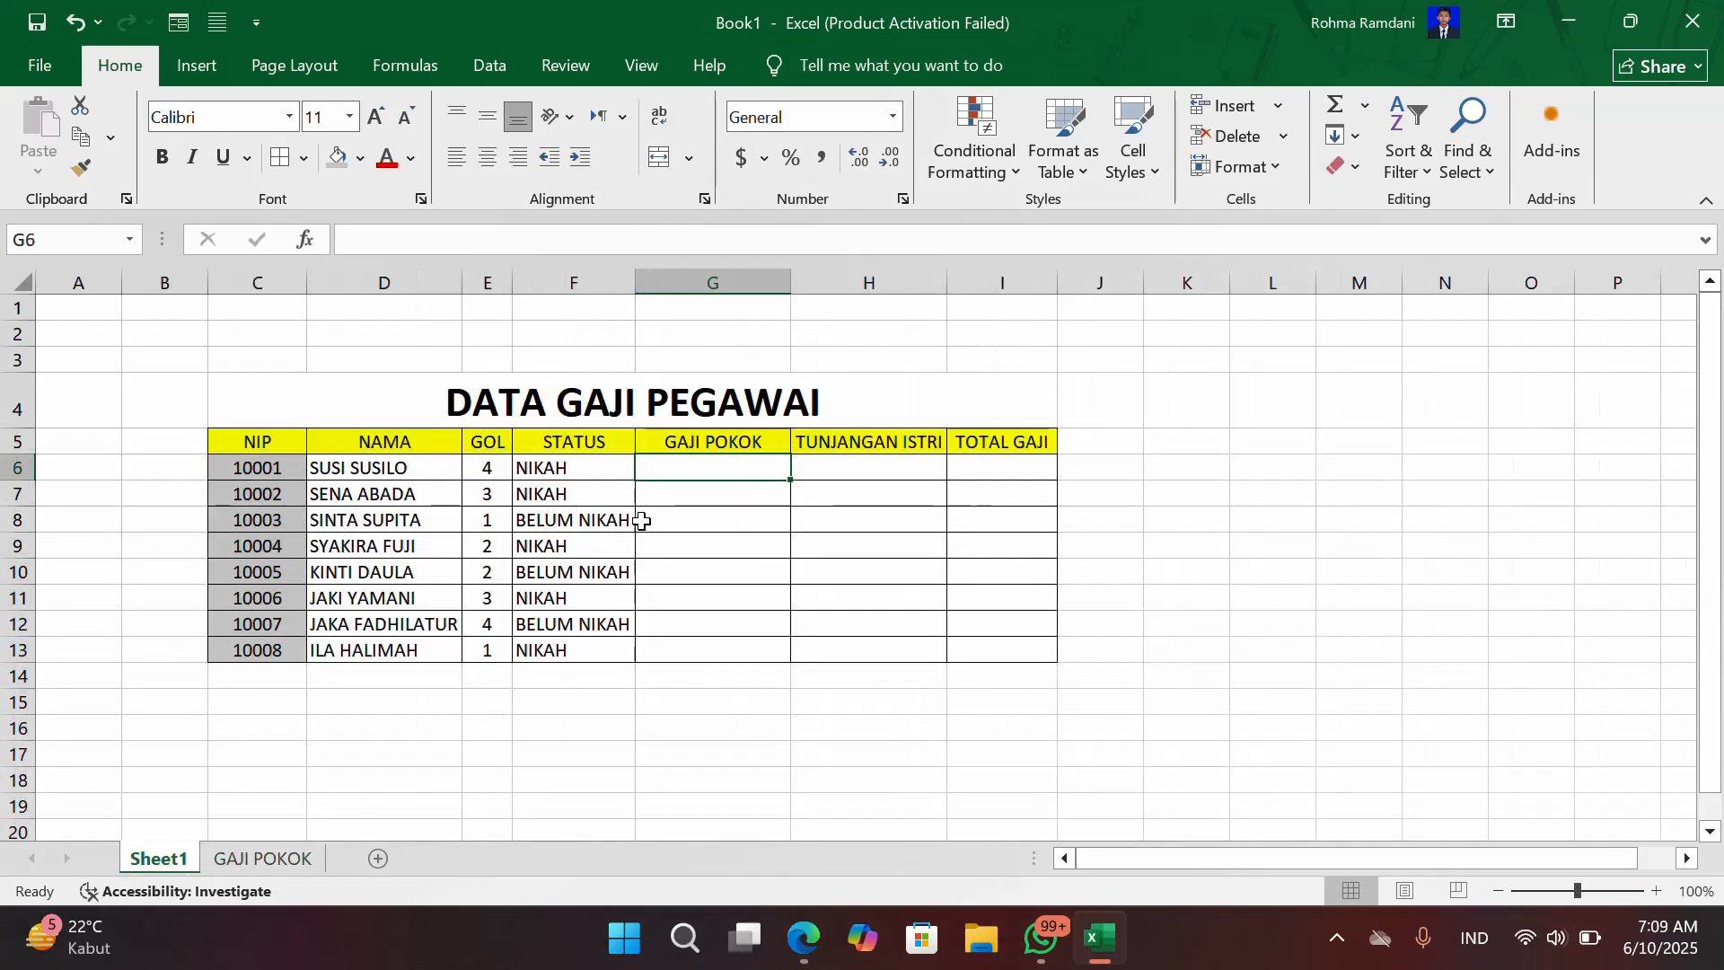
text(=)
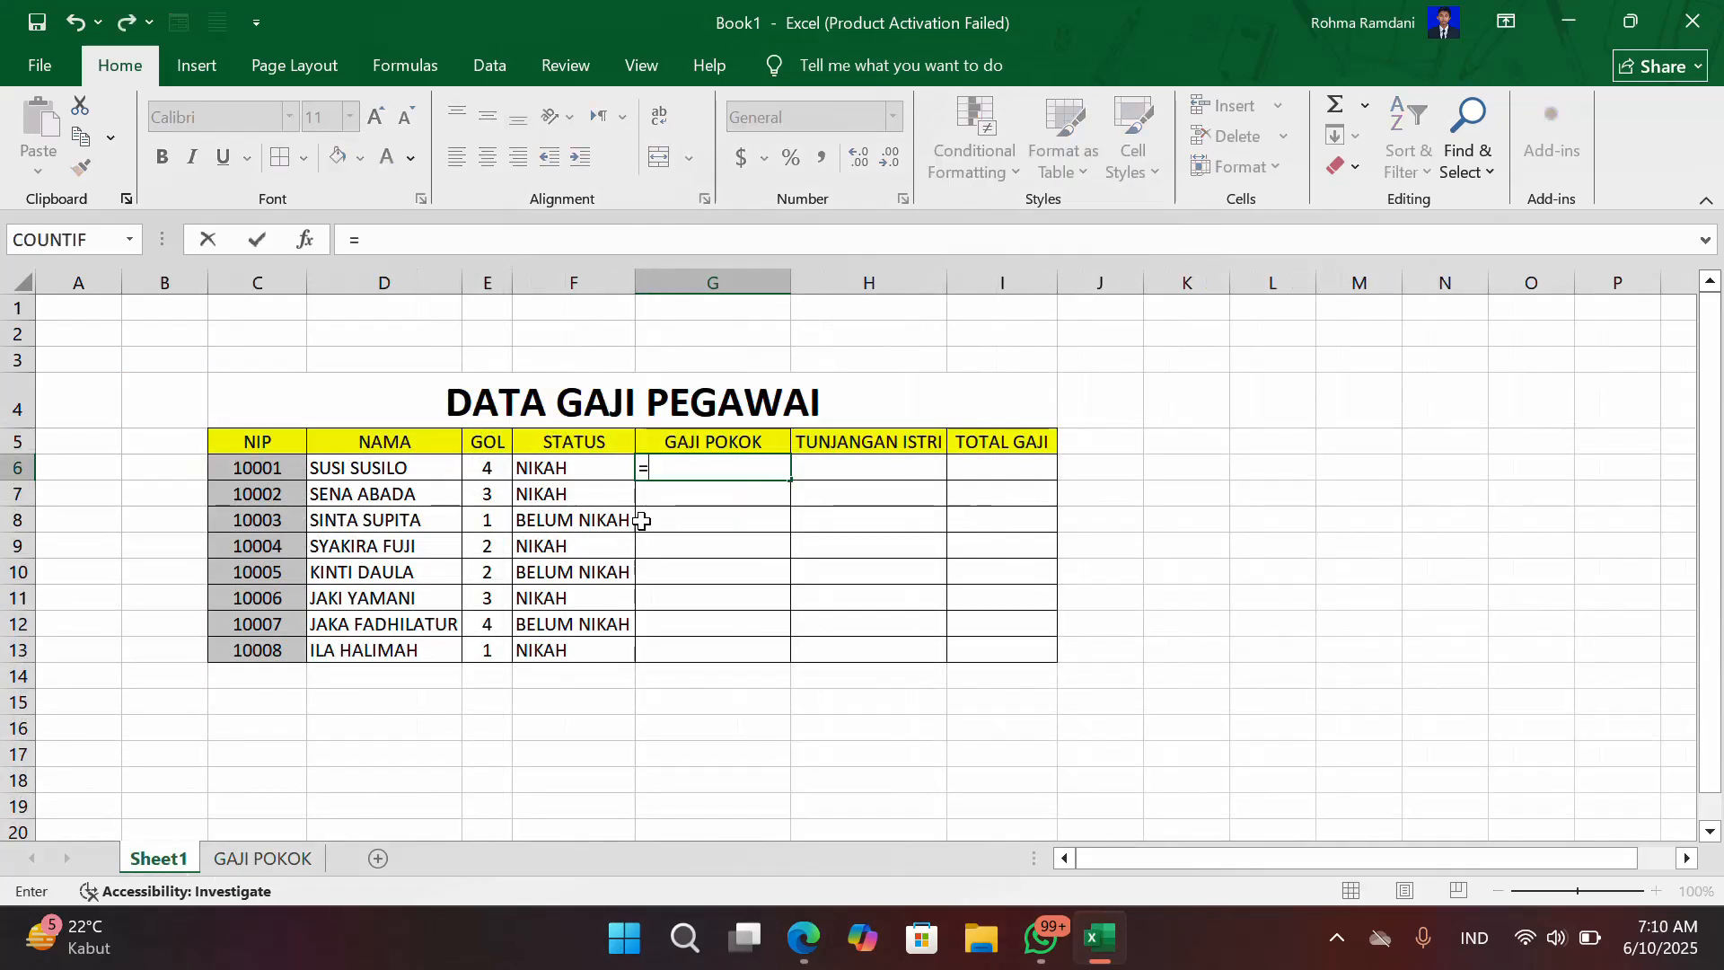
text(VLO)
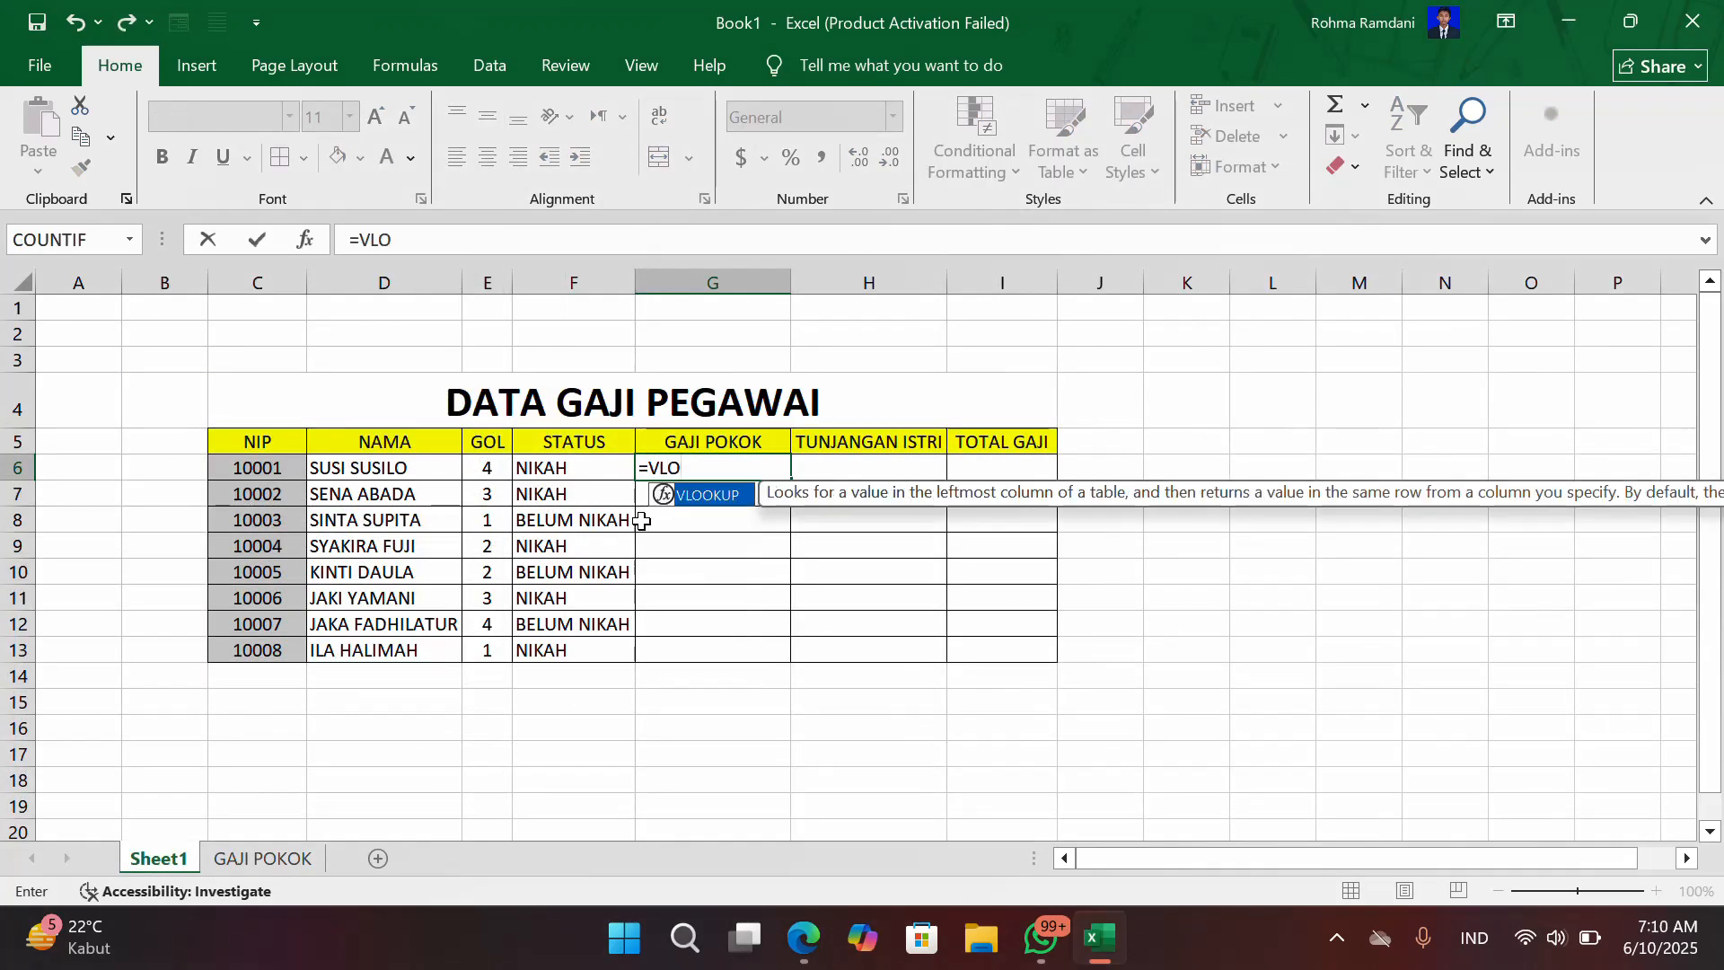
key(Tab)
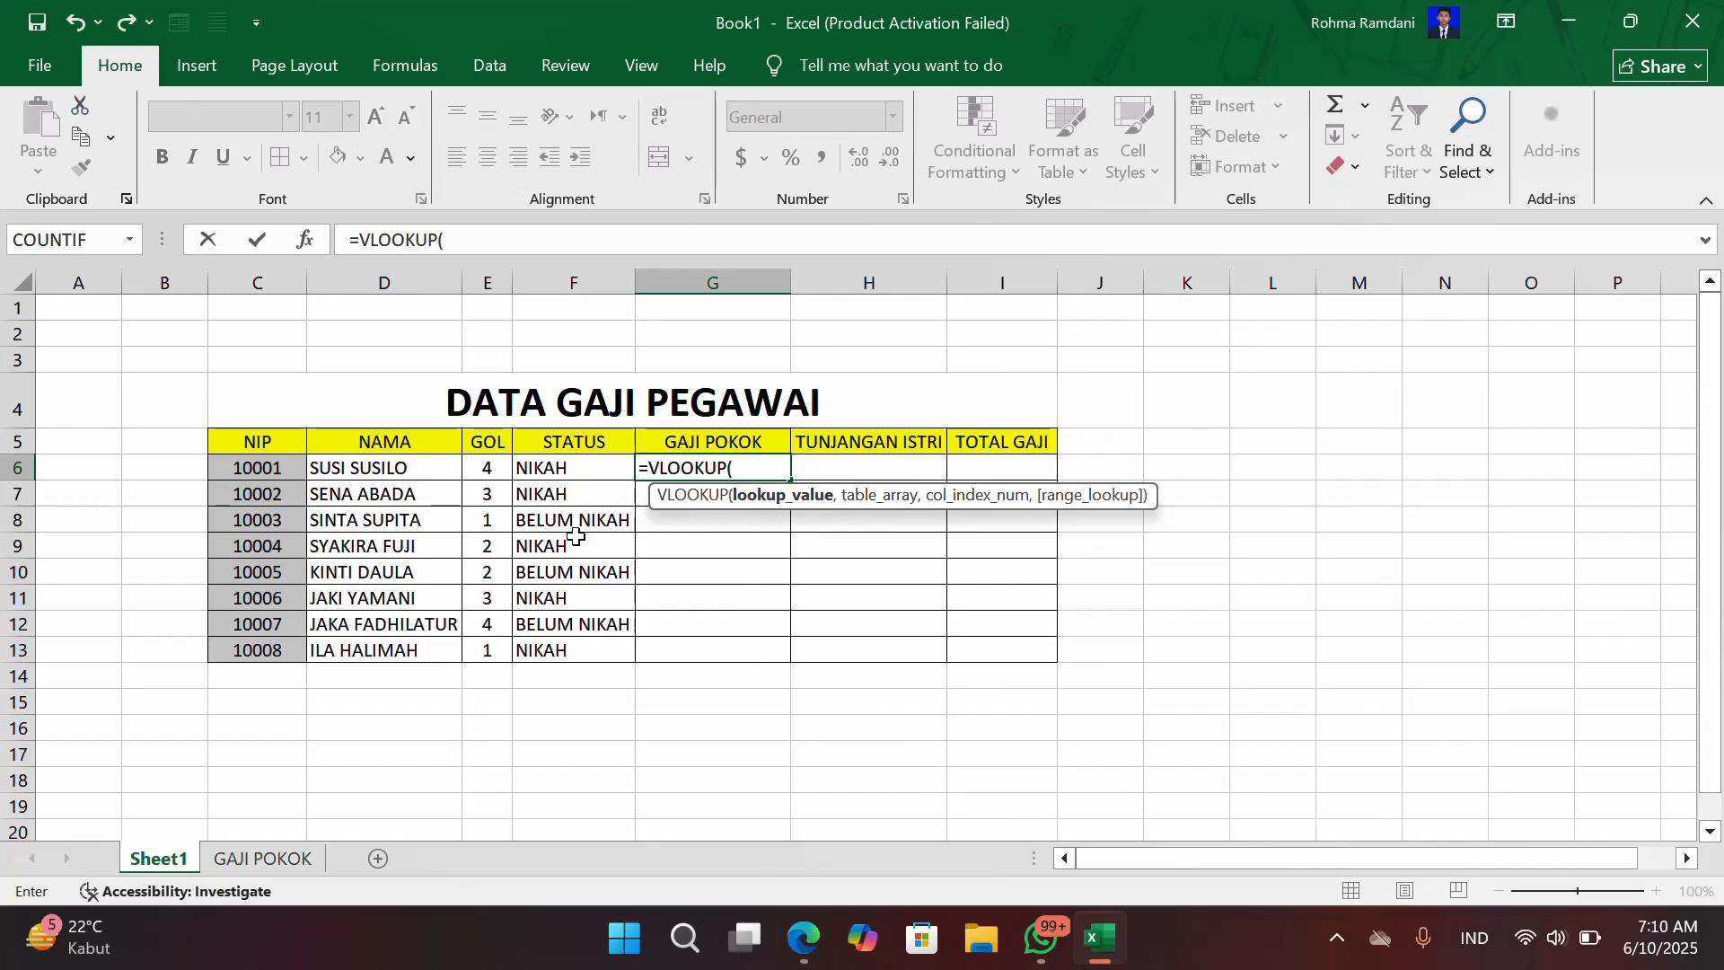
click(485, 469)
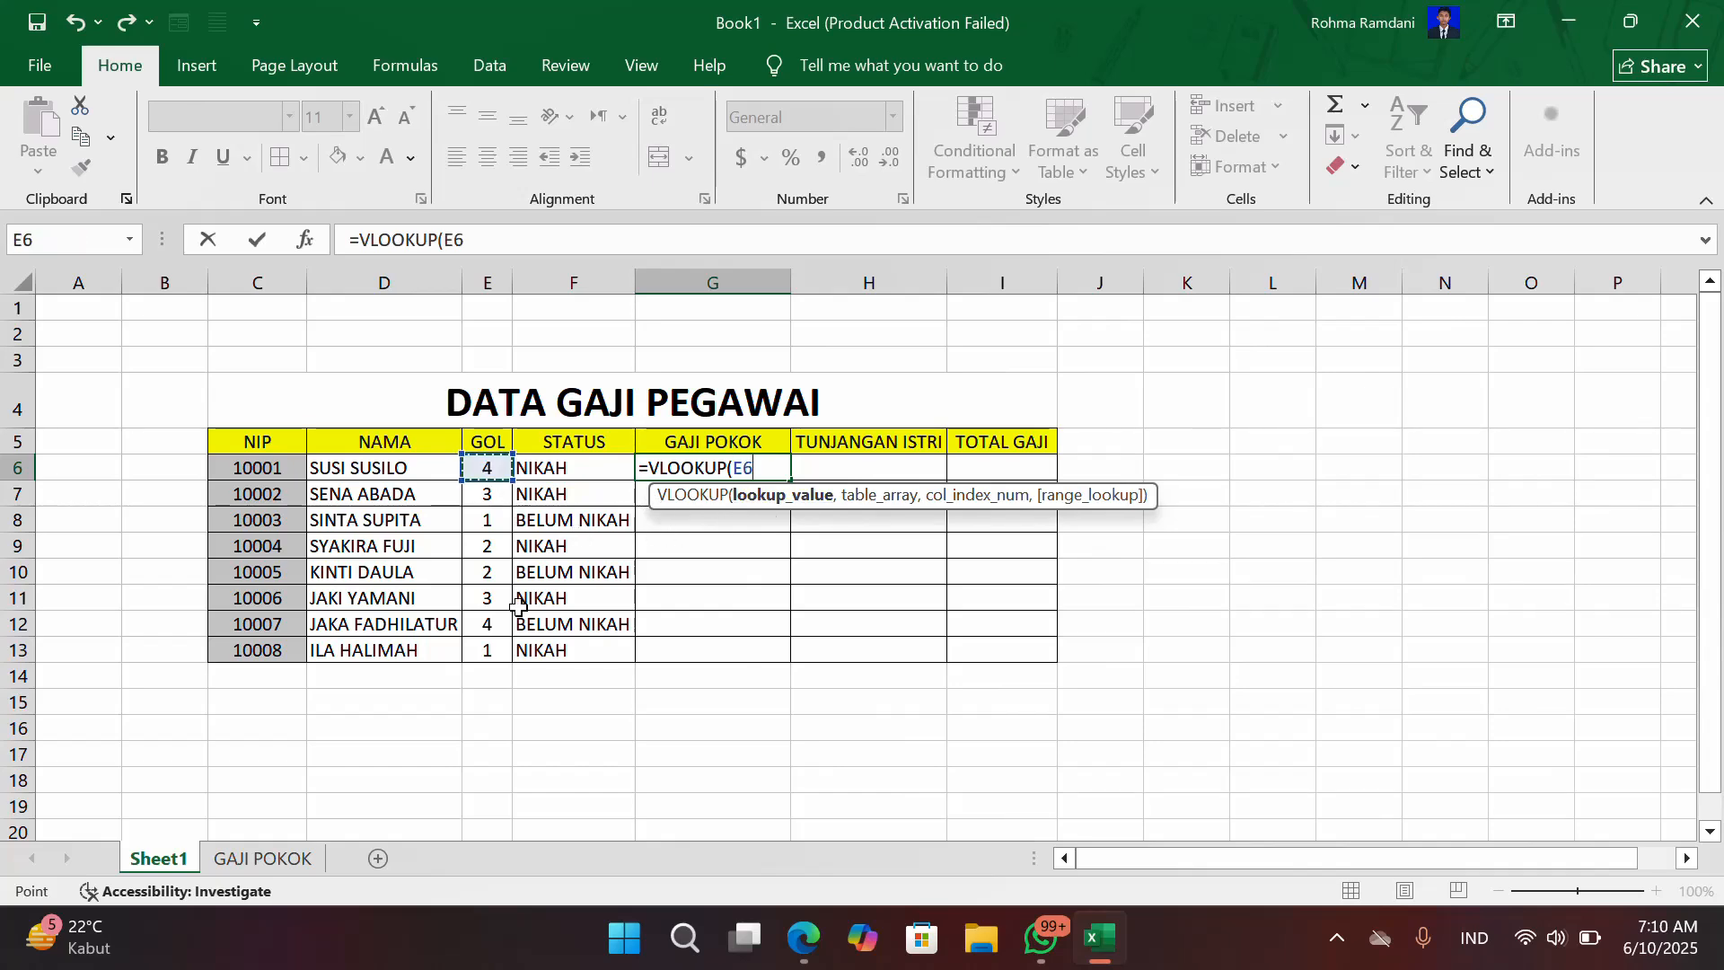
click(266, 863)
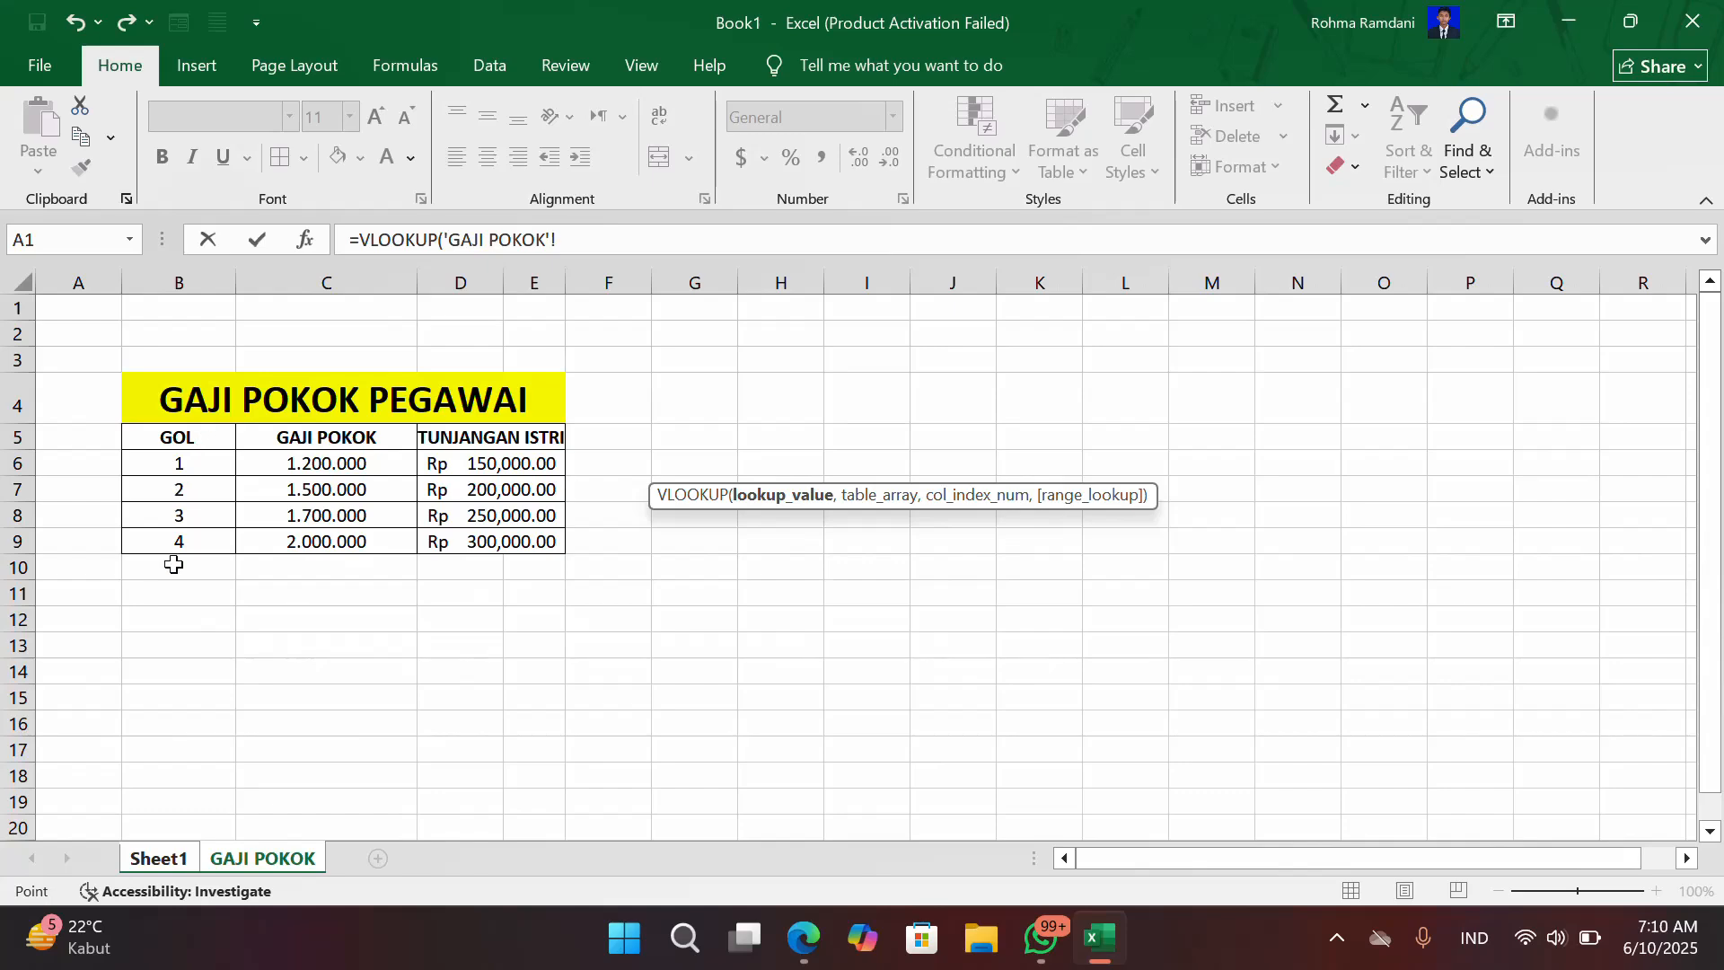
click(160, 848)
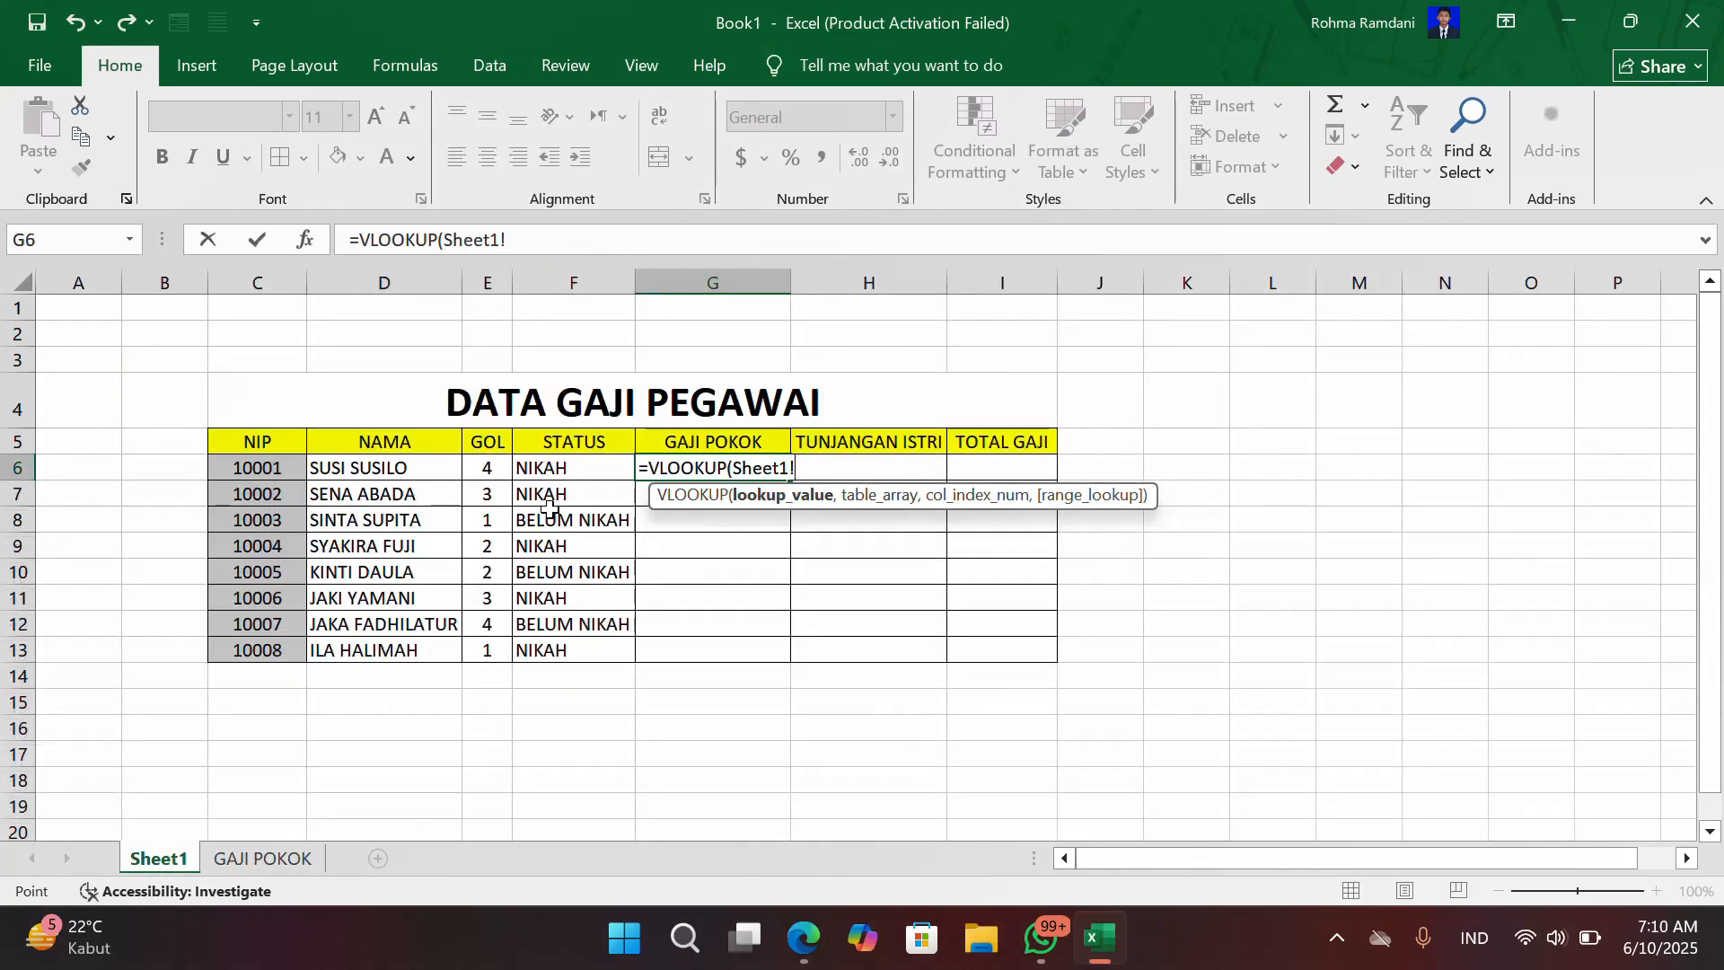
key(BackSpace)
key(BackSpace)
key(BackSpace)
key(BackSpace)
key(BackSpace)
key(BackSpace)
key(BackSpace)
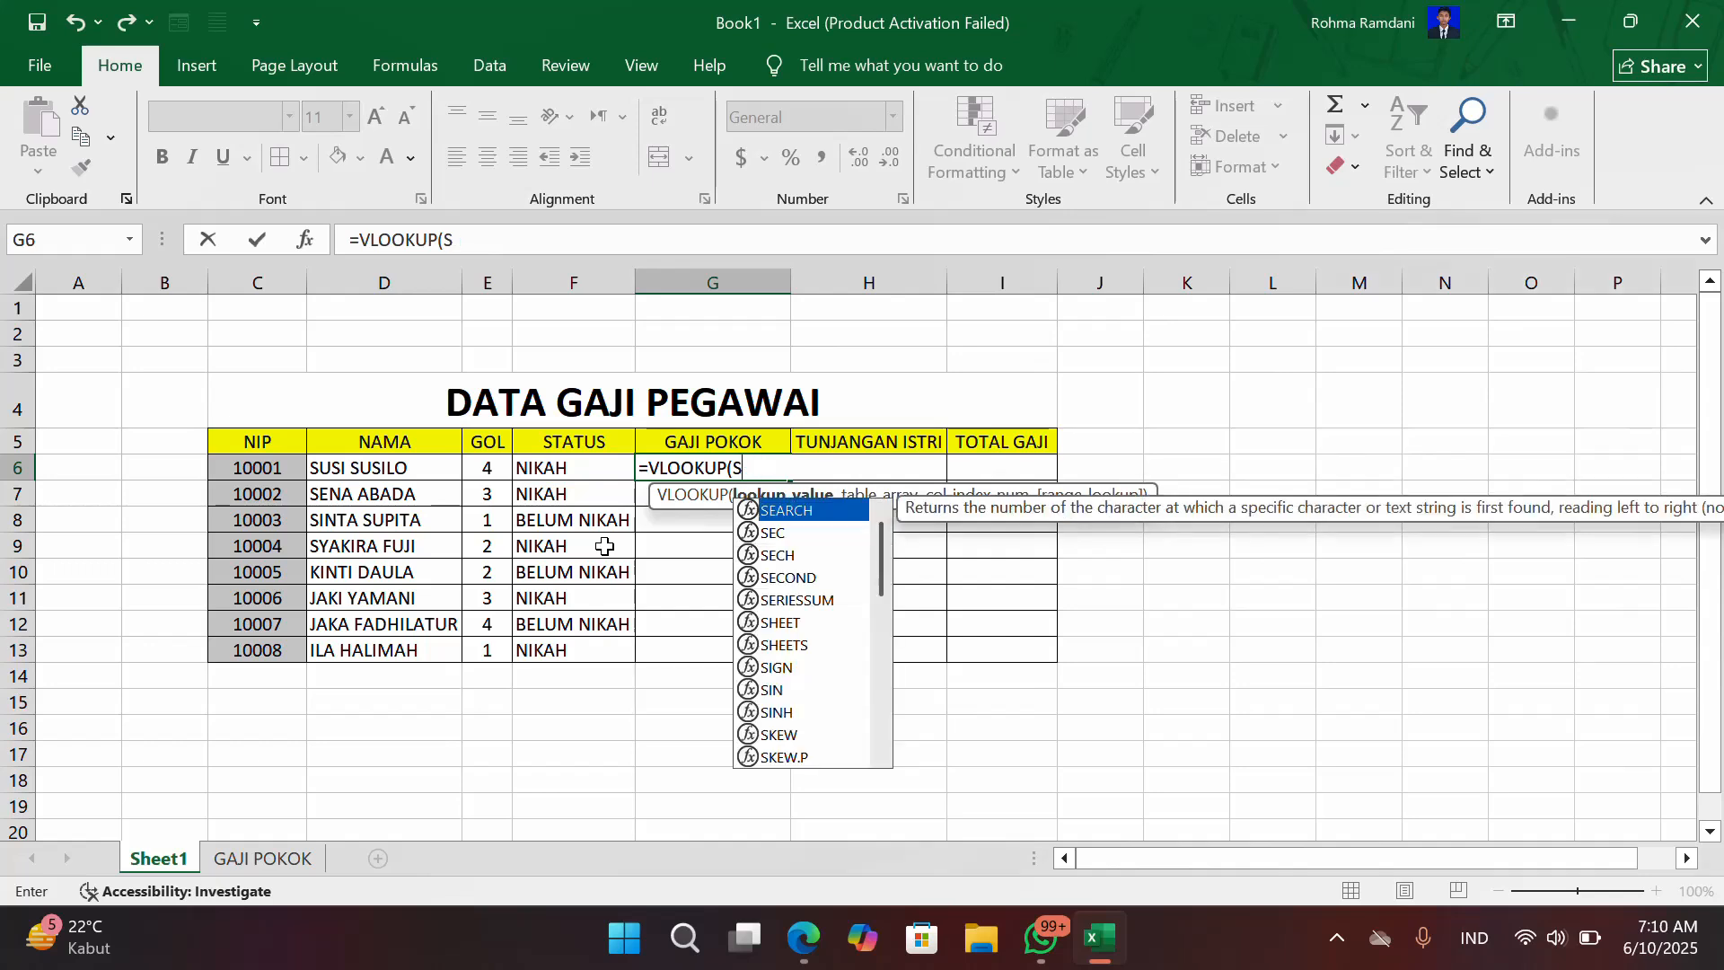
click(483, 468)
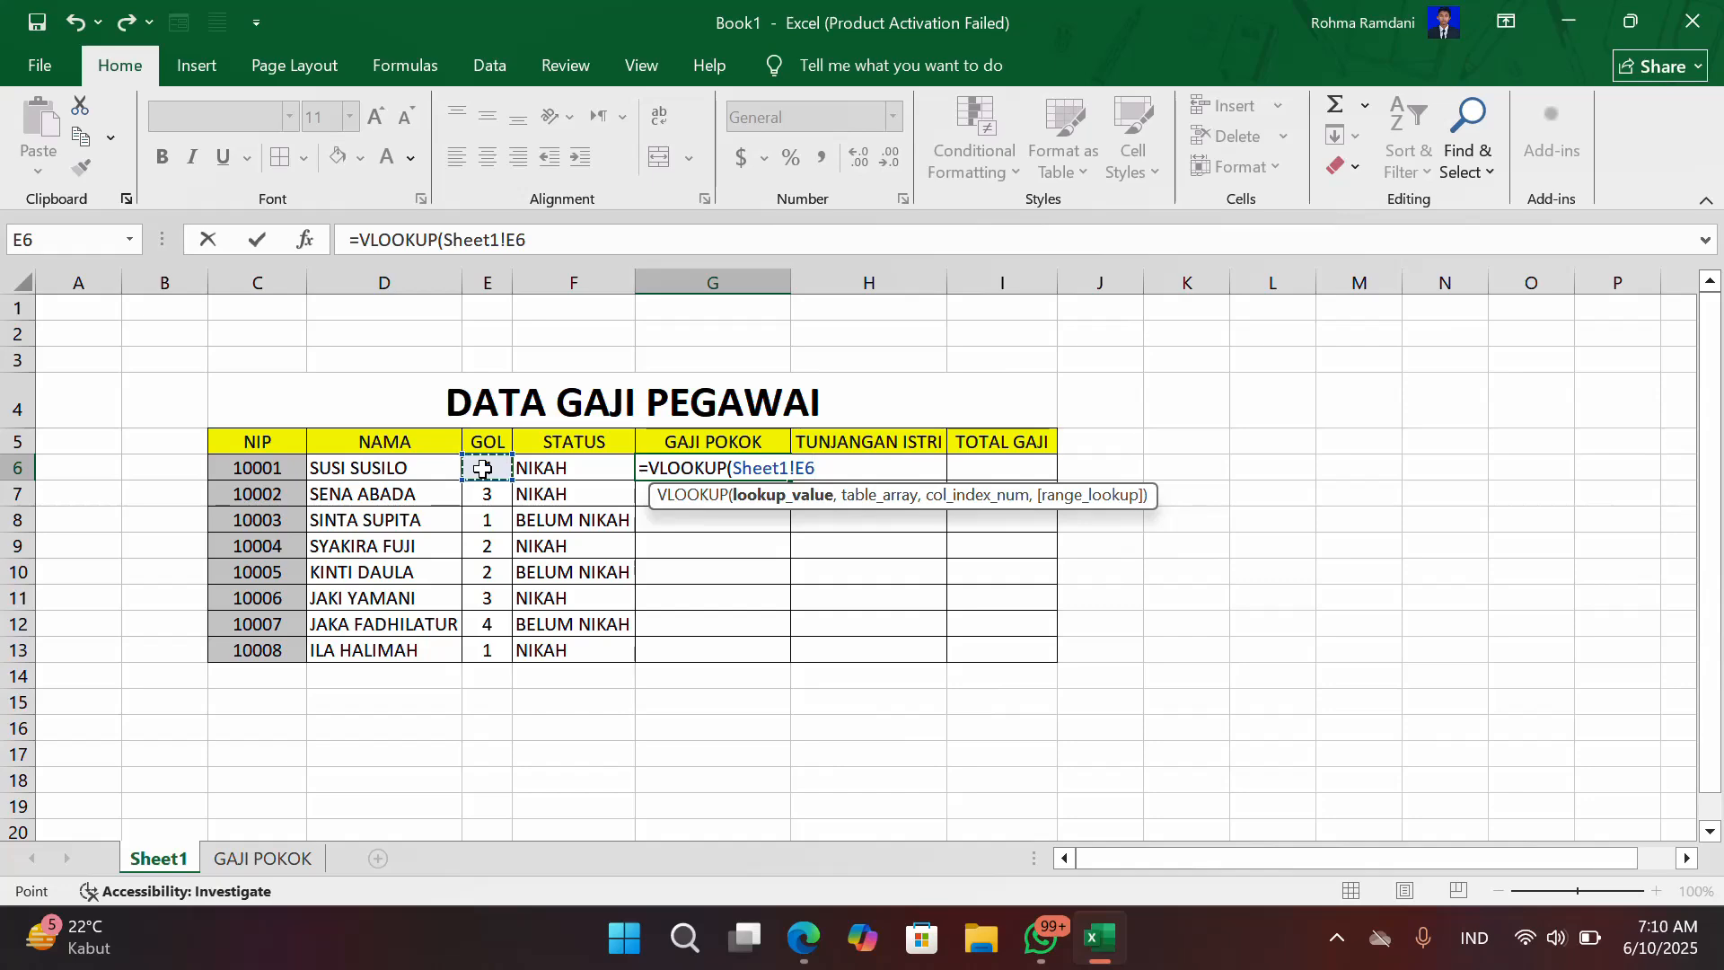
text(,)
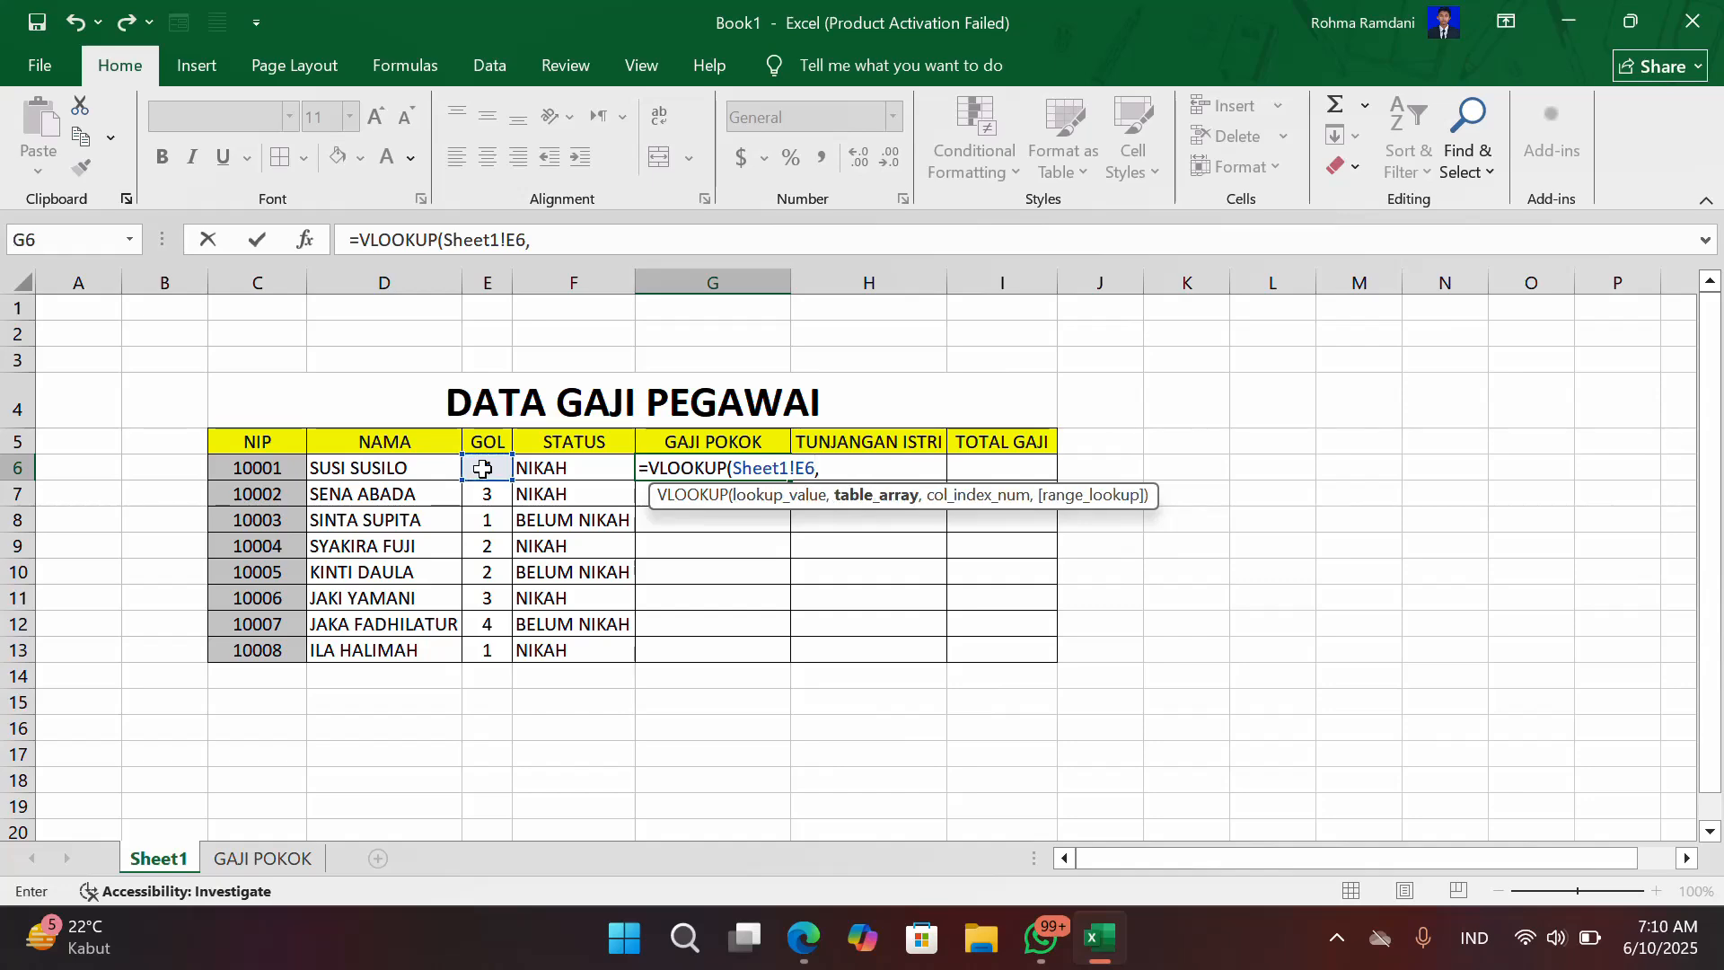
click(262, 859)
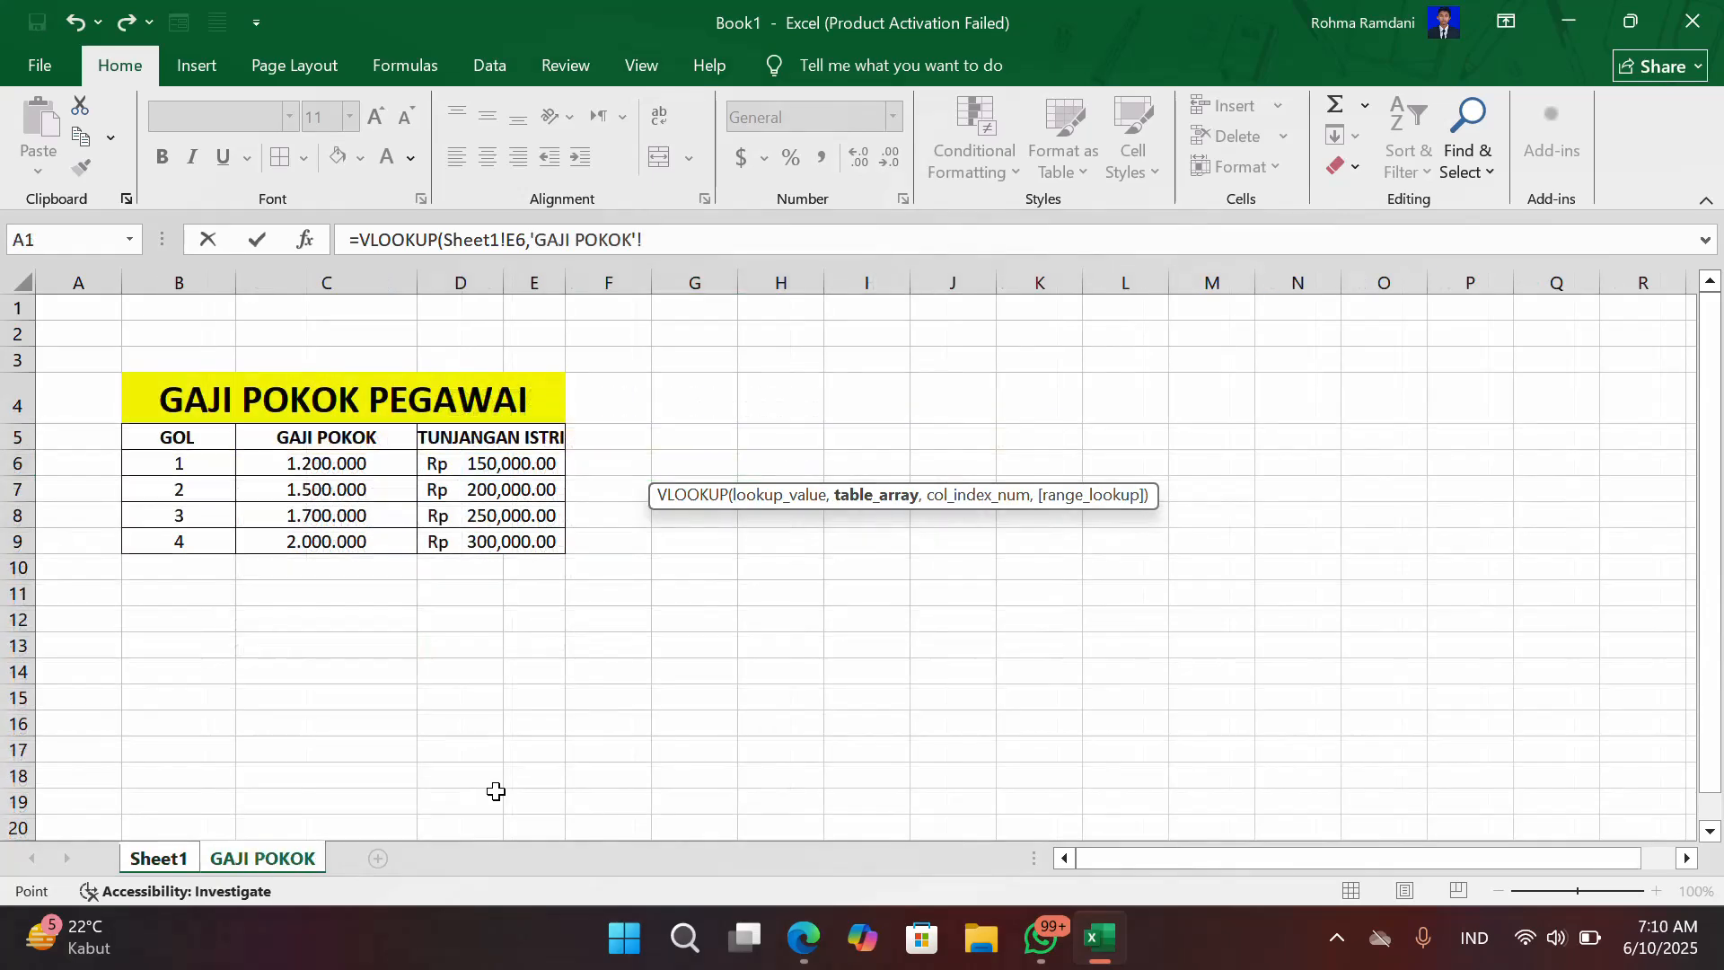
drag(155, 437, 466, 533)
text(,)
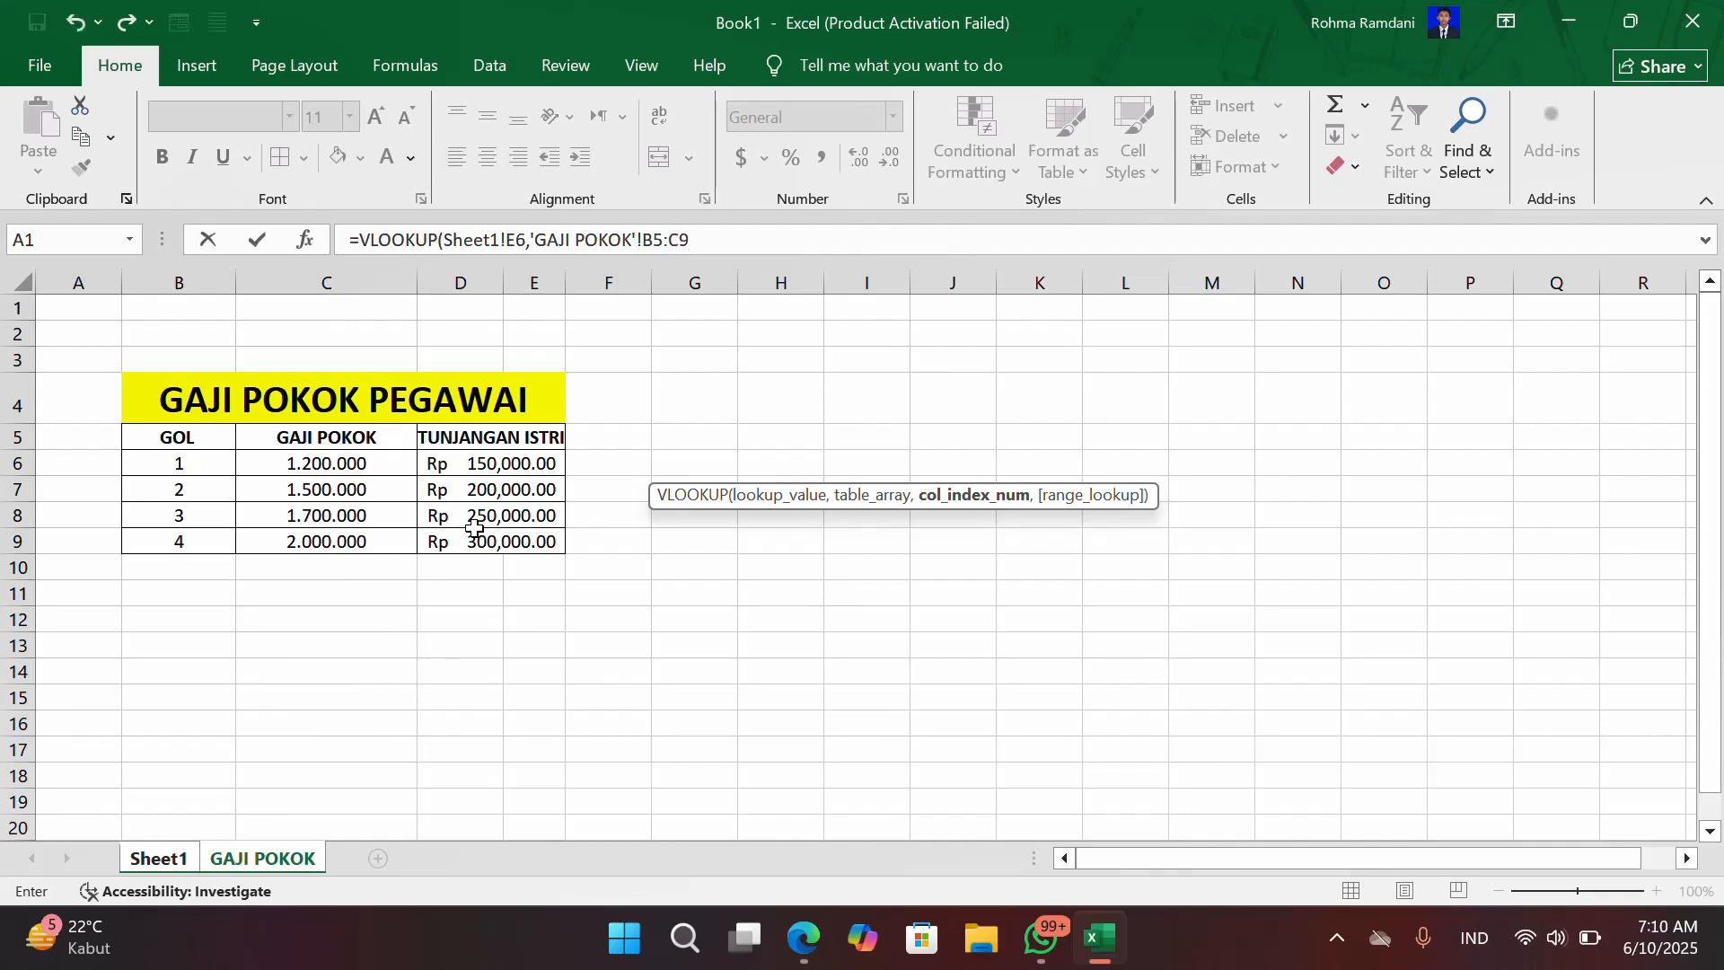
click(593, 559)
drag(868, 248, 307, 244)
key(BackSpace)
key(Escape)
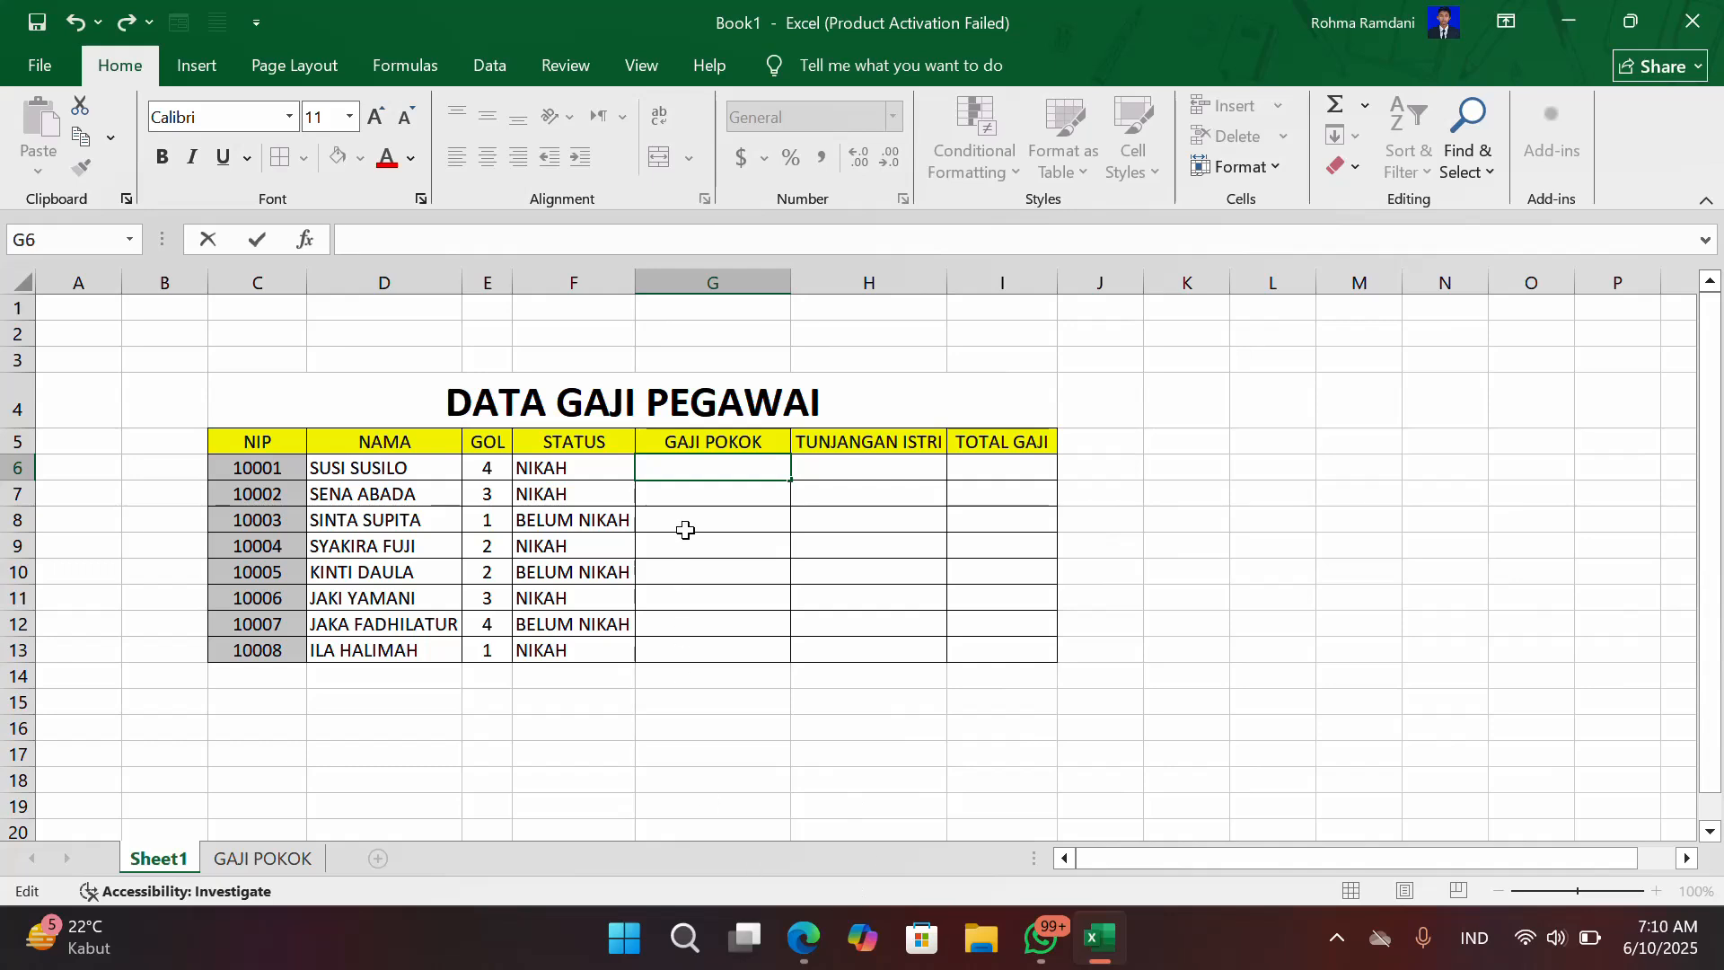
Step: Start a VLOOKUP formula in cell G6 with Sheet1!E6, the employee's GOL, as the lookup value
text(=)
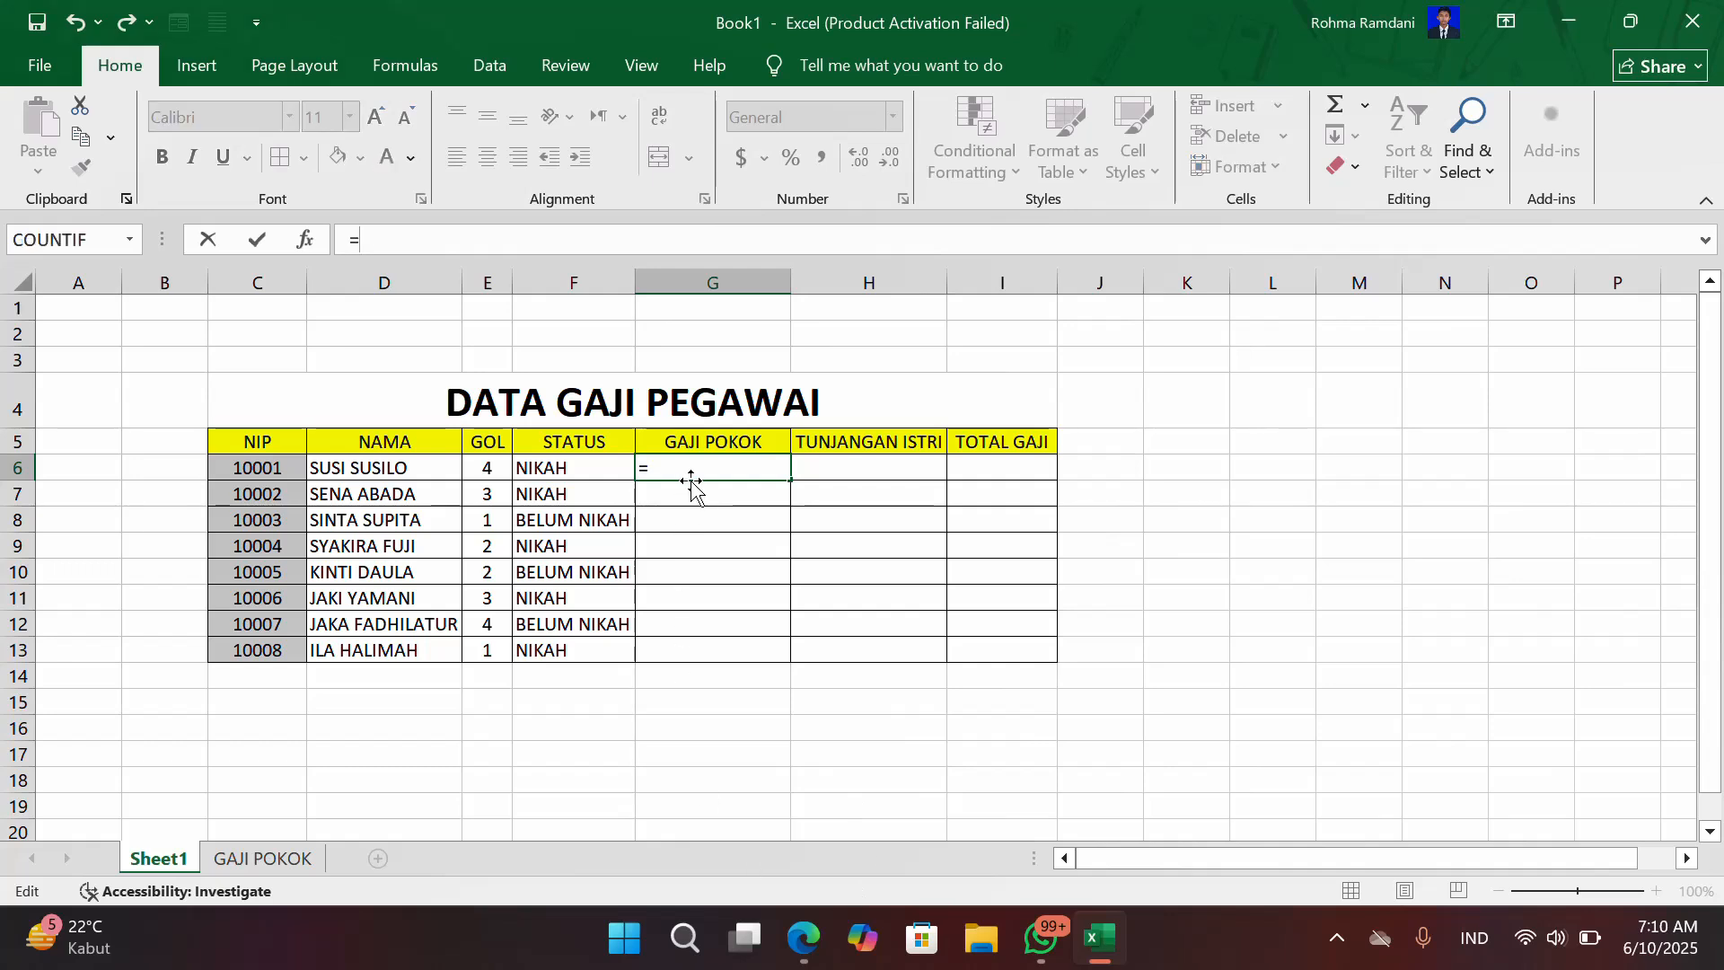
text(VLO)
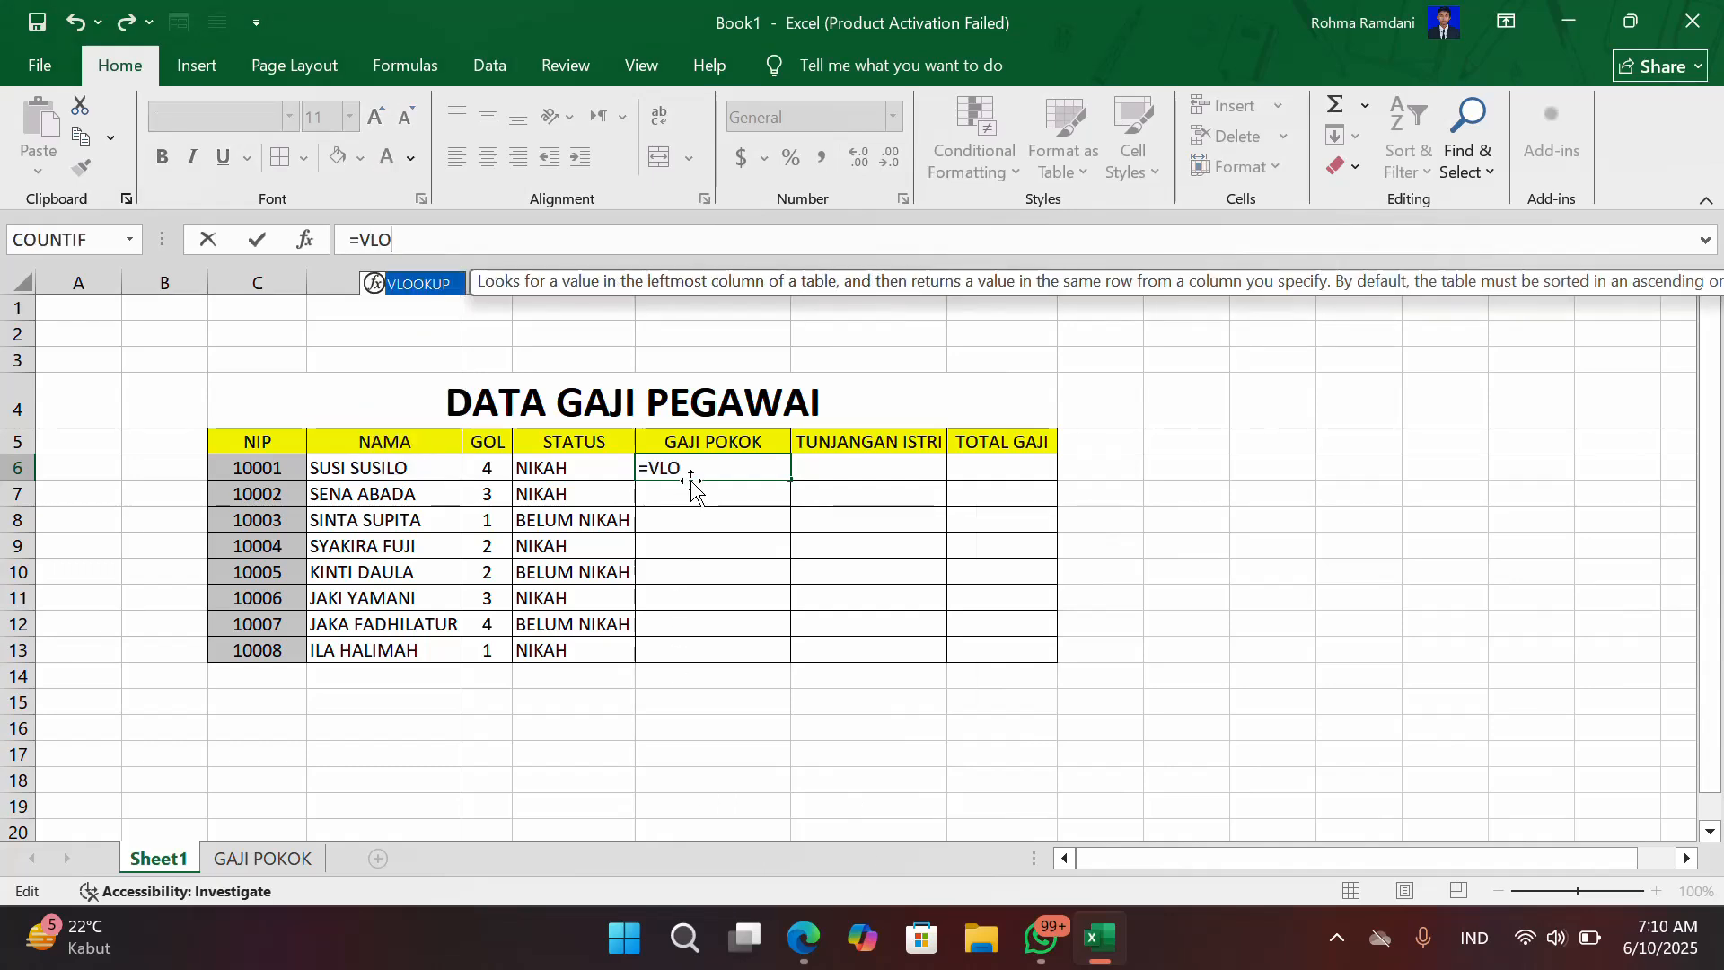
key(Tab)
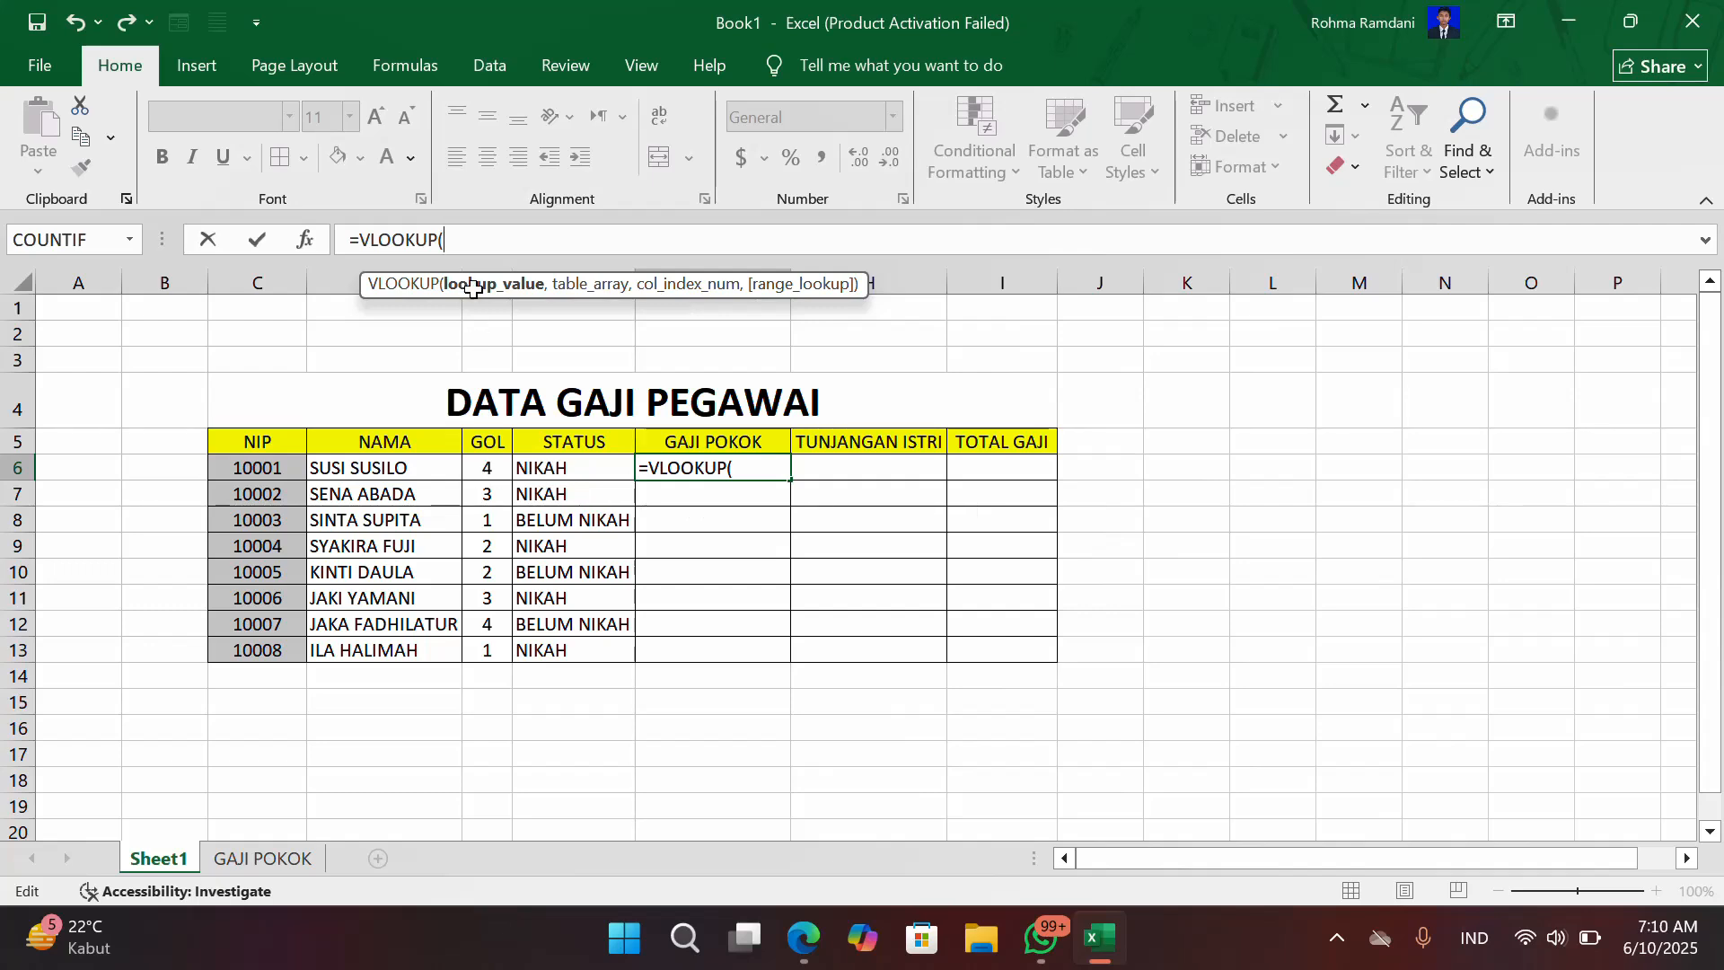
click(496, 468)
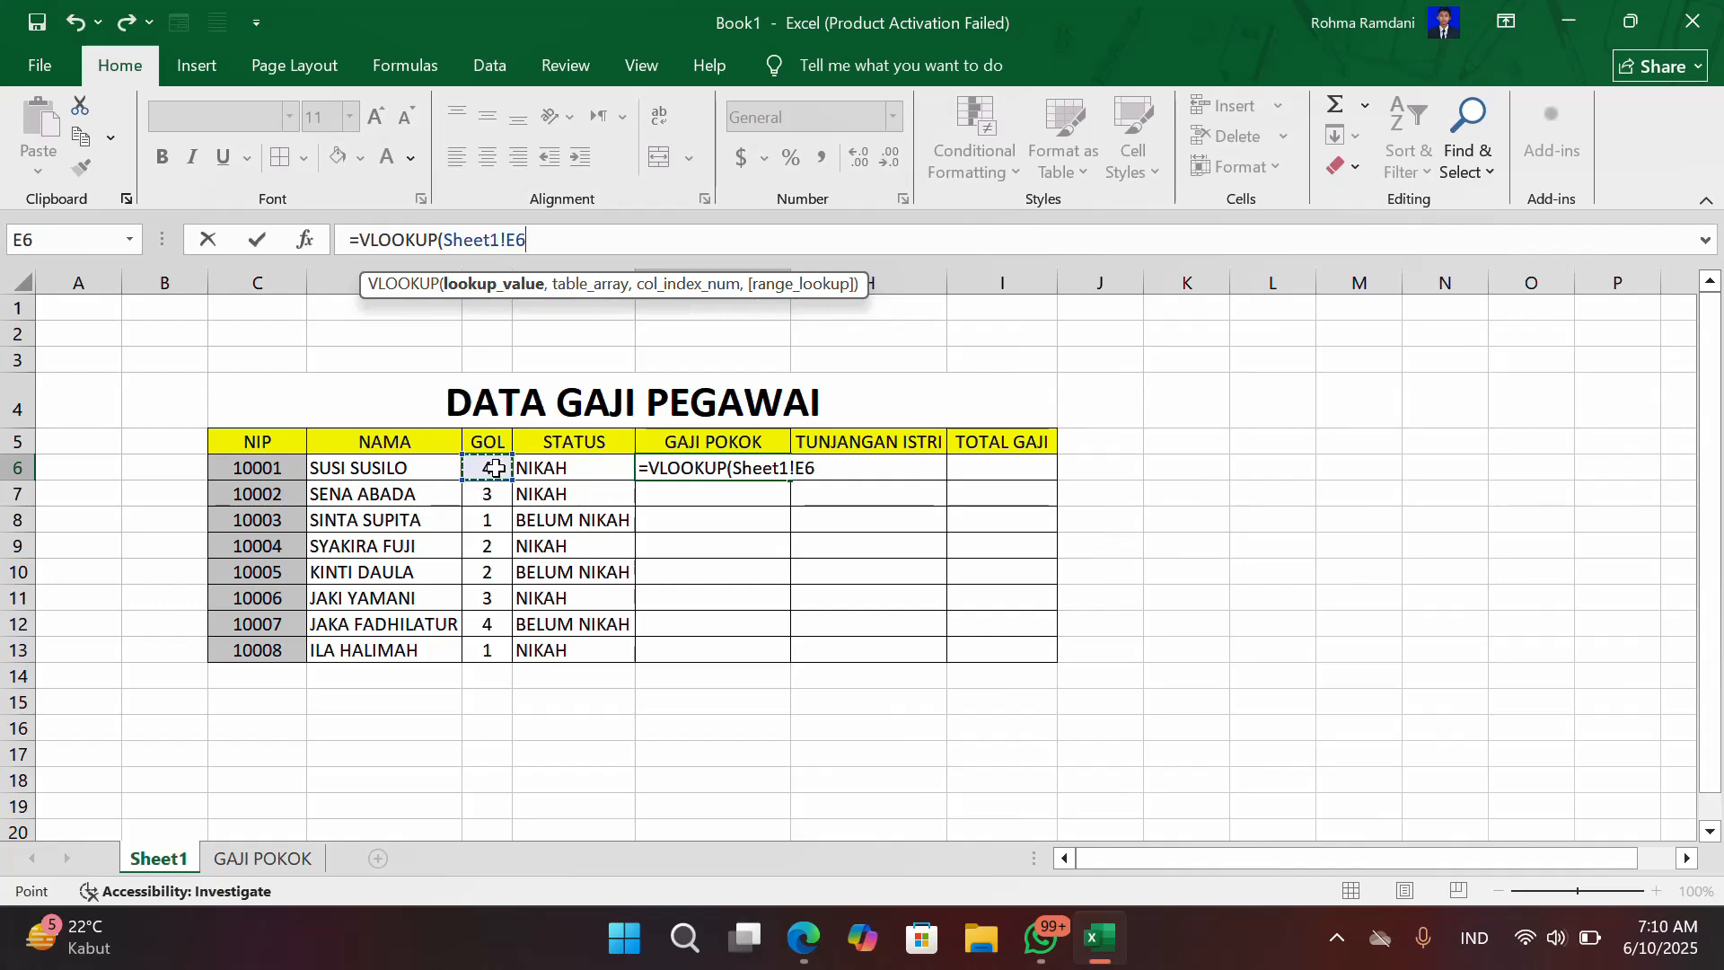
text(,)
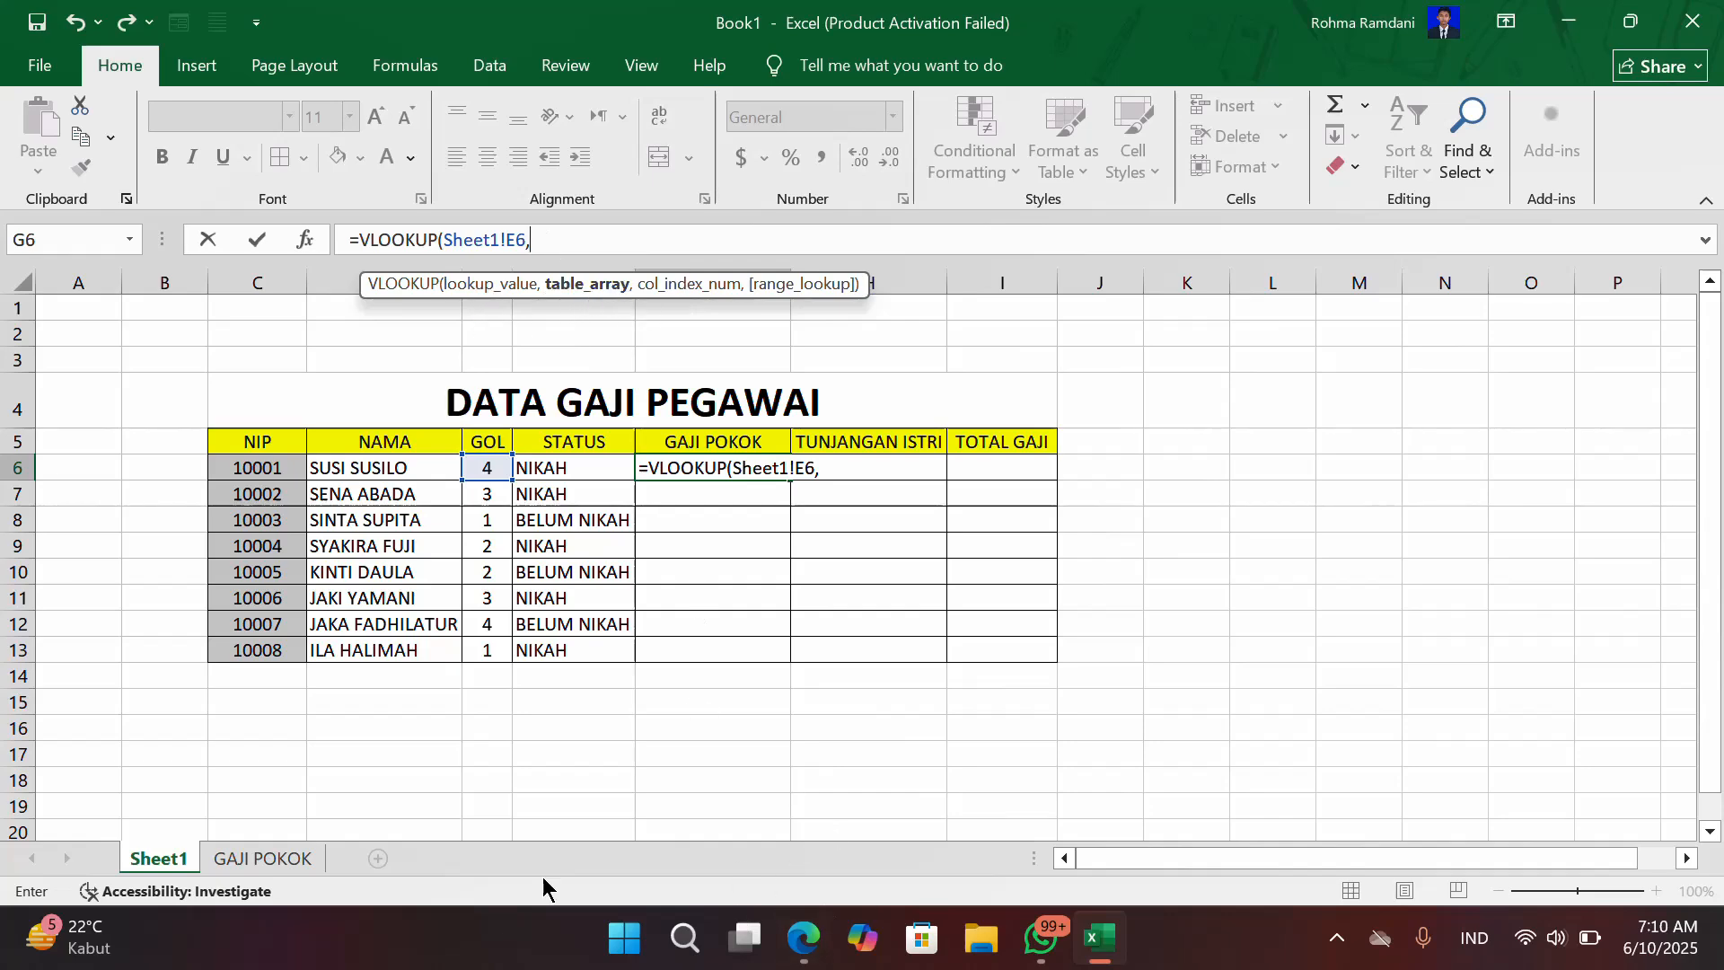
Step: Complete the G6 formula with the absolute table range 'GAJI POKOK'!$B$5:$E$9, column index 2 and range lookup 0
click(263, 859)
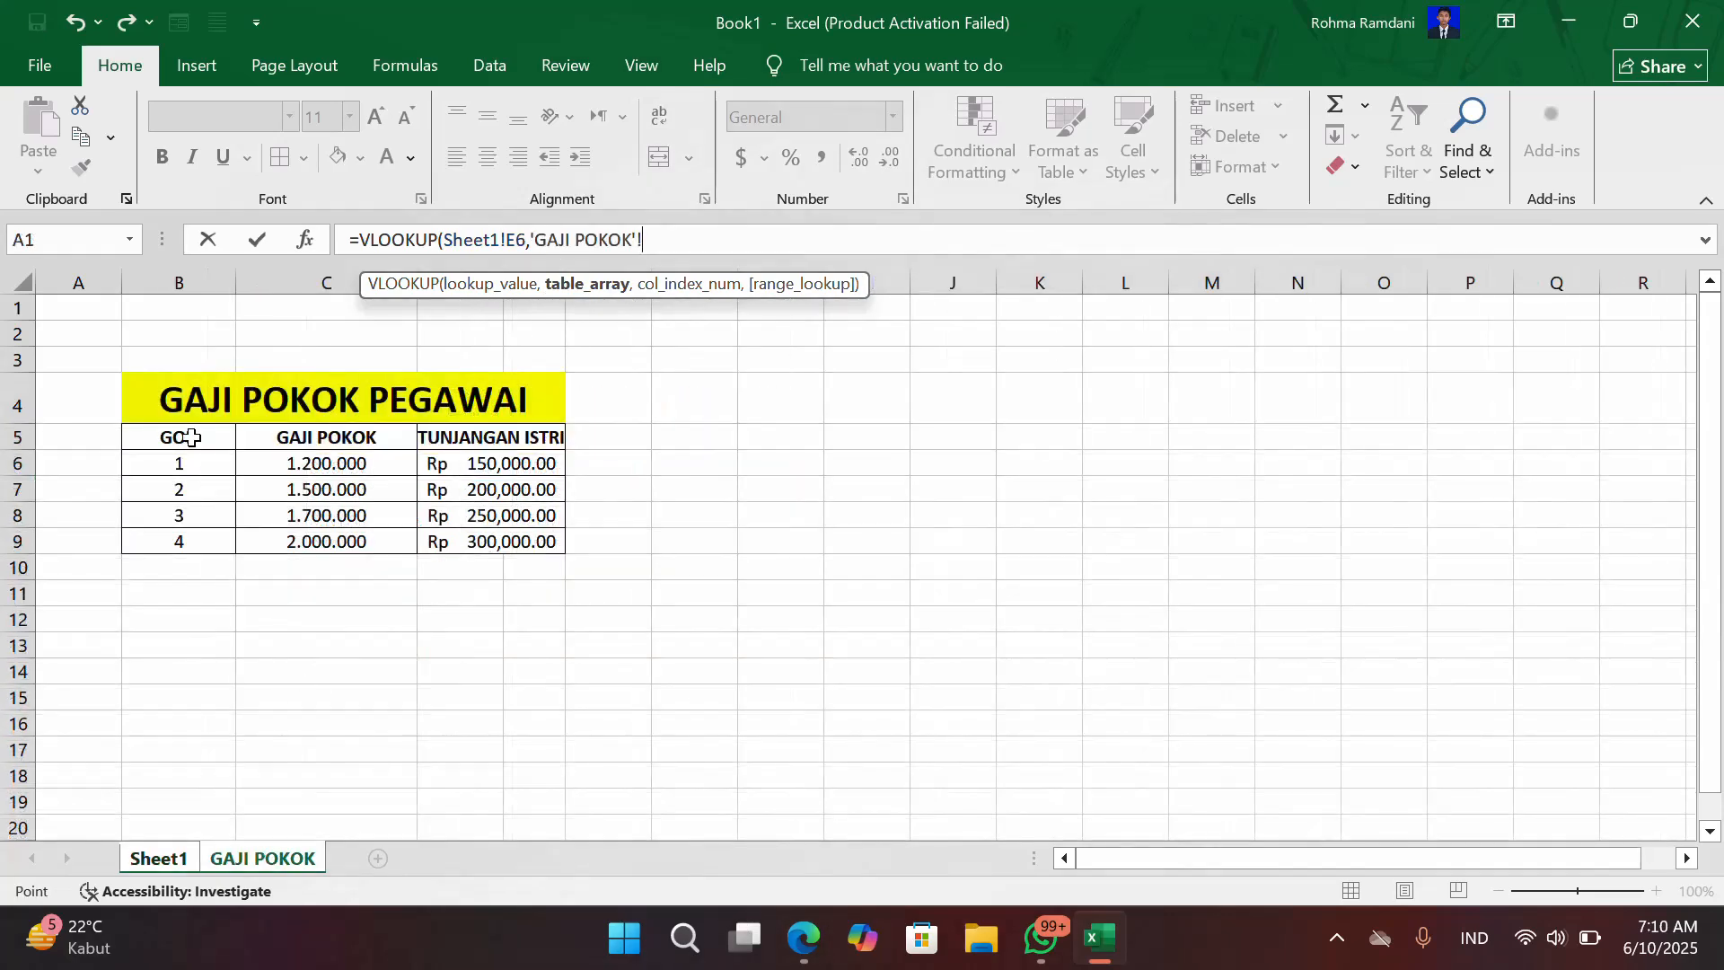
drag(192, 438, 201, 536)
drag(471, 533, 471, 533)
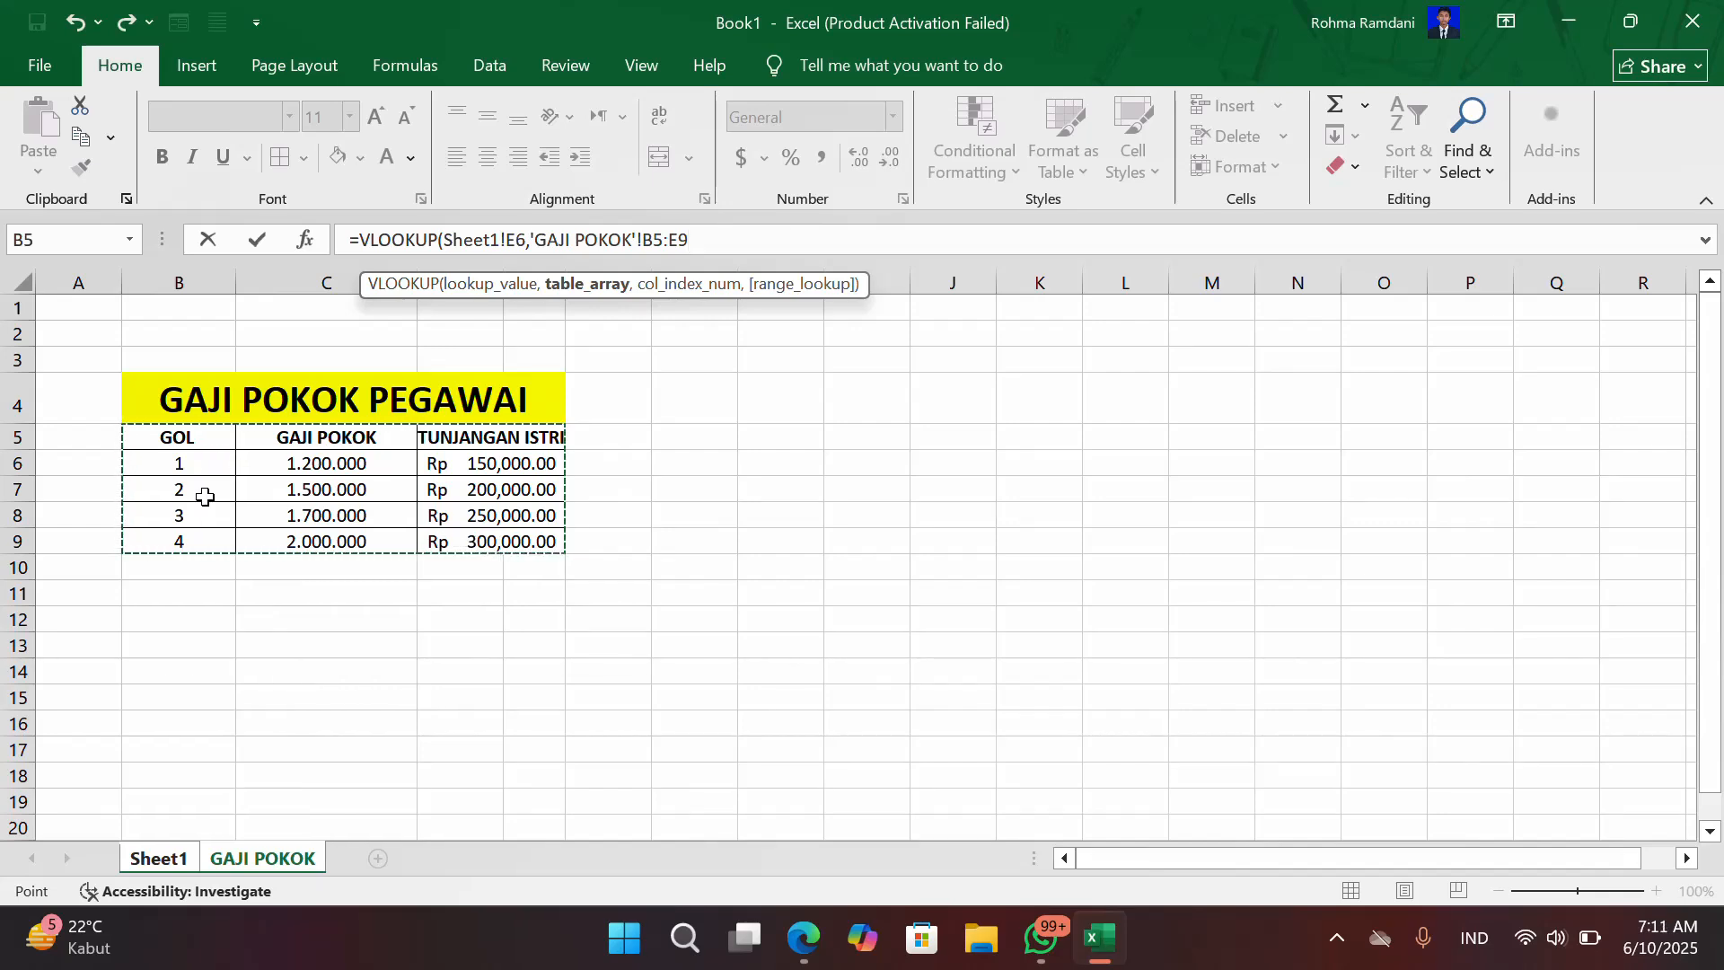
key(F4)
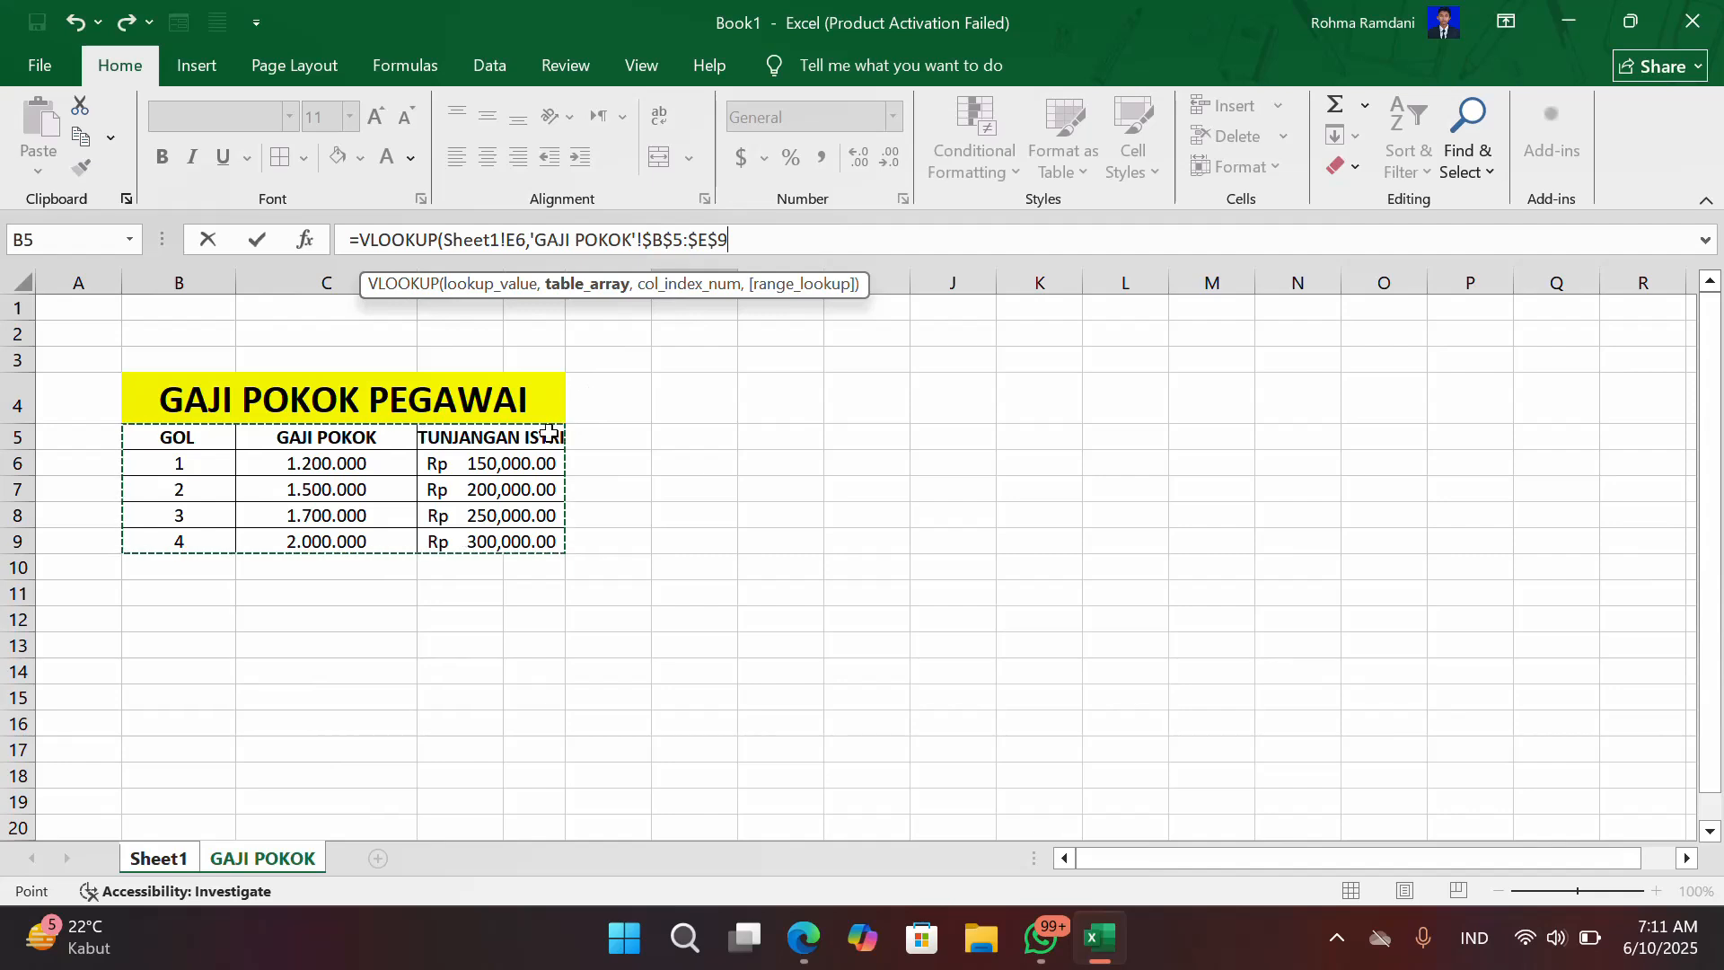
text(,2)
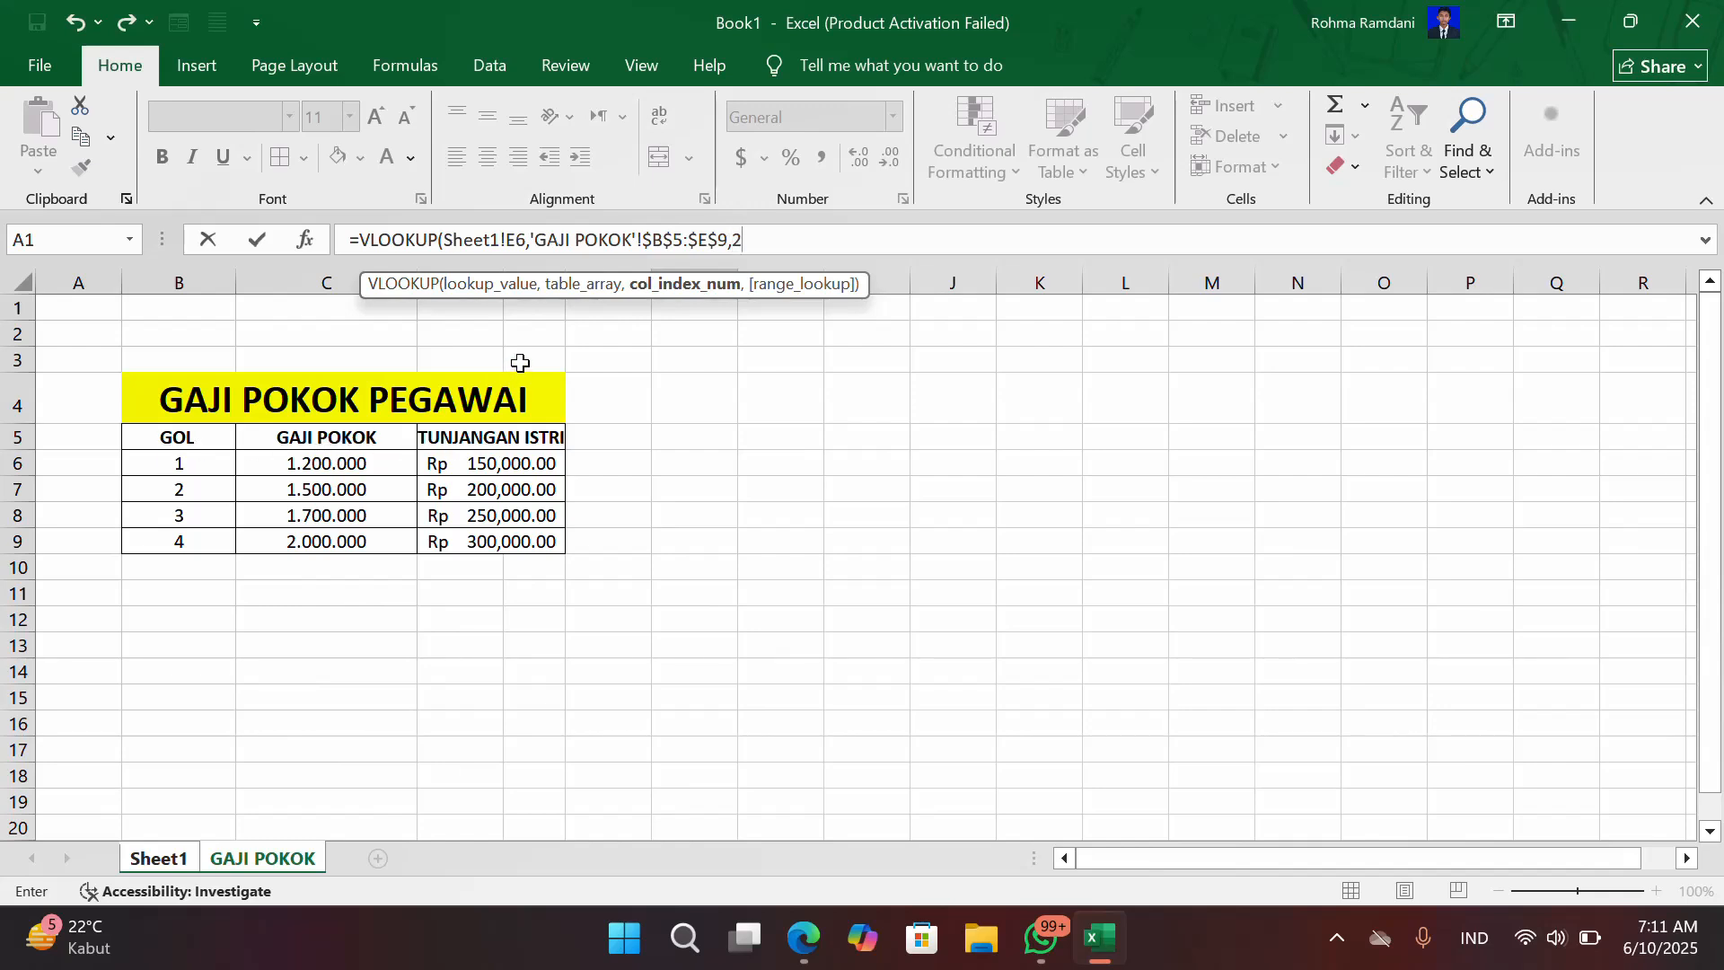
text(,)
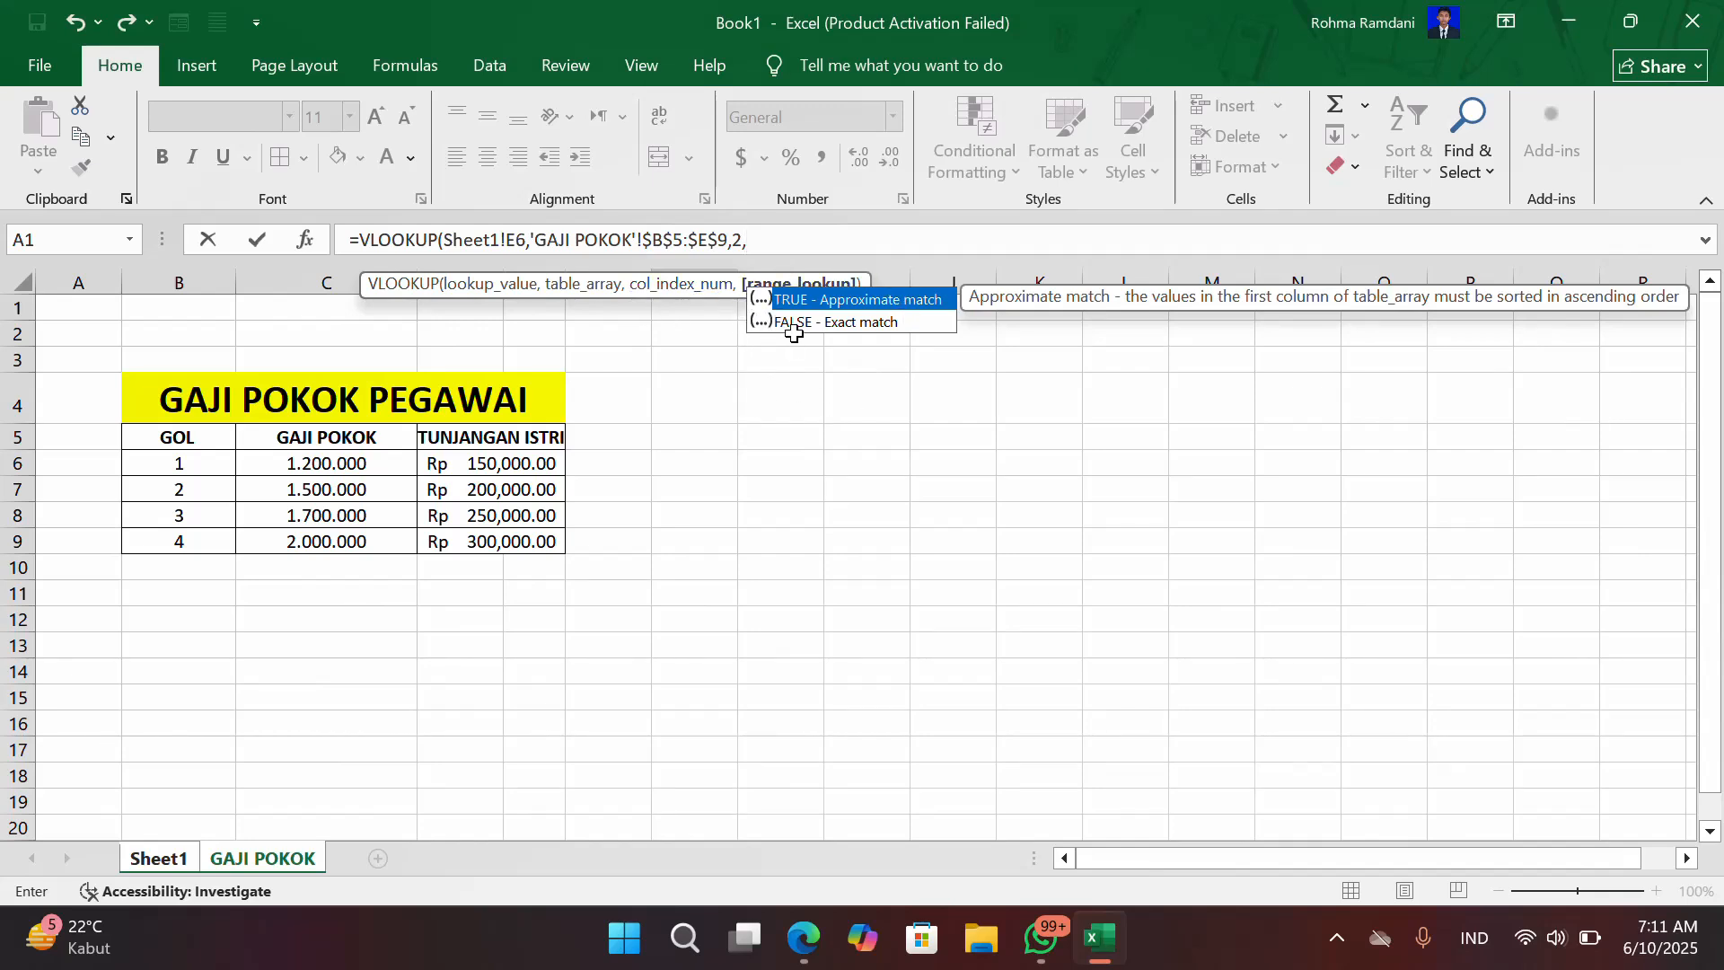
text(0))
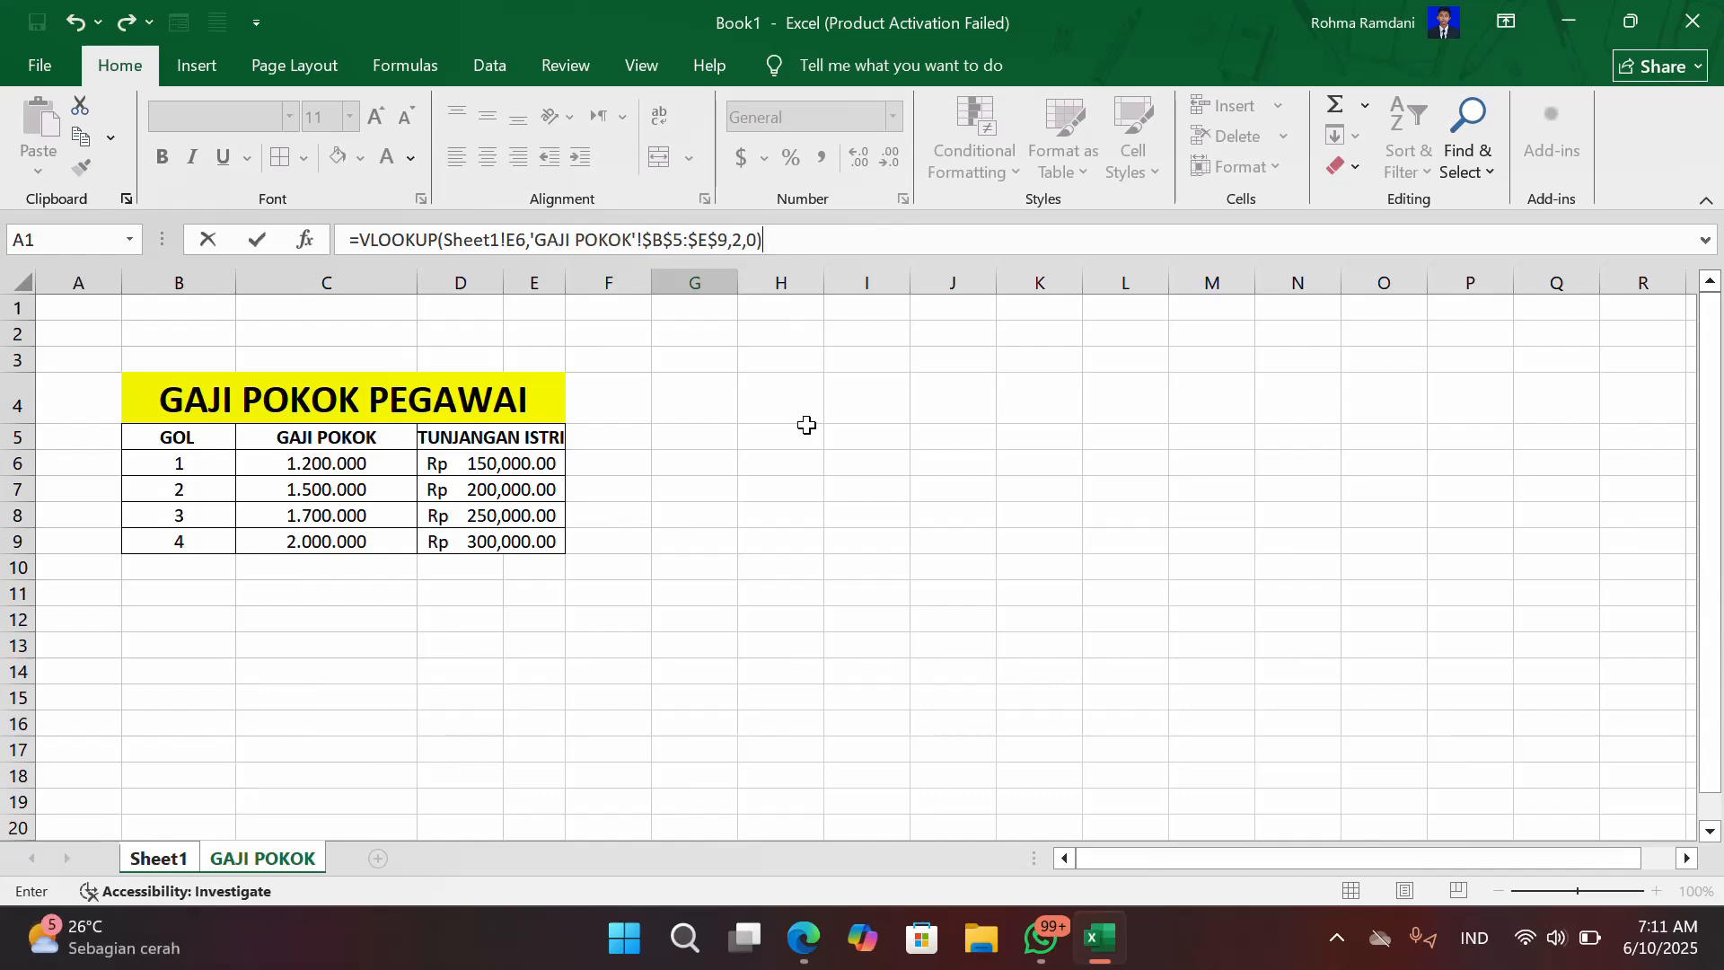
key(Return)
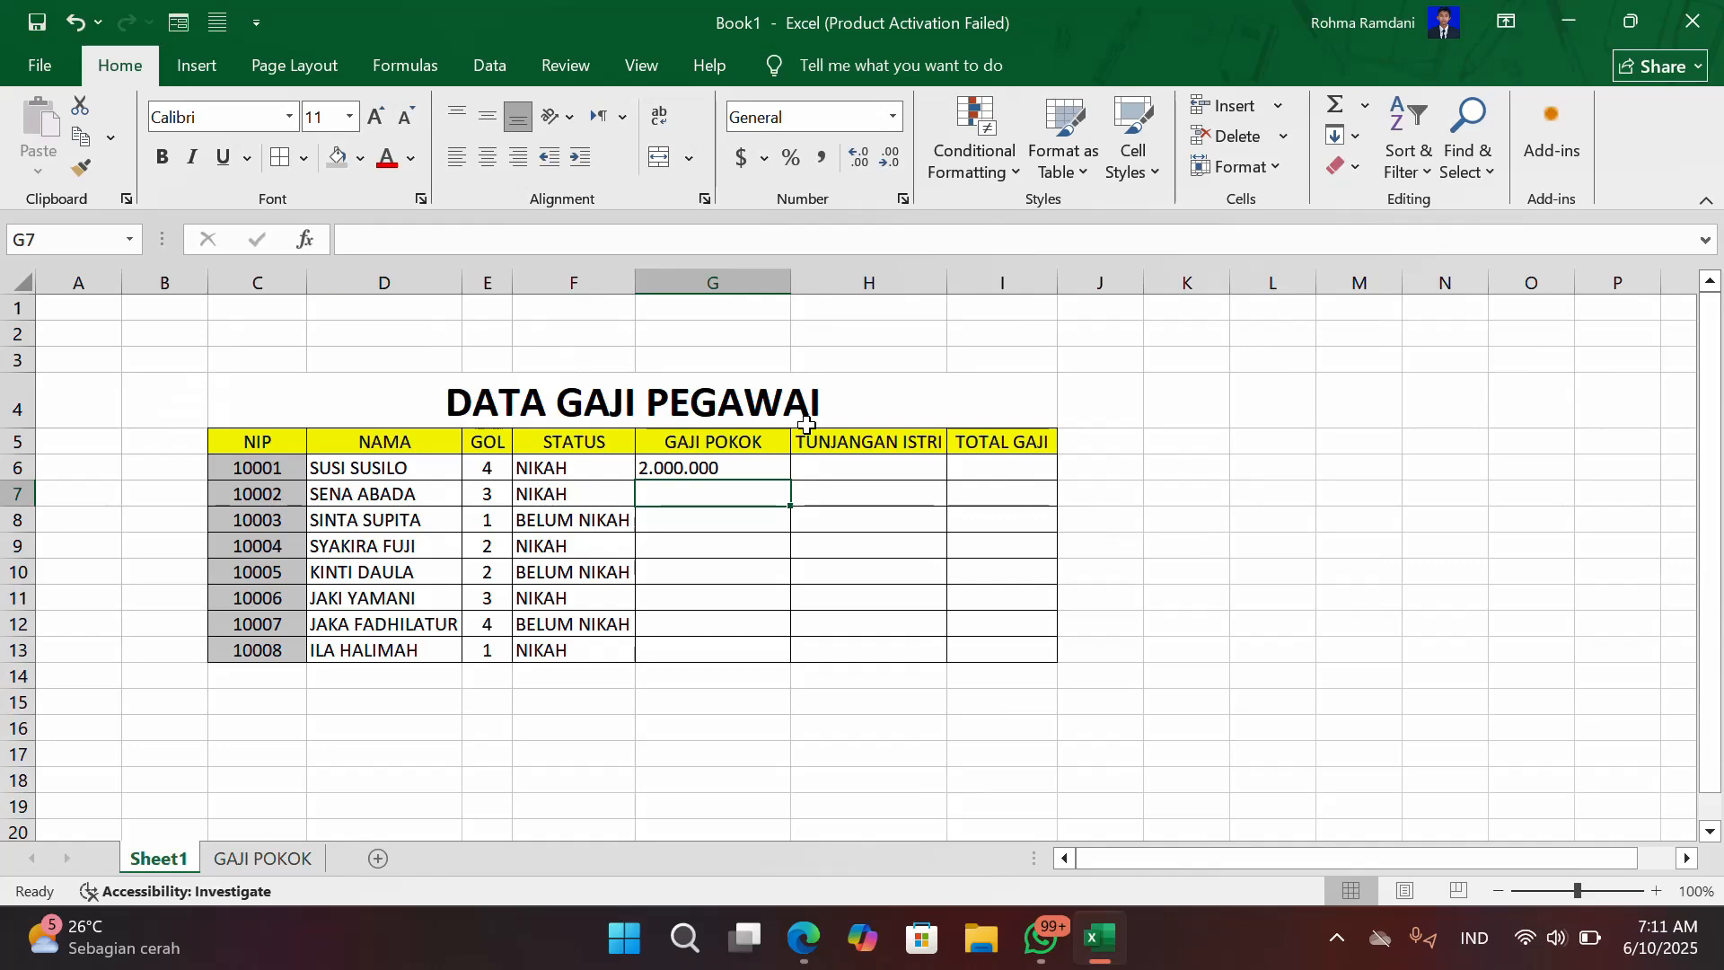
Step: Centre the GAJI POKOK cells G6:G13 horizontally and select G6
click(752, 458)
click(488, 157)
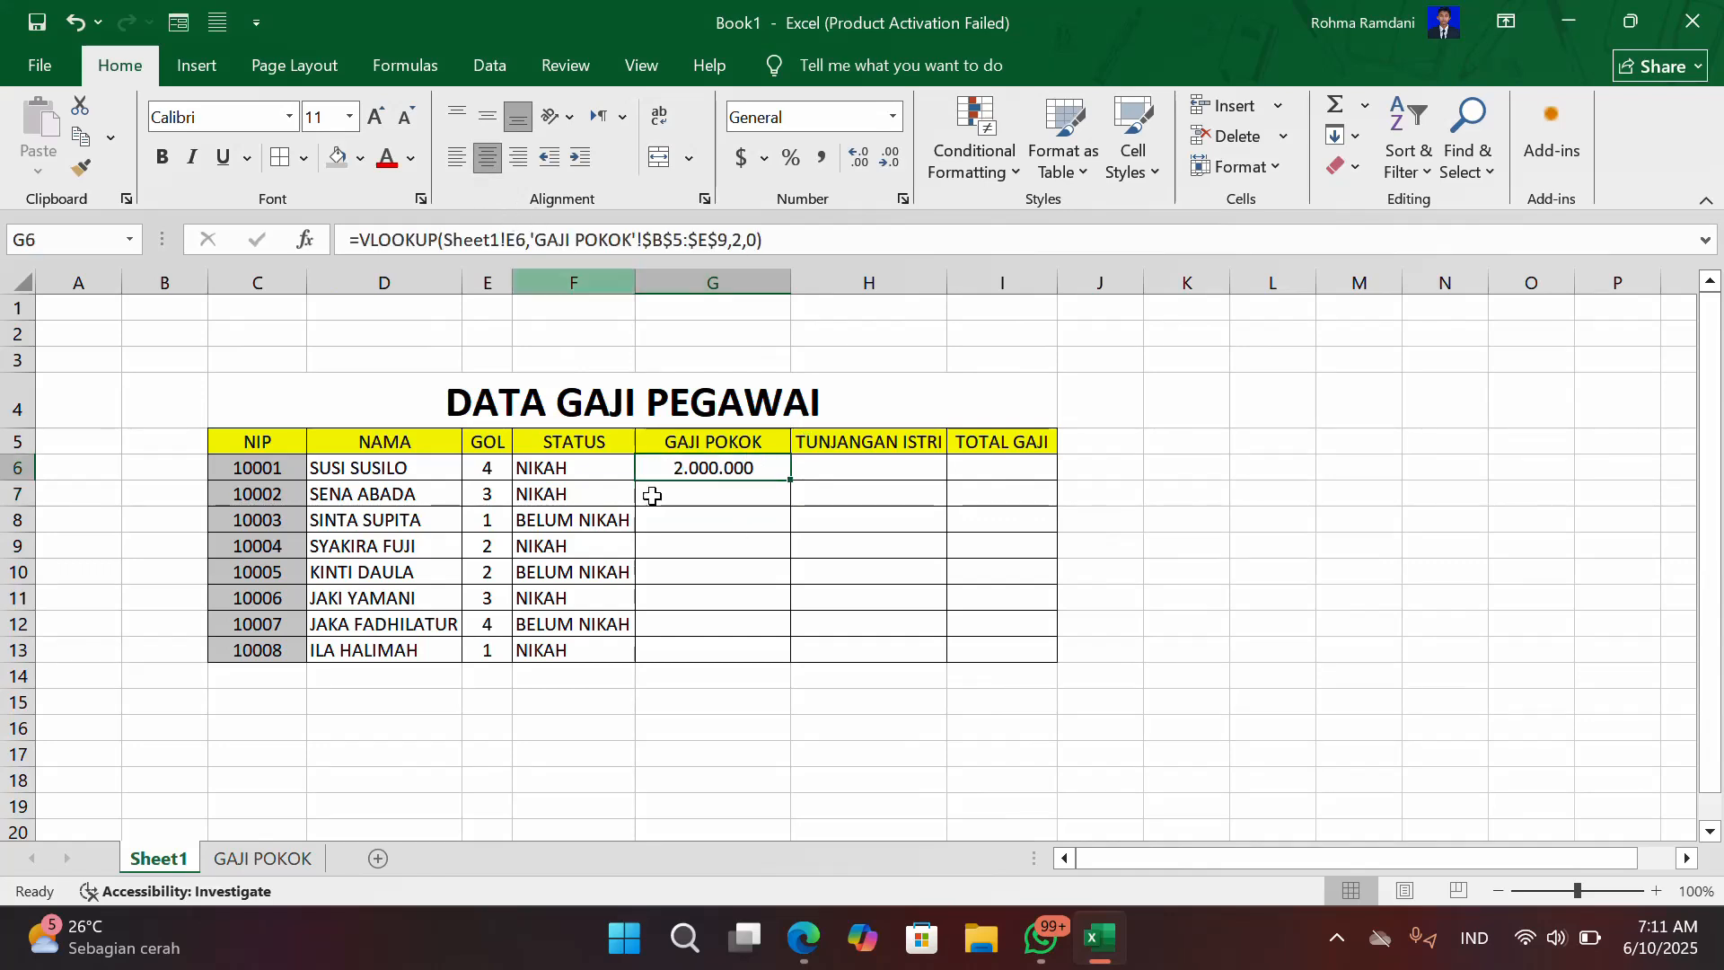
click(707, 594)
drag(749, 458, 735, 648)
click(466, 165)
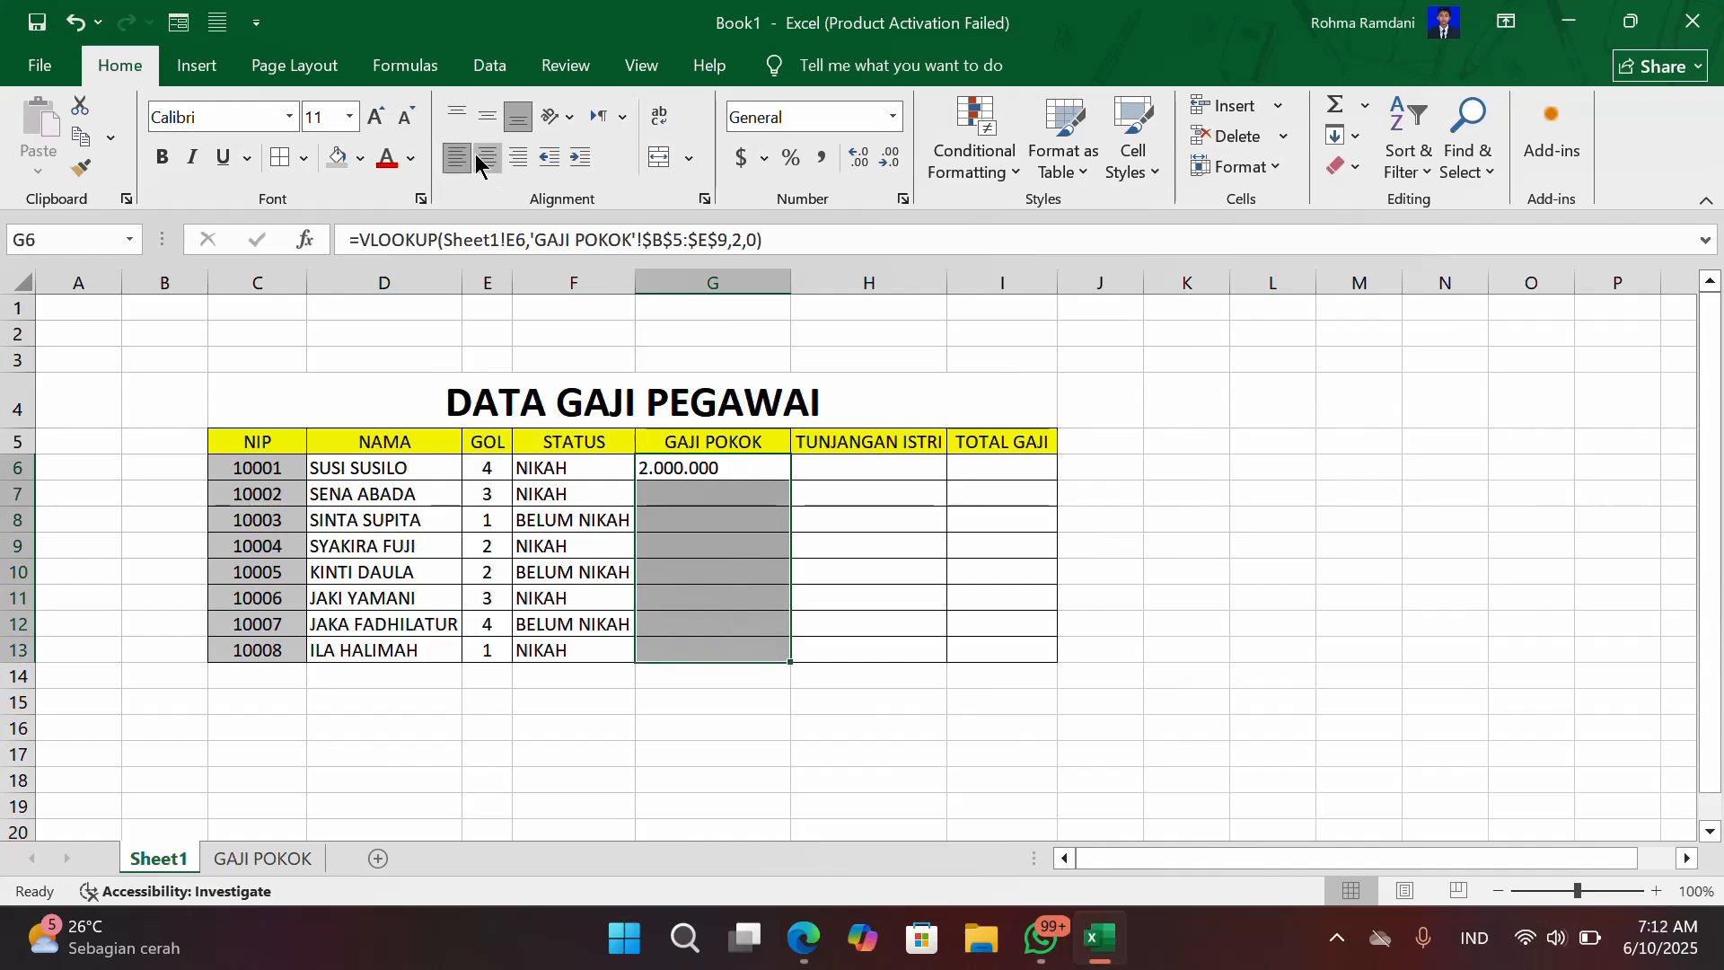
click(487, 158)
click(746, 544)
click(707, 468)
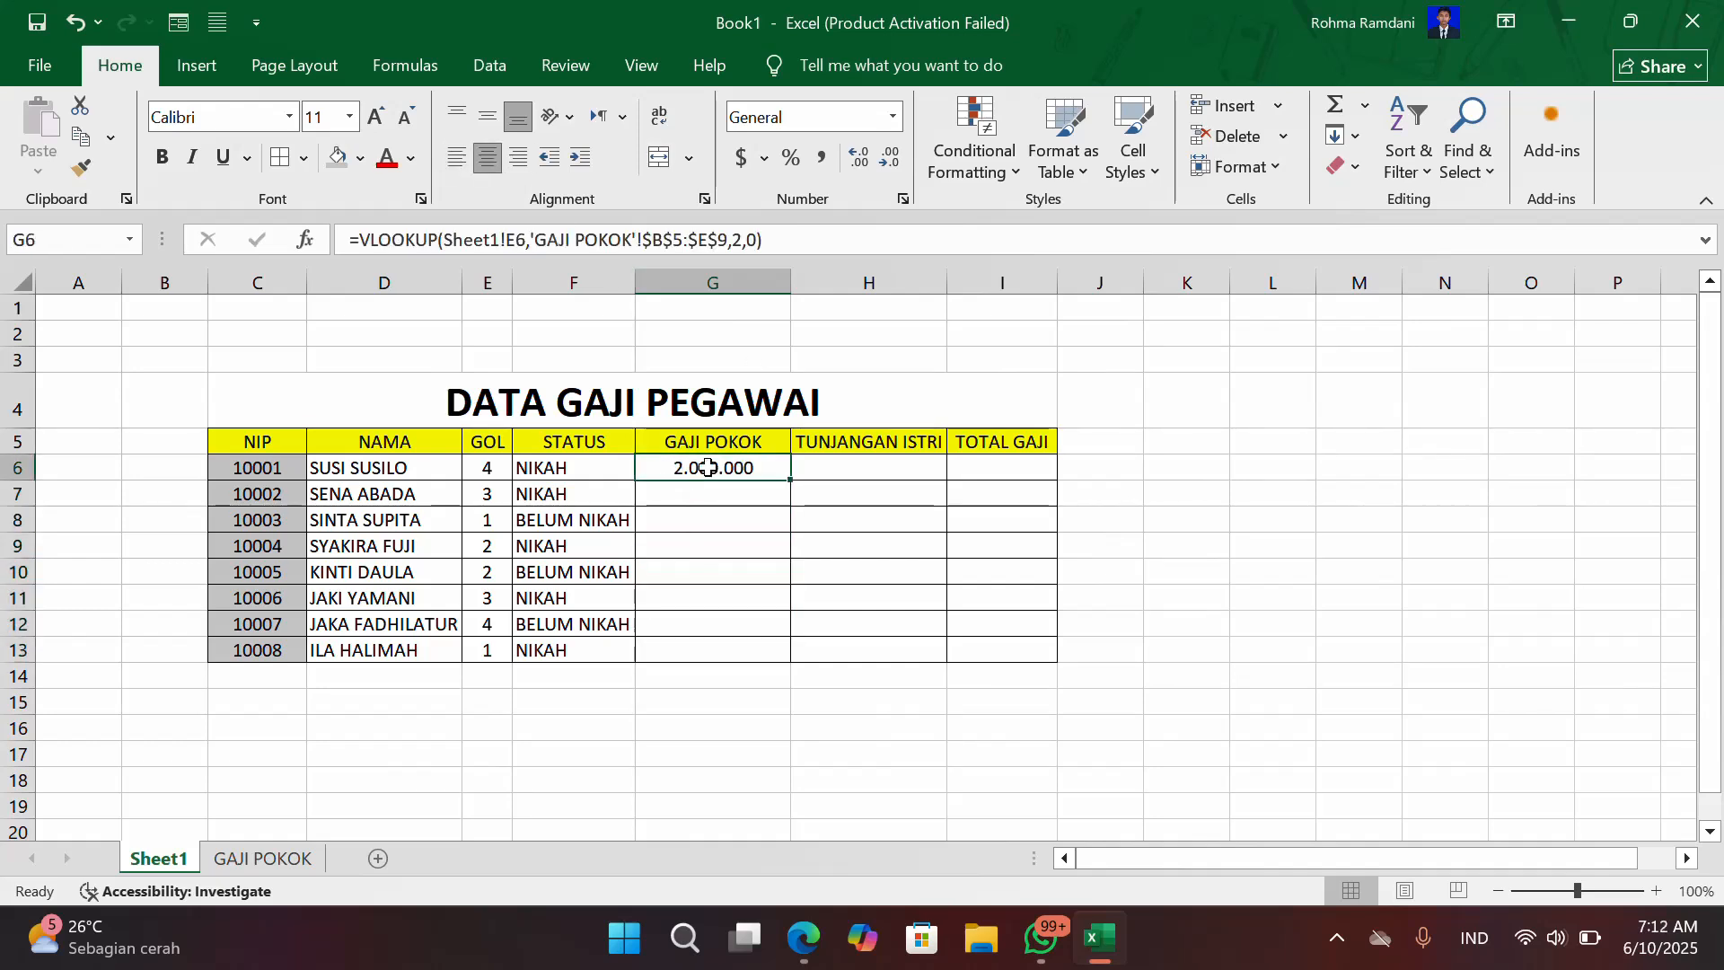
Step: Check GOL 4 in the GAJI POKOK sheet's table and fill the Sheet1 G6 formula down through G13
click(289, 858)
click(179, 540)
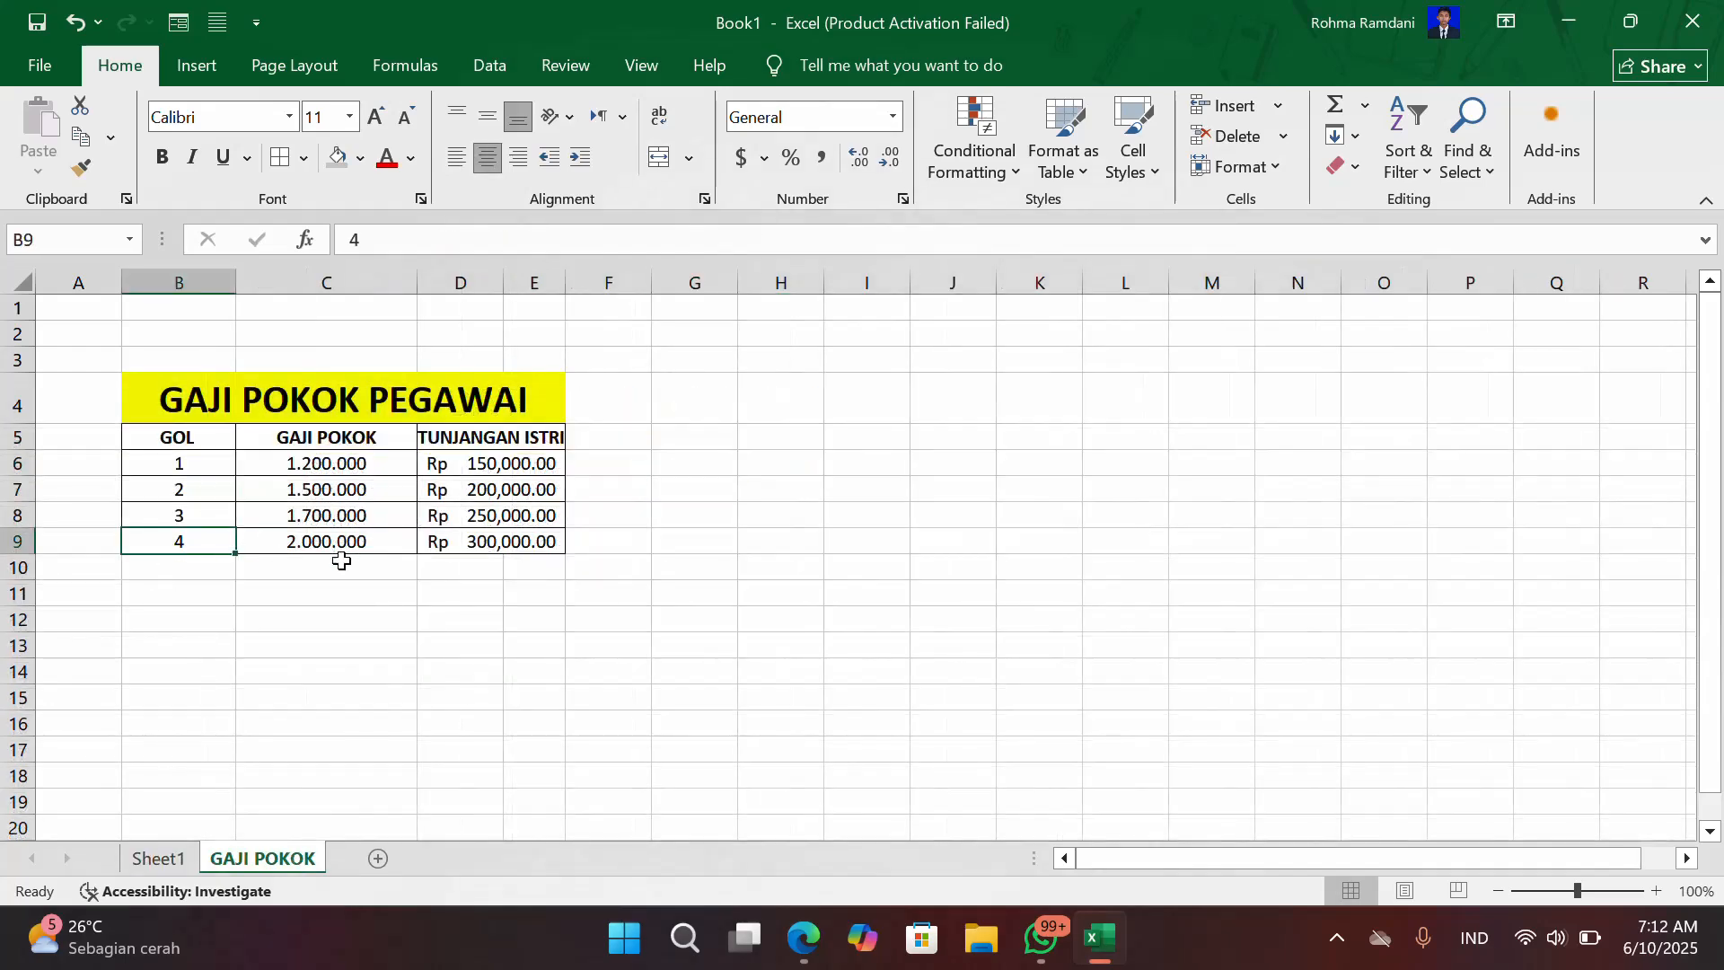
click(160, 858)
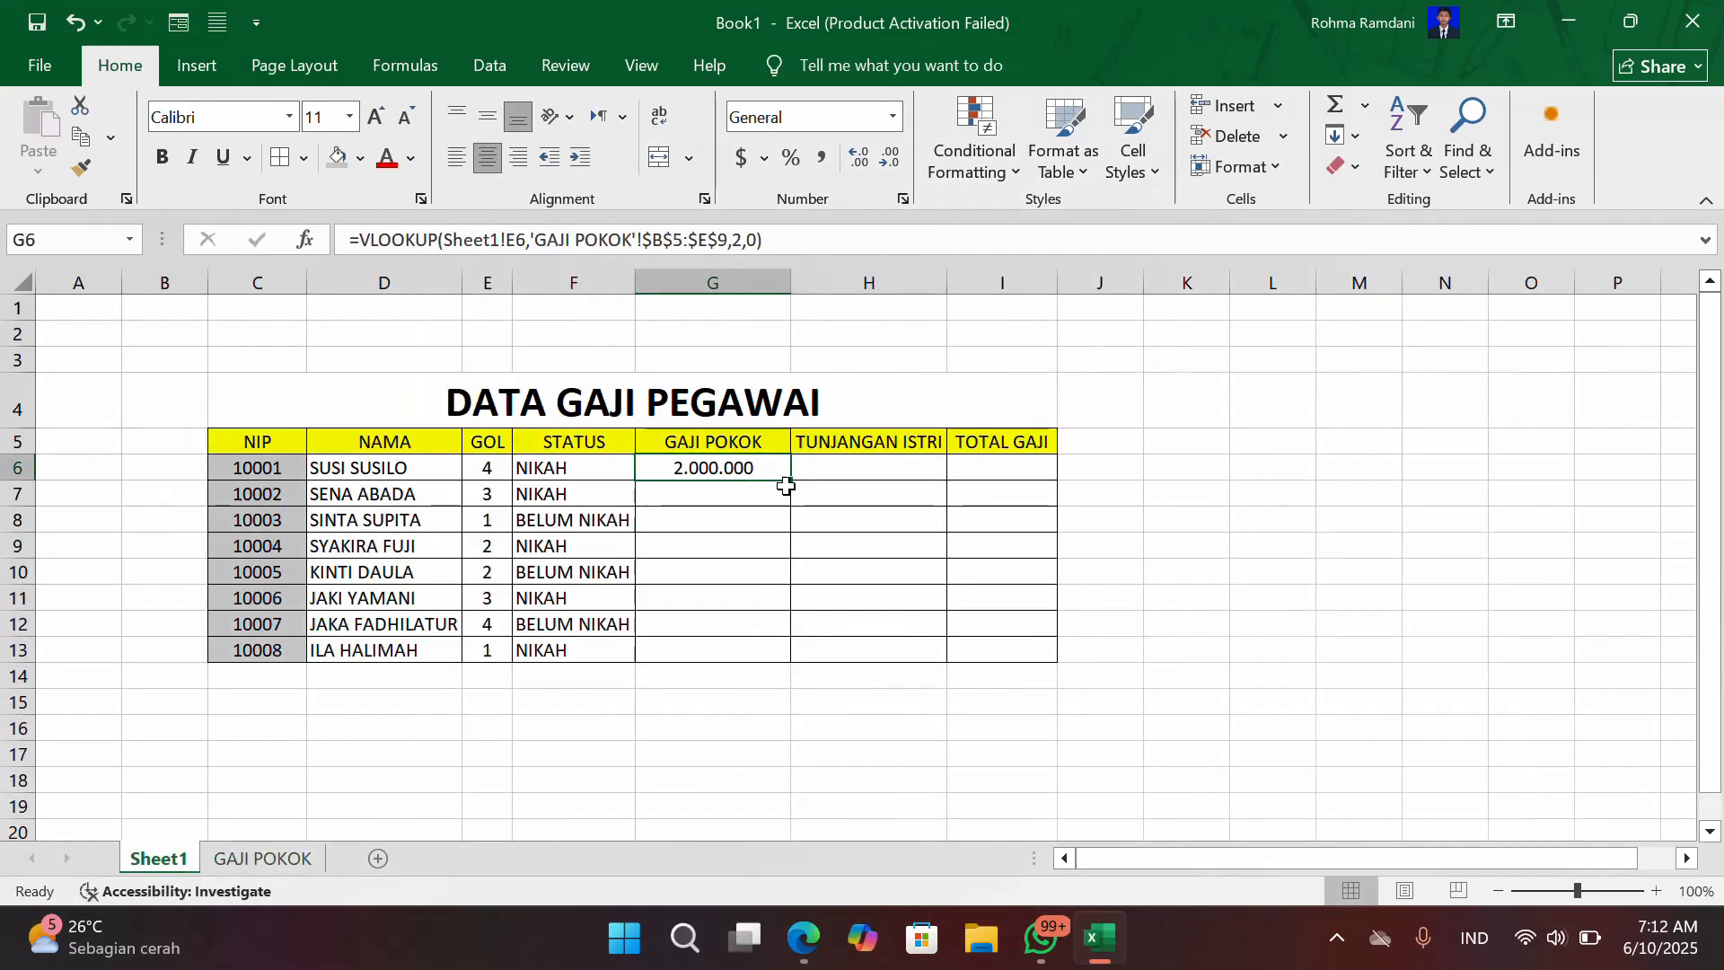
drag(791, 480, 779, 663)
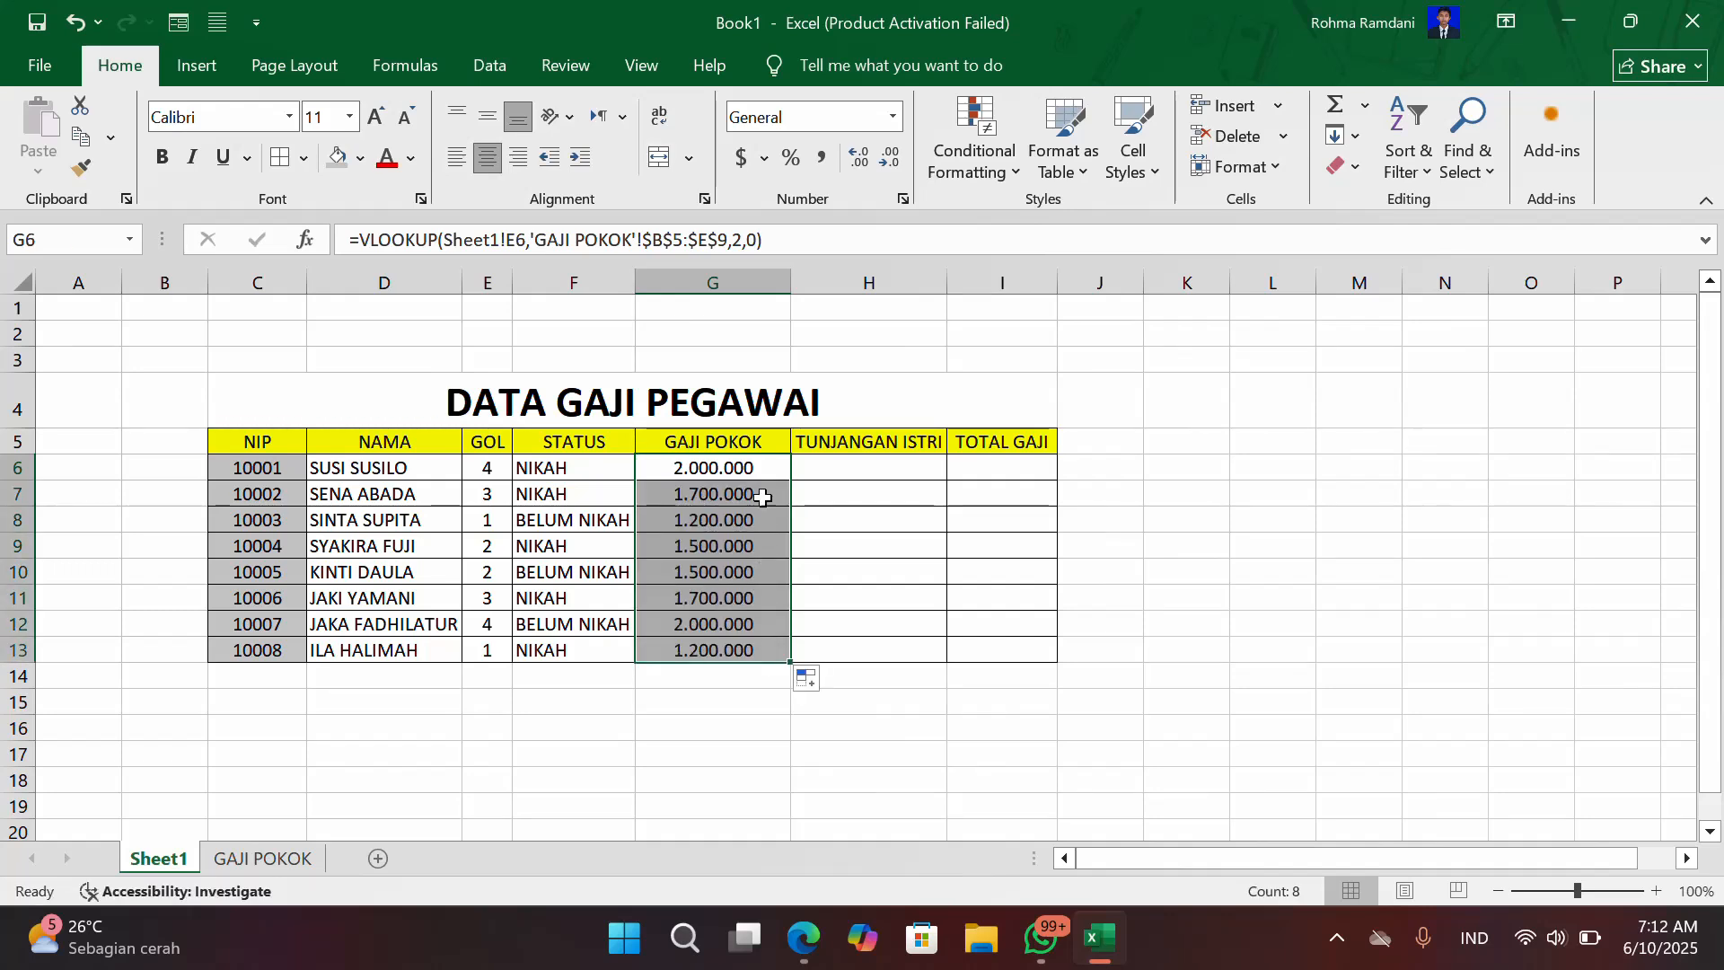
Step: Inspect the VLOOKUP formulas in the GAJI POKOK column, comparing the lookup cell and table range in G6, G7, G8 and G9
double_click(743, 479)
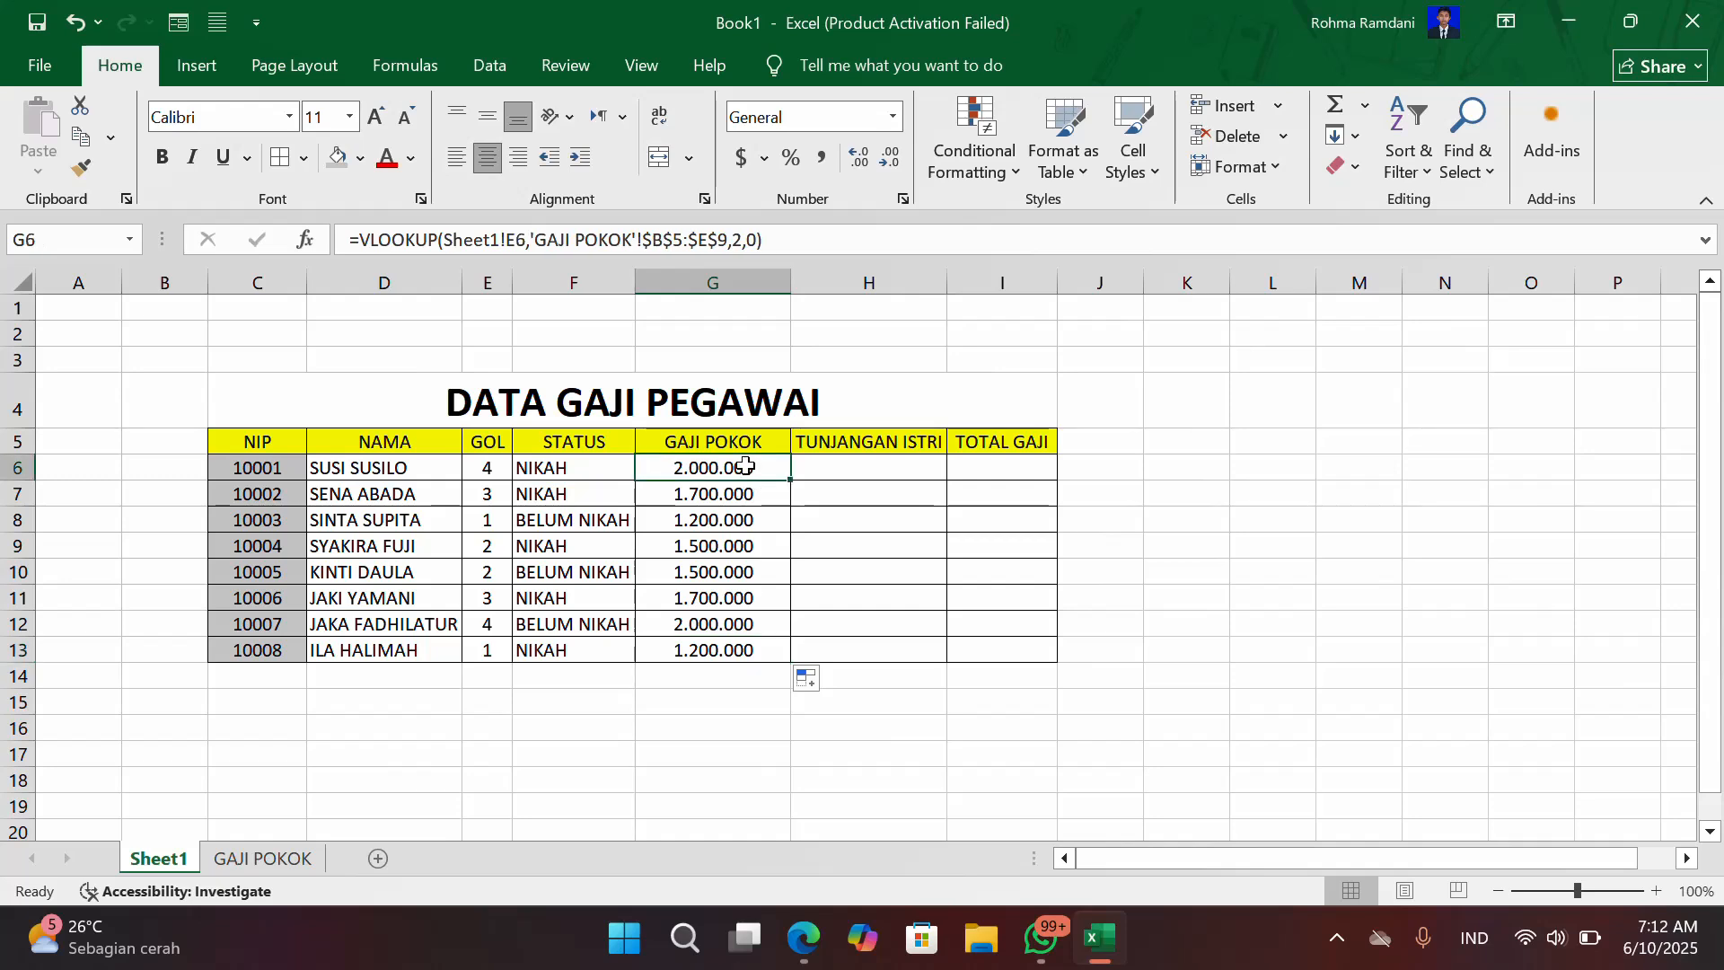
double_click(743, 469)
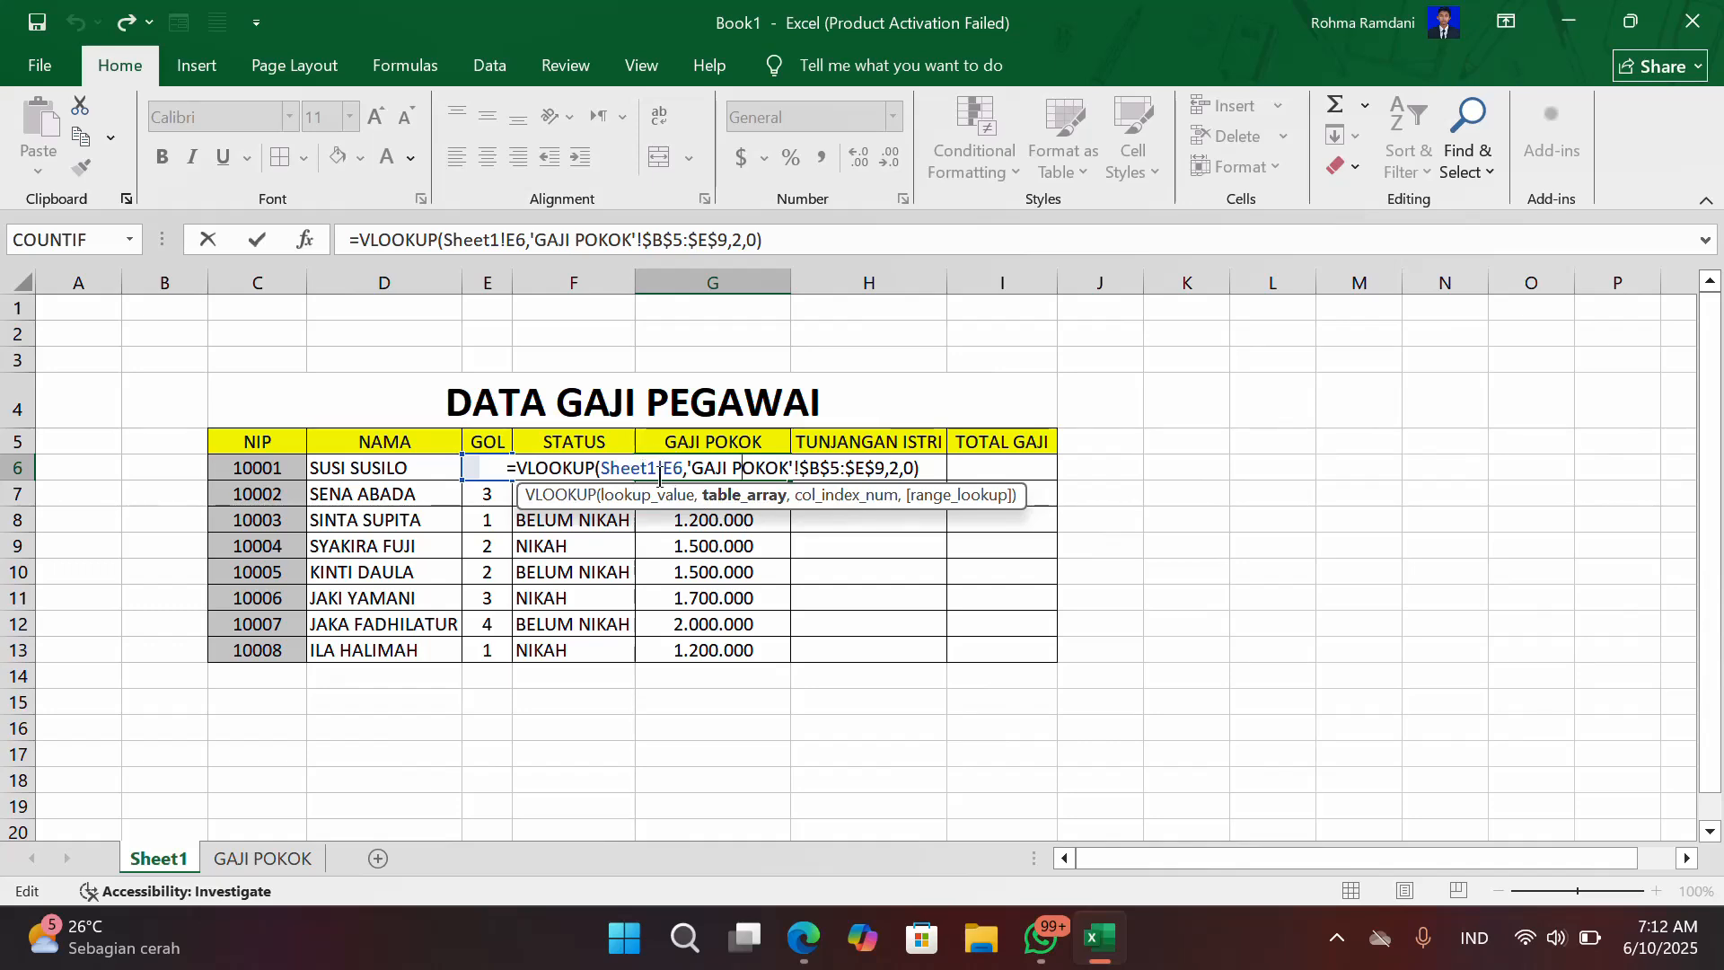
click(693, 549)
double_click(684, 493)
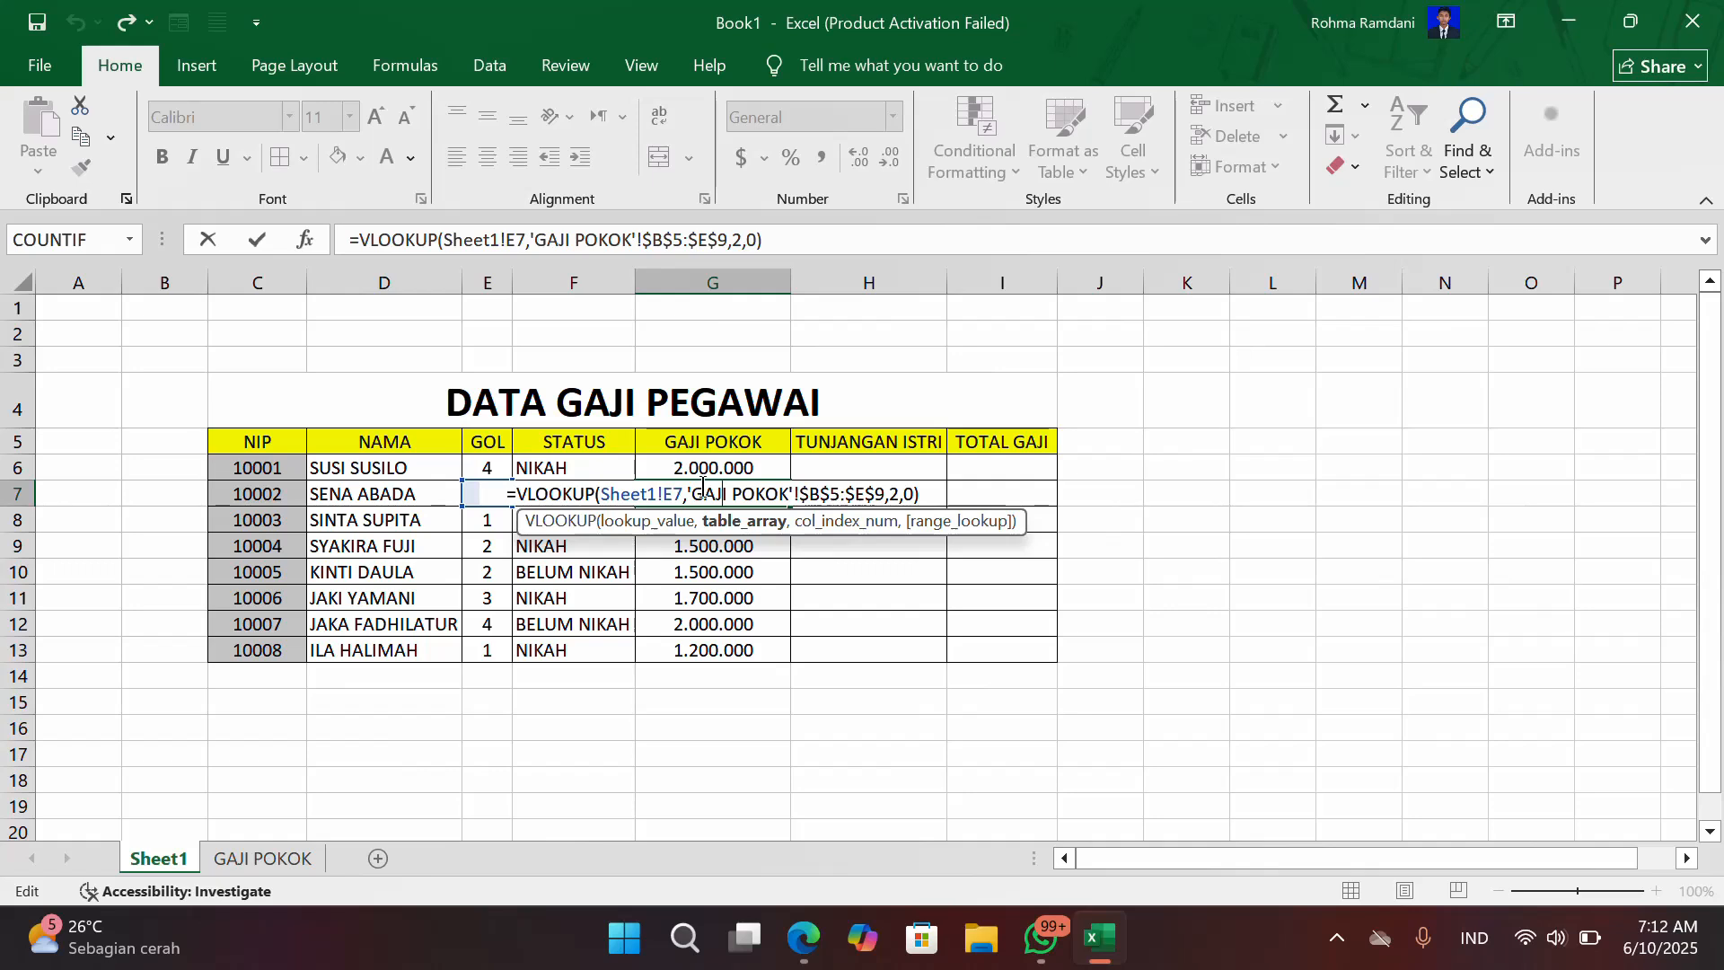
click(672, 572)
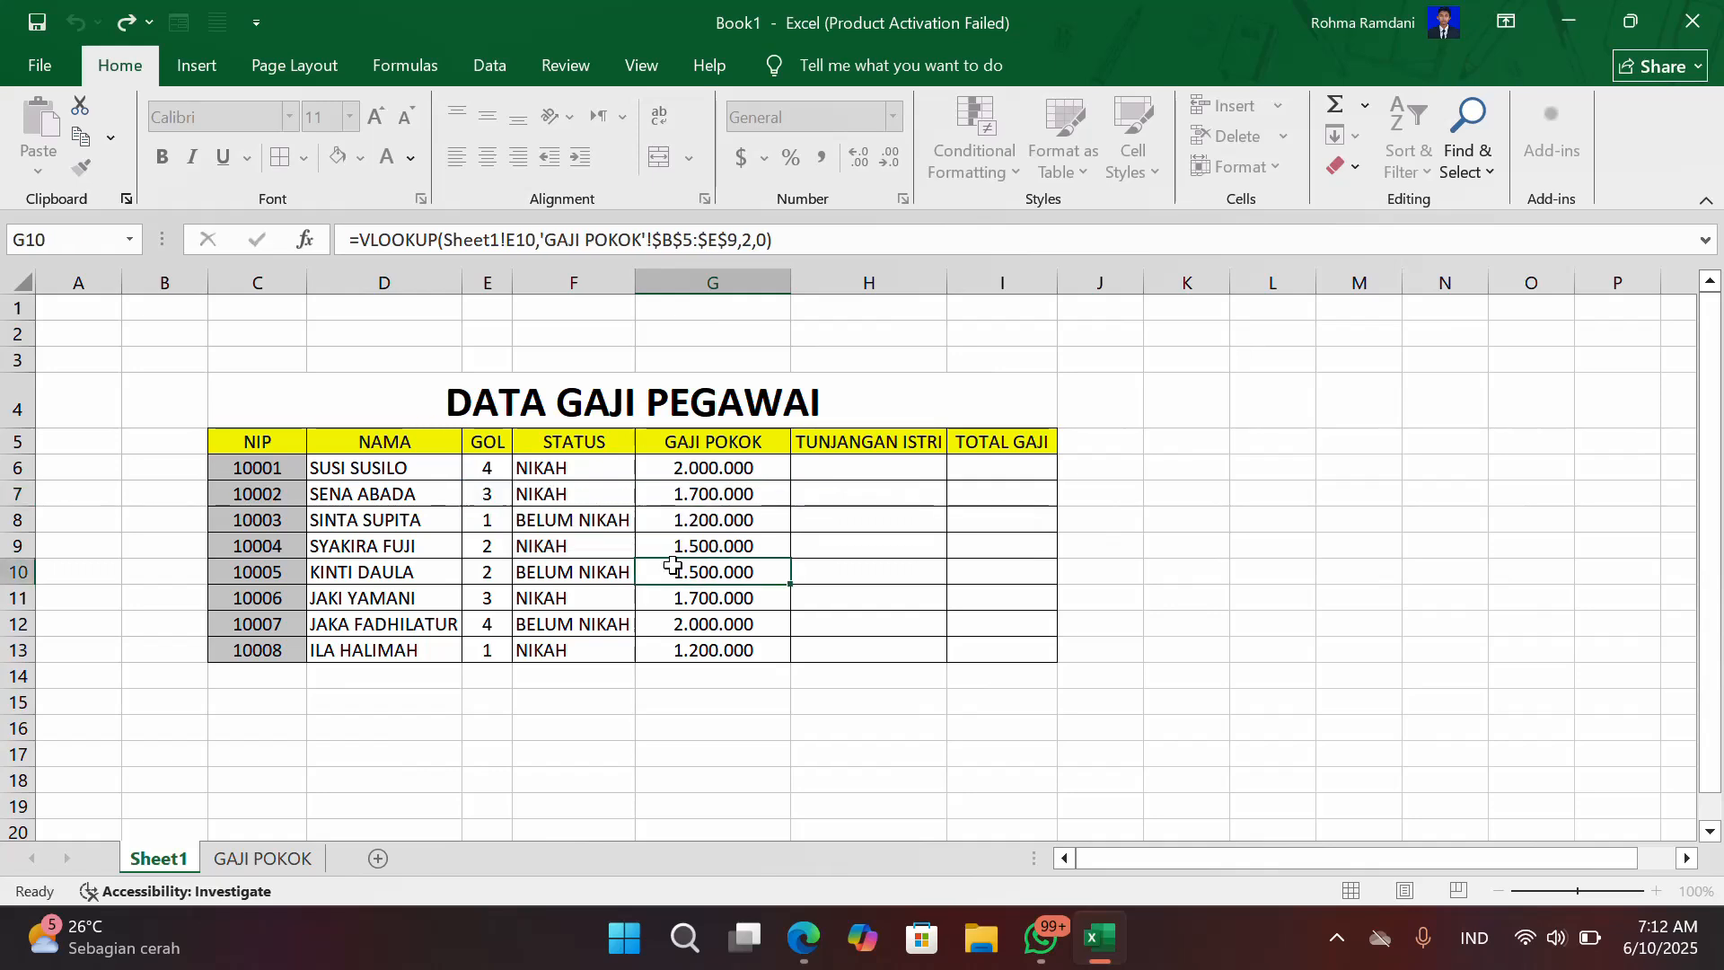
click(683, 528)
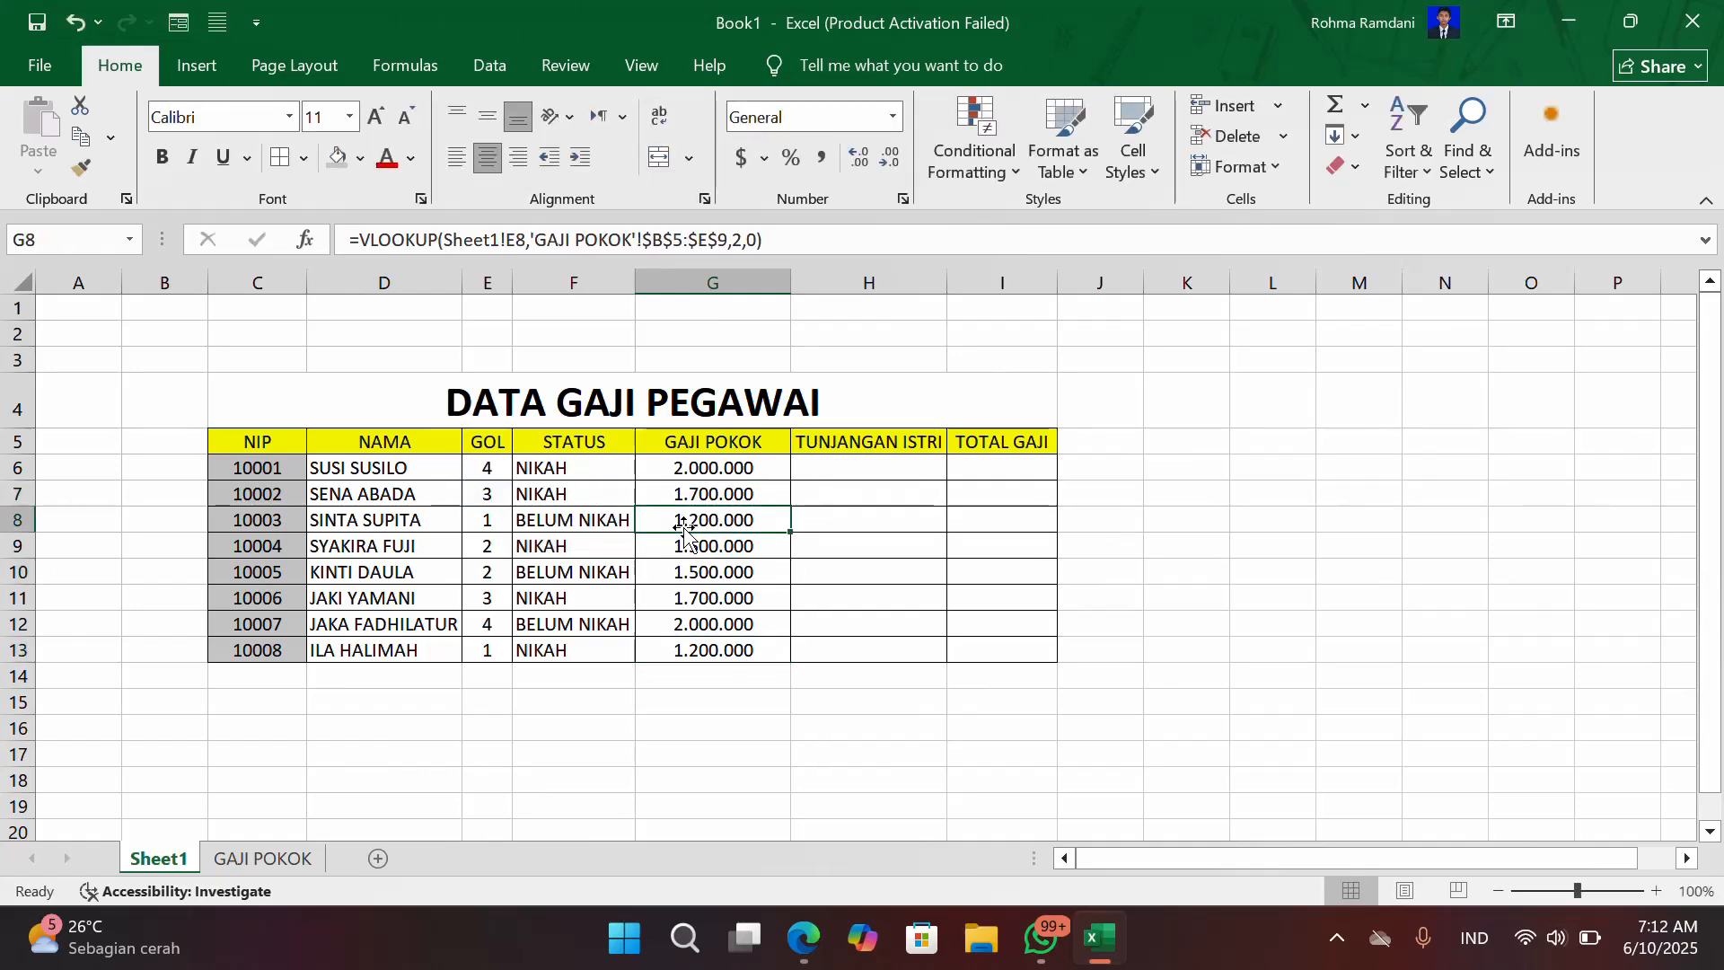
double_click(683, 527)
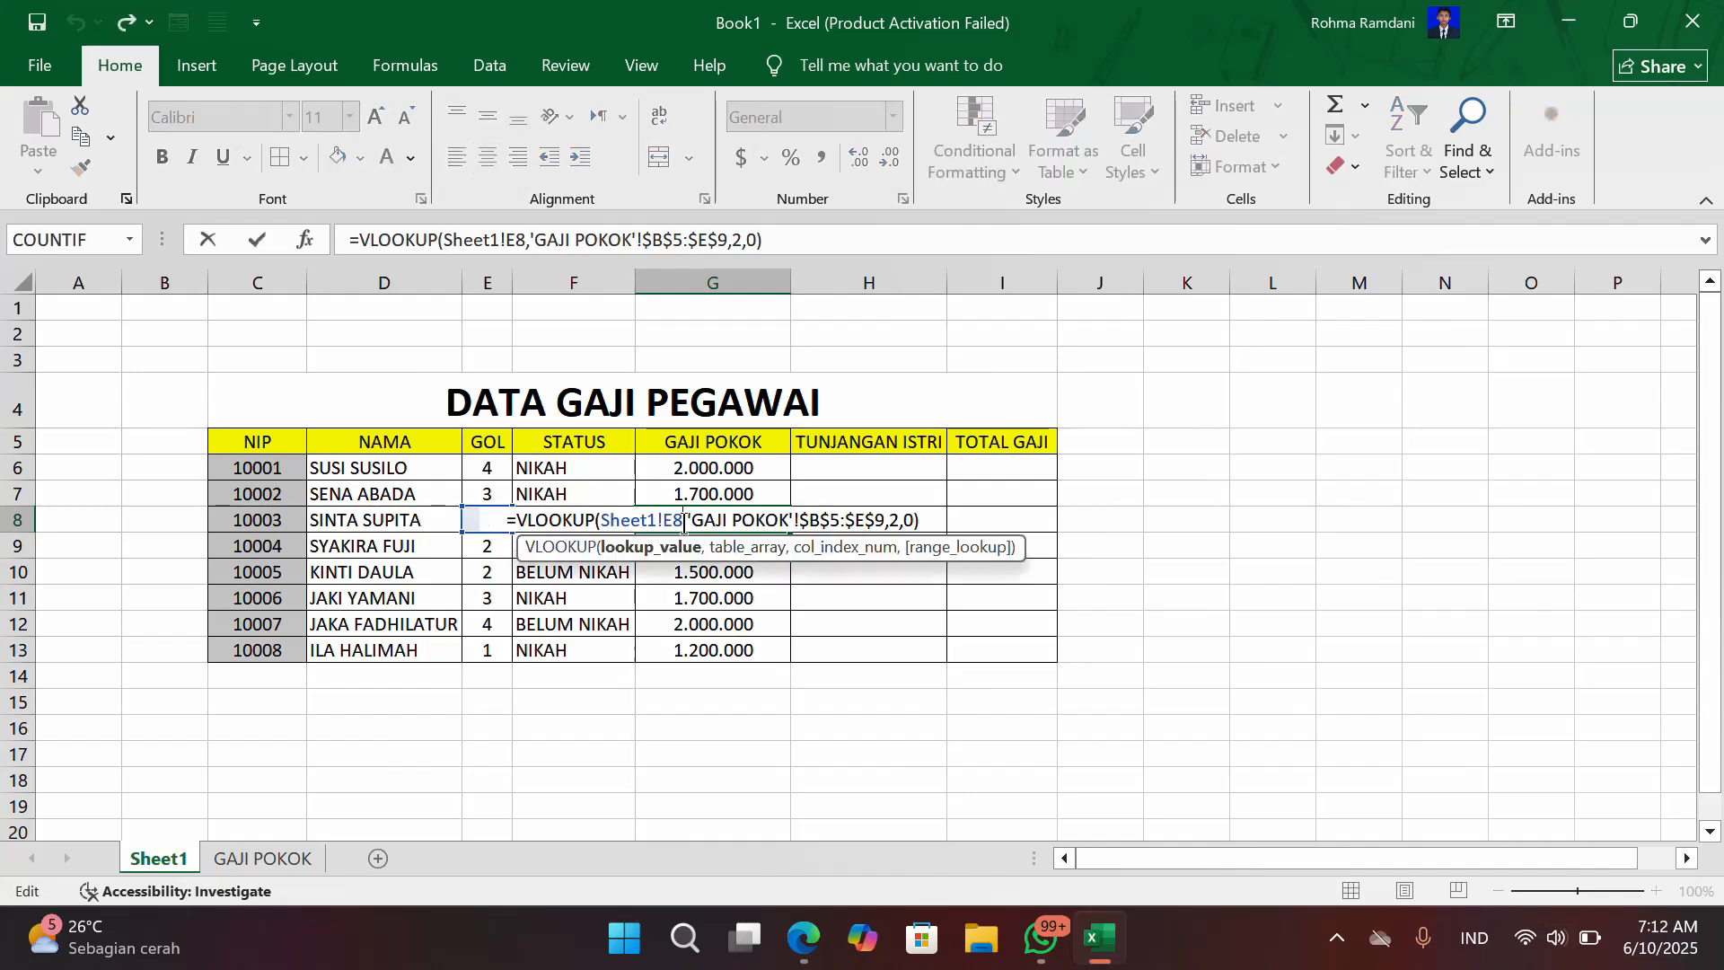
click(717, 640)
click(726, 544)
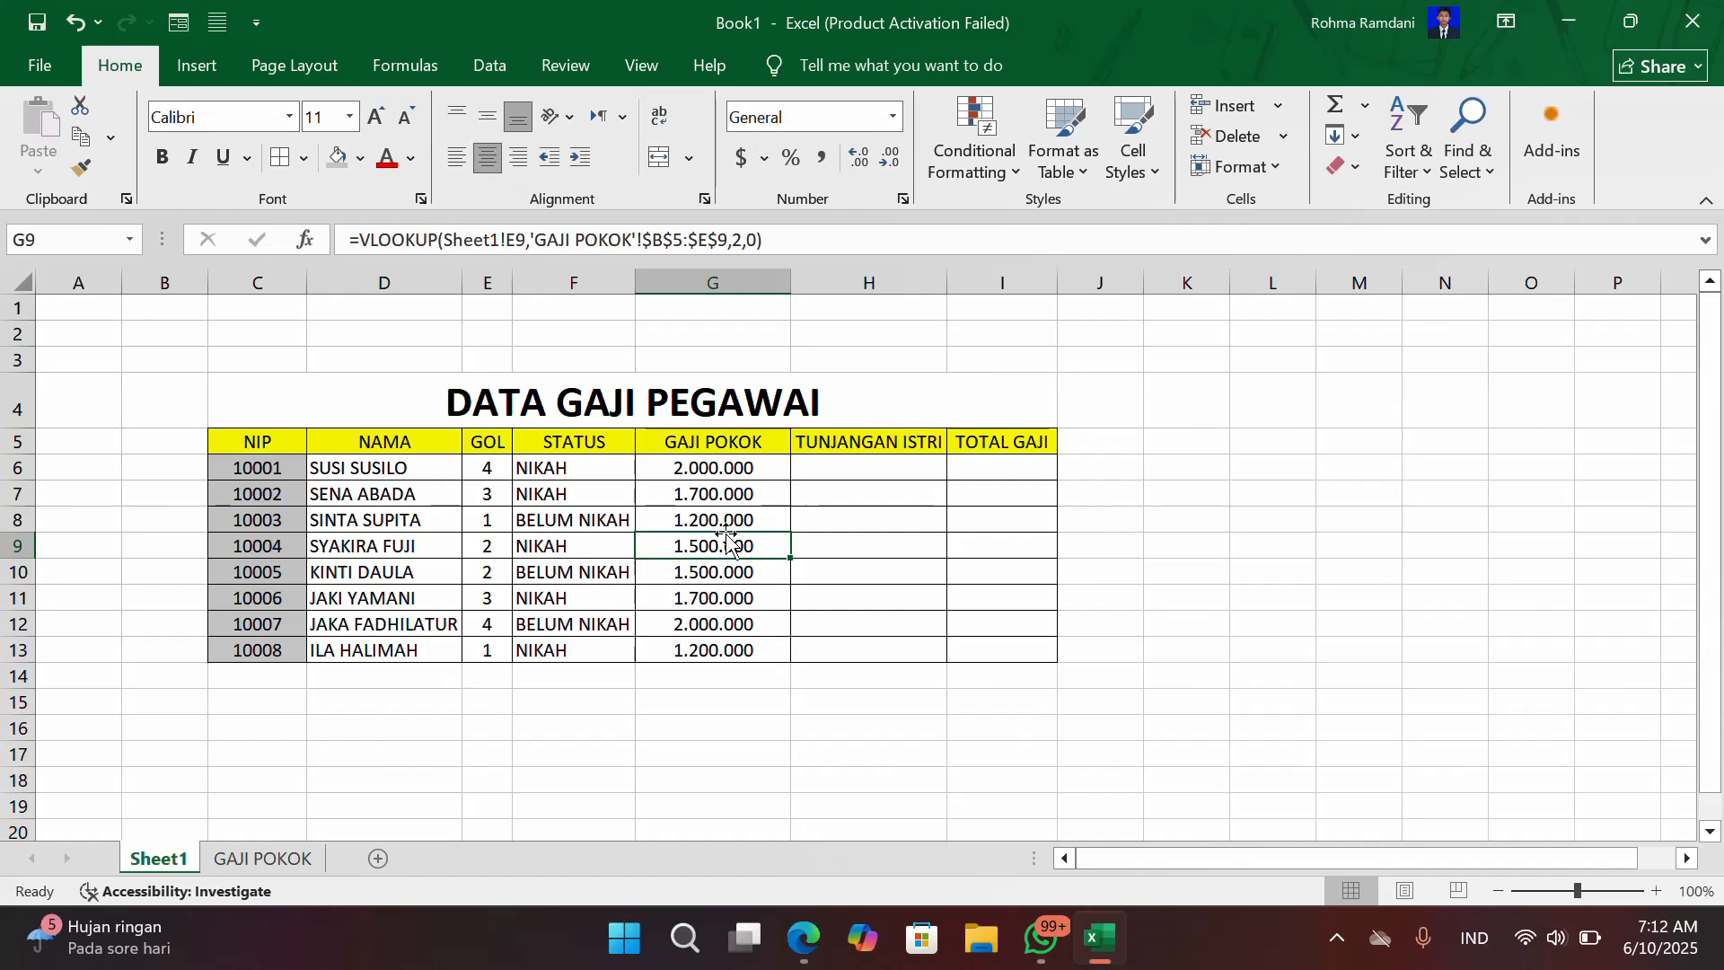
Step: Start a VLOOKUP formula in H6 under TUNJANGAN ISTRI with E6, the employee's GOL, as the lookup value
click(826, 473)
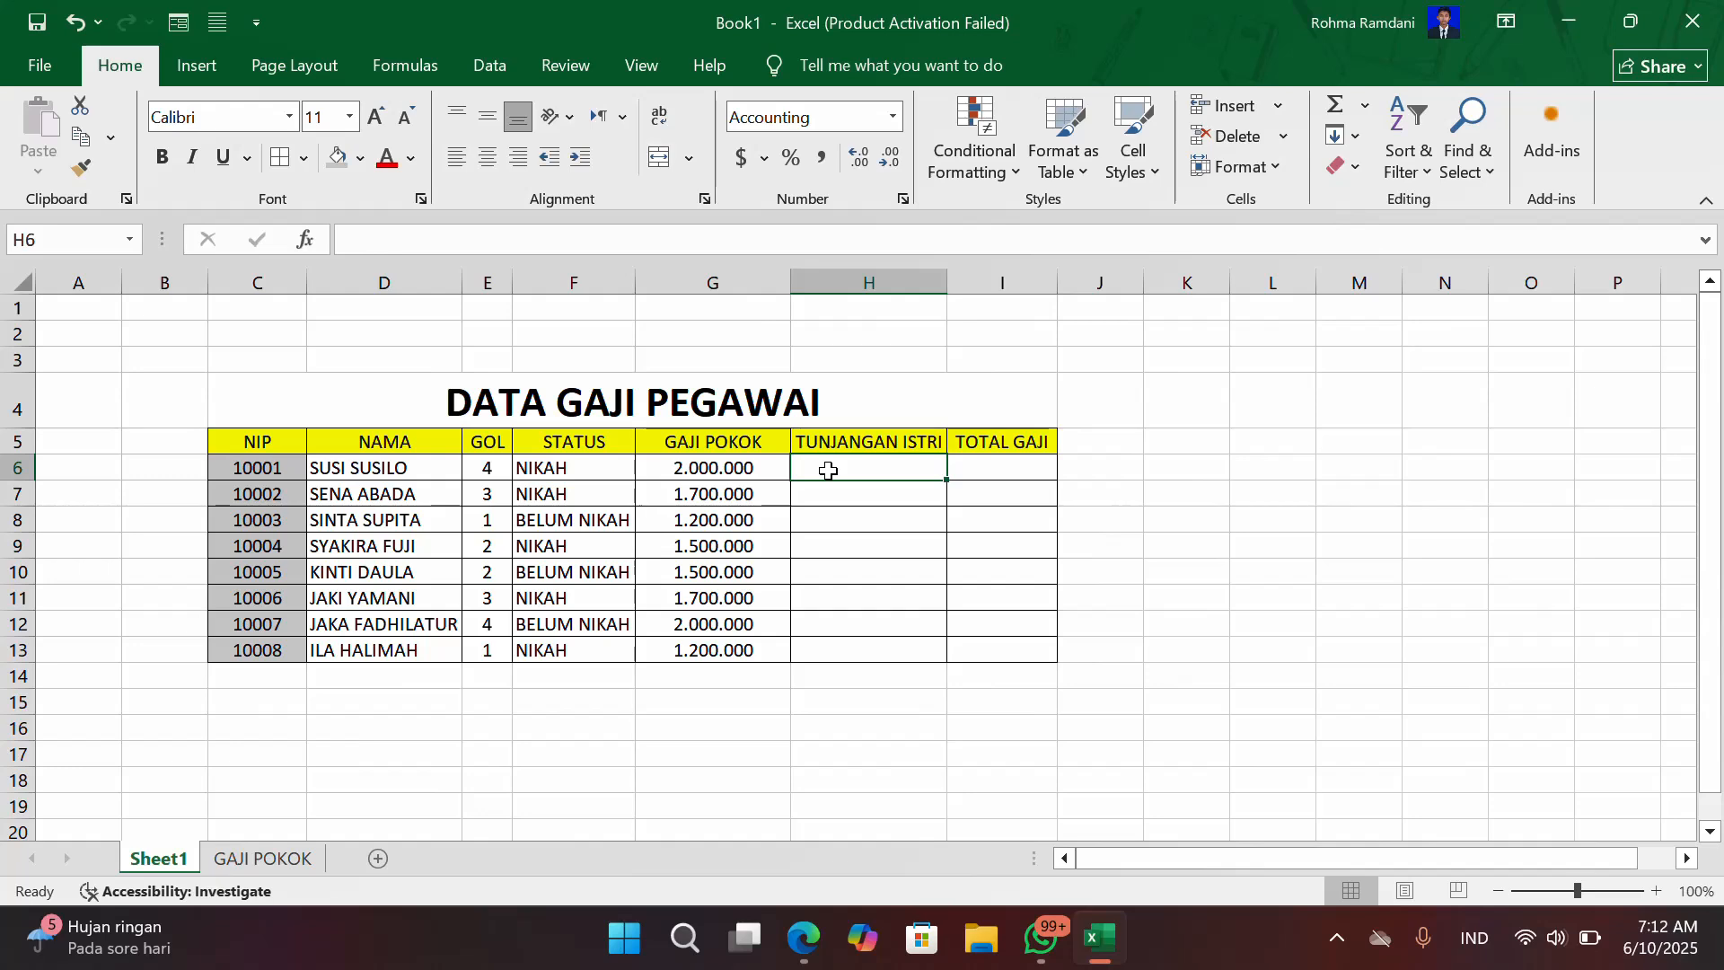
text(=)
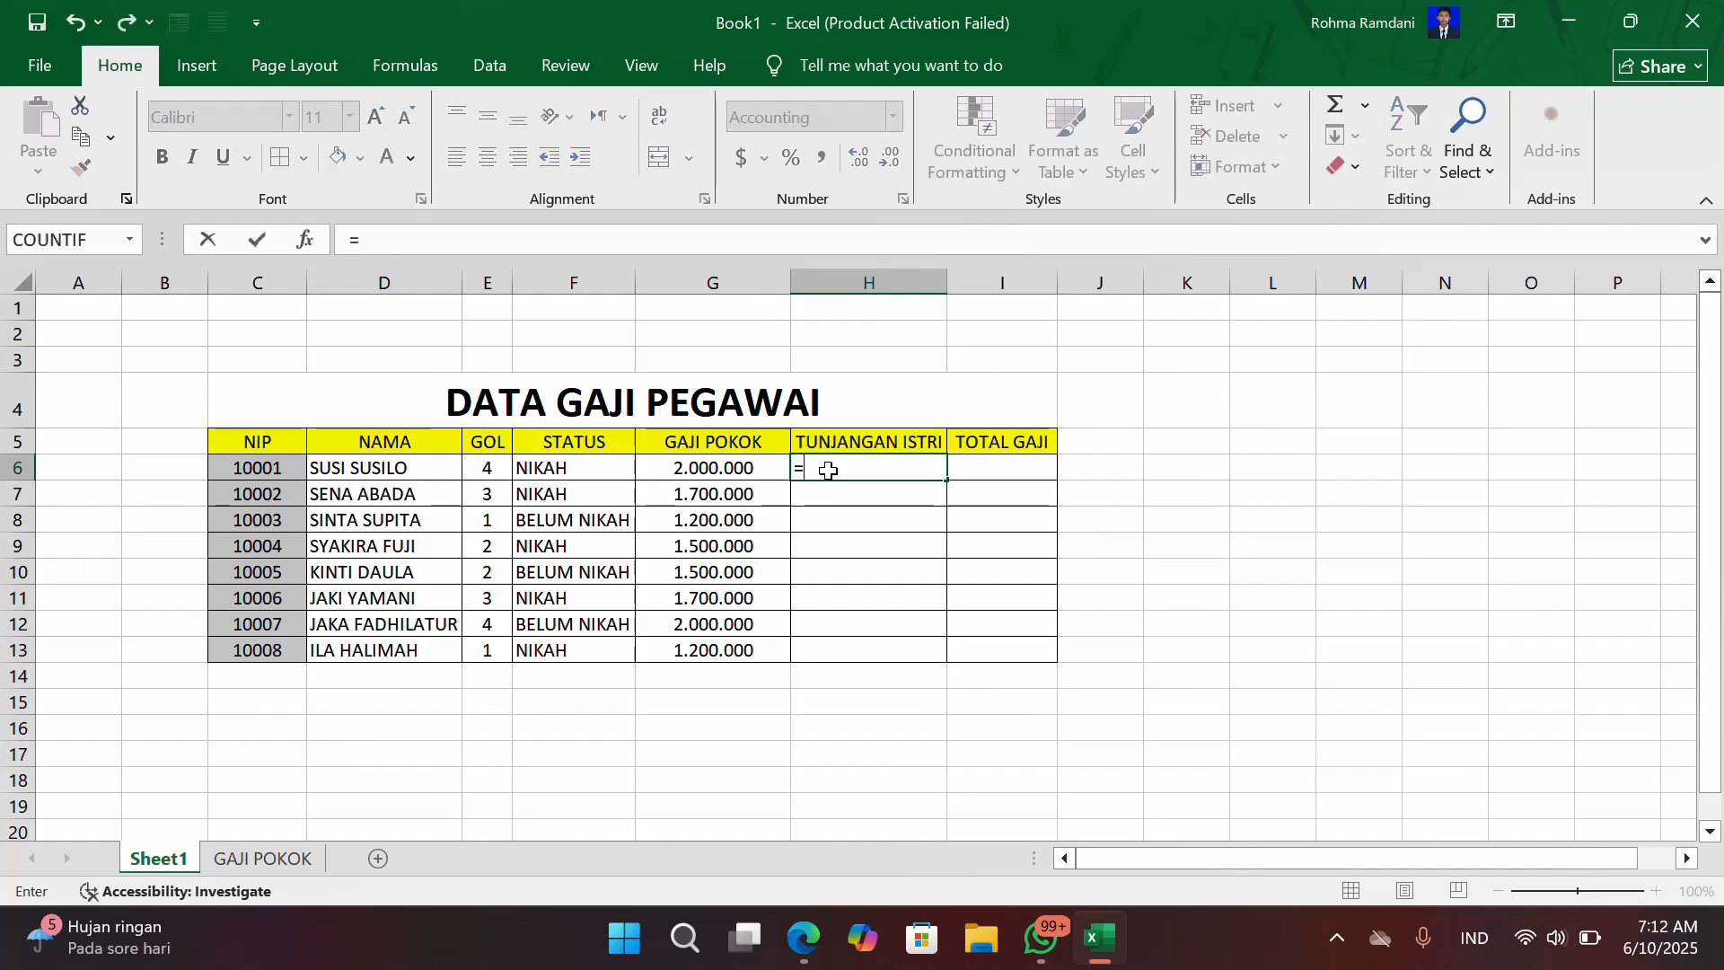
text(VLOOKUP()
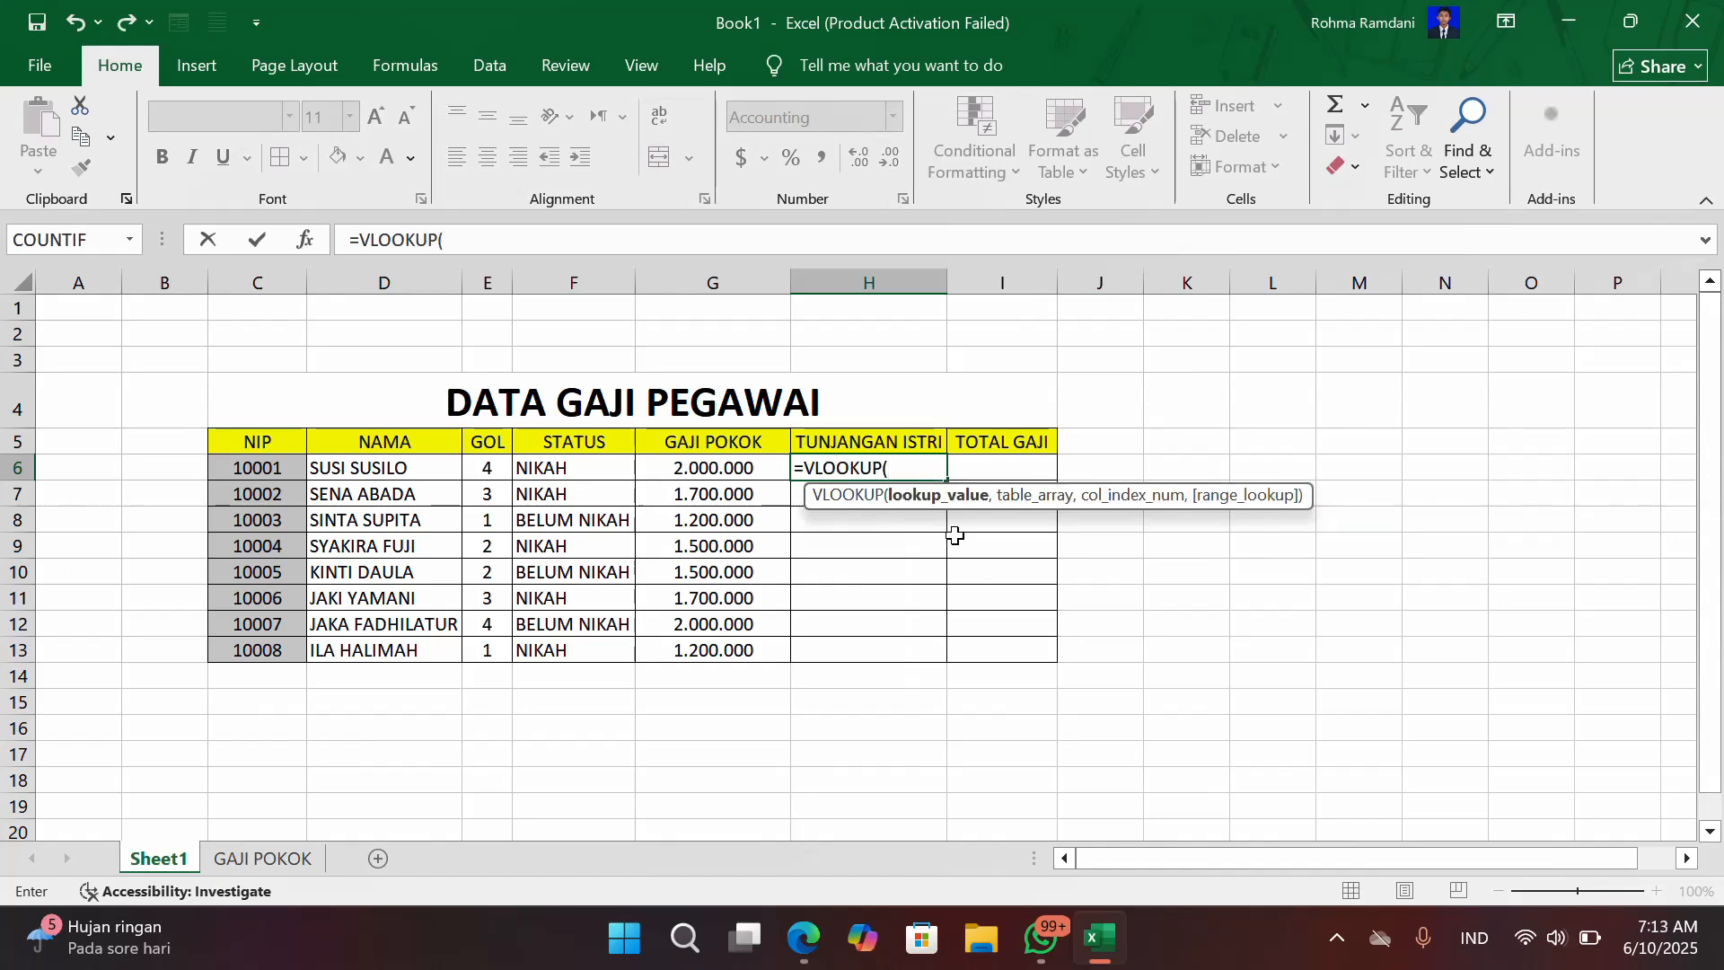
click(490, 466)
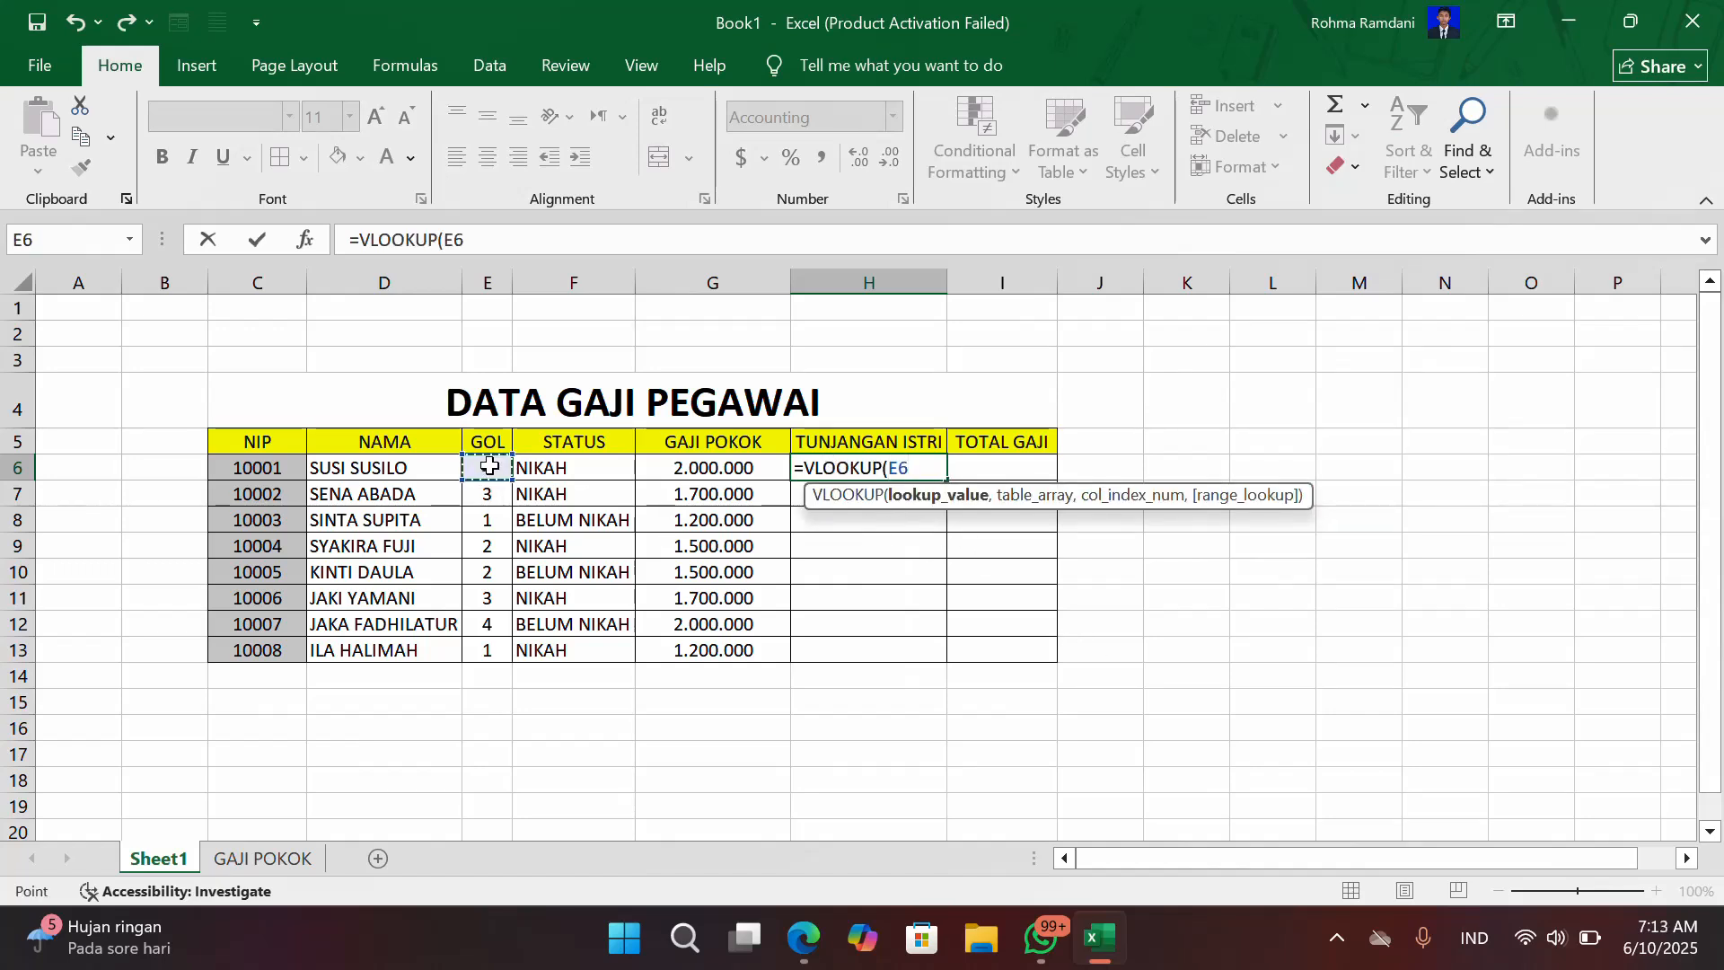
text(,)
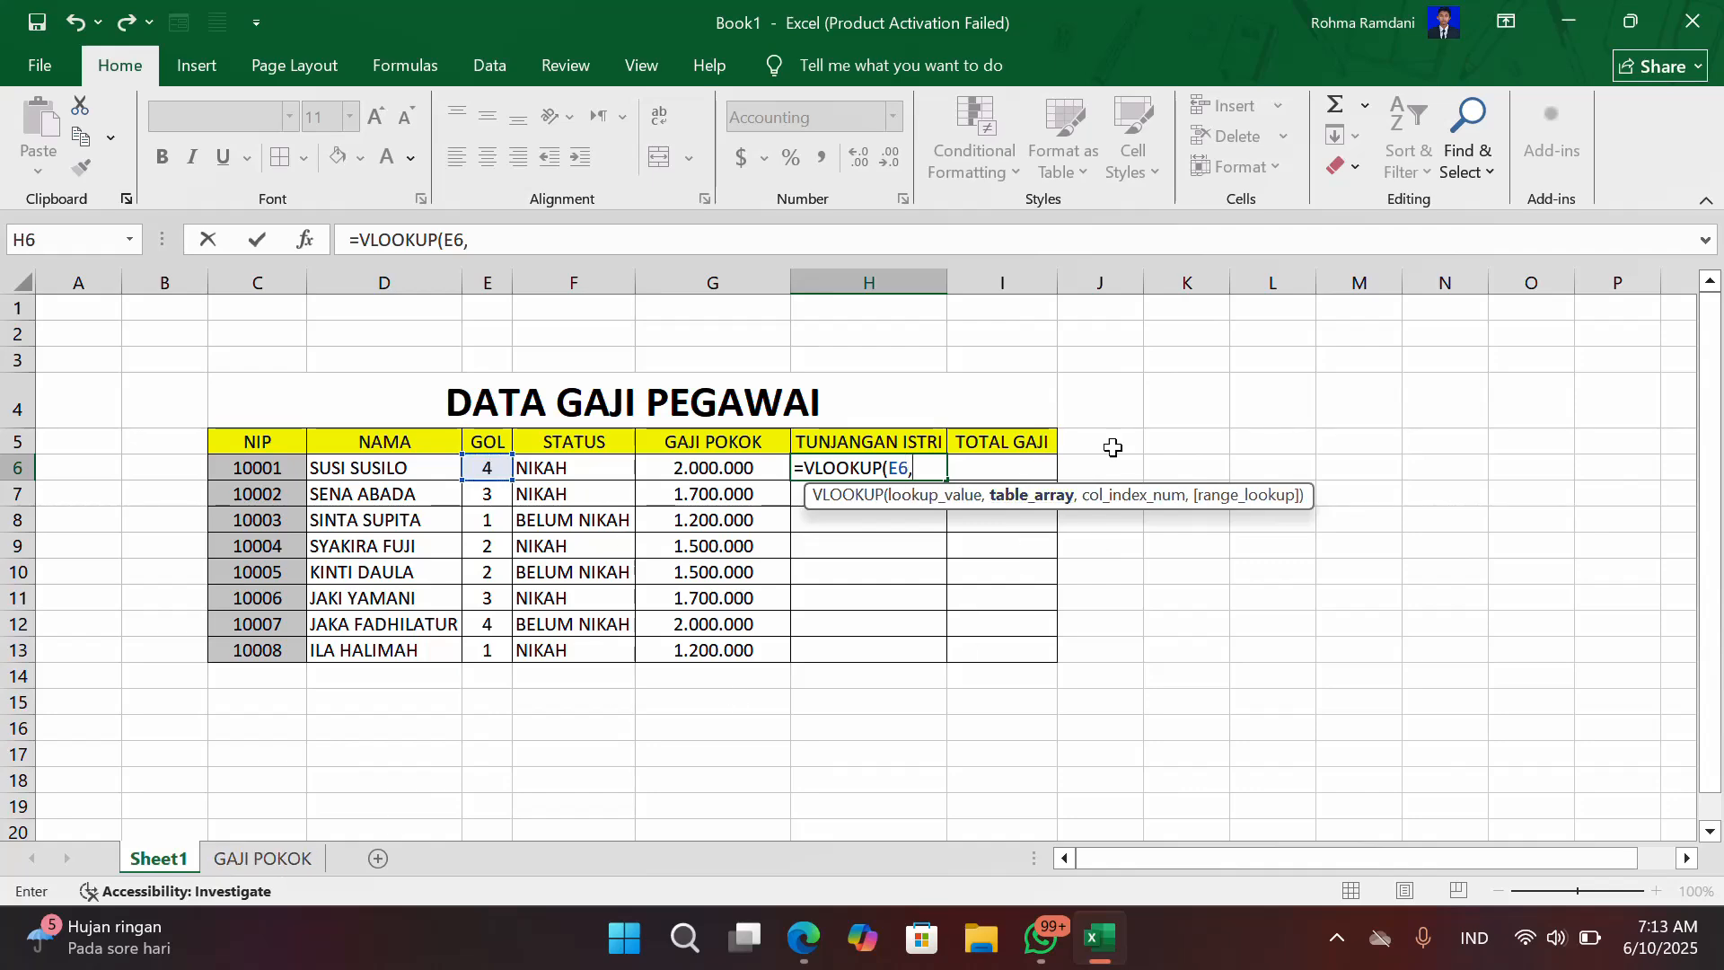
Step: Complete the H6 formula with the absolute table range 'GAJI POKOK'!$B$5:$E$9, column index 3 and range lookup 0
click(269, 867)
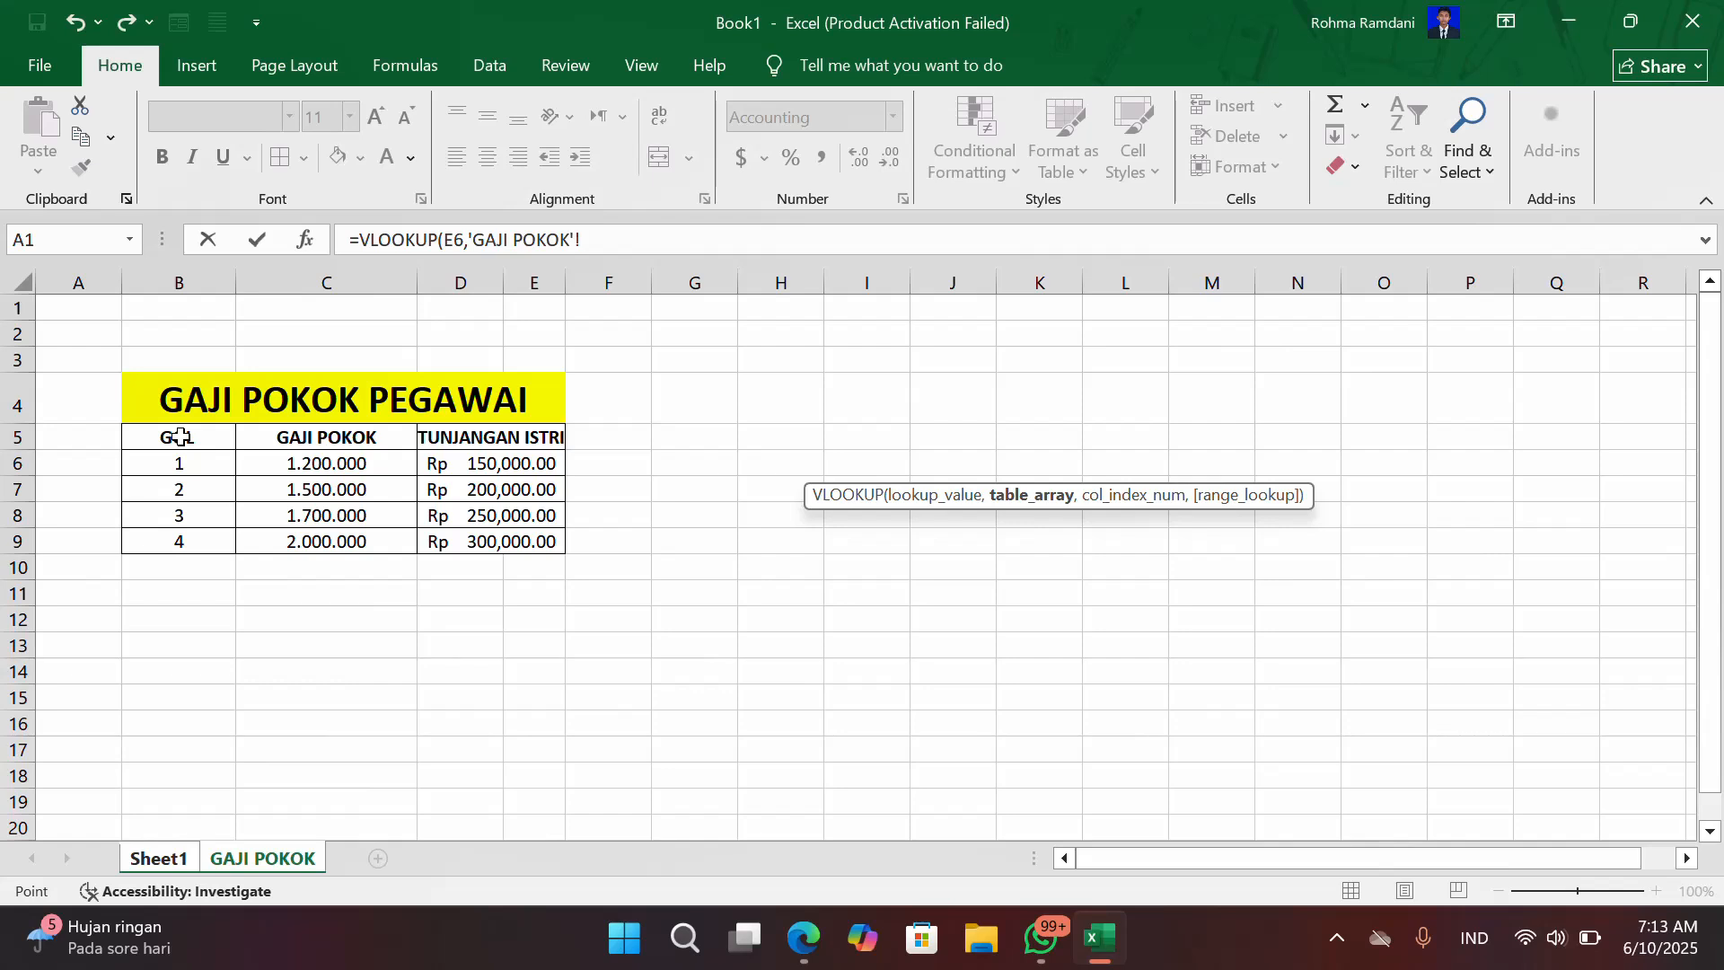
drag(181, 436, 526, 539)
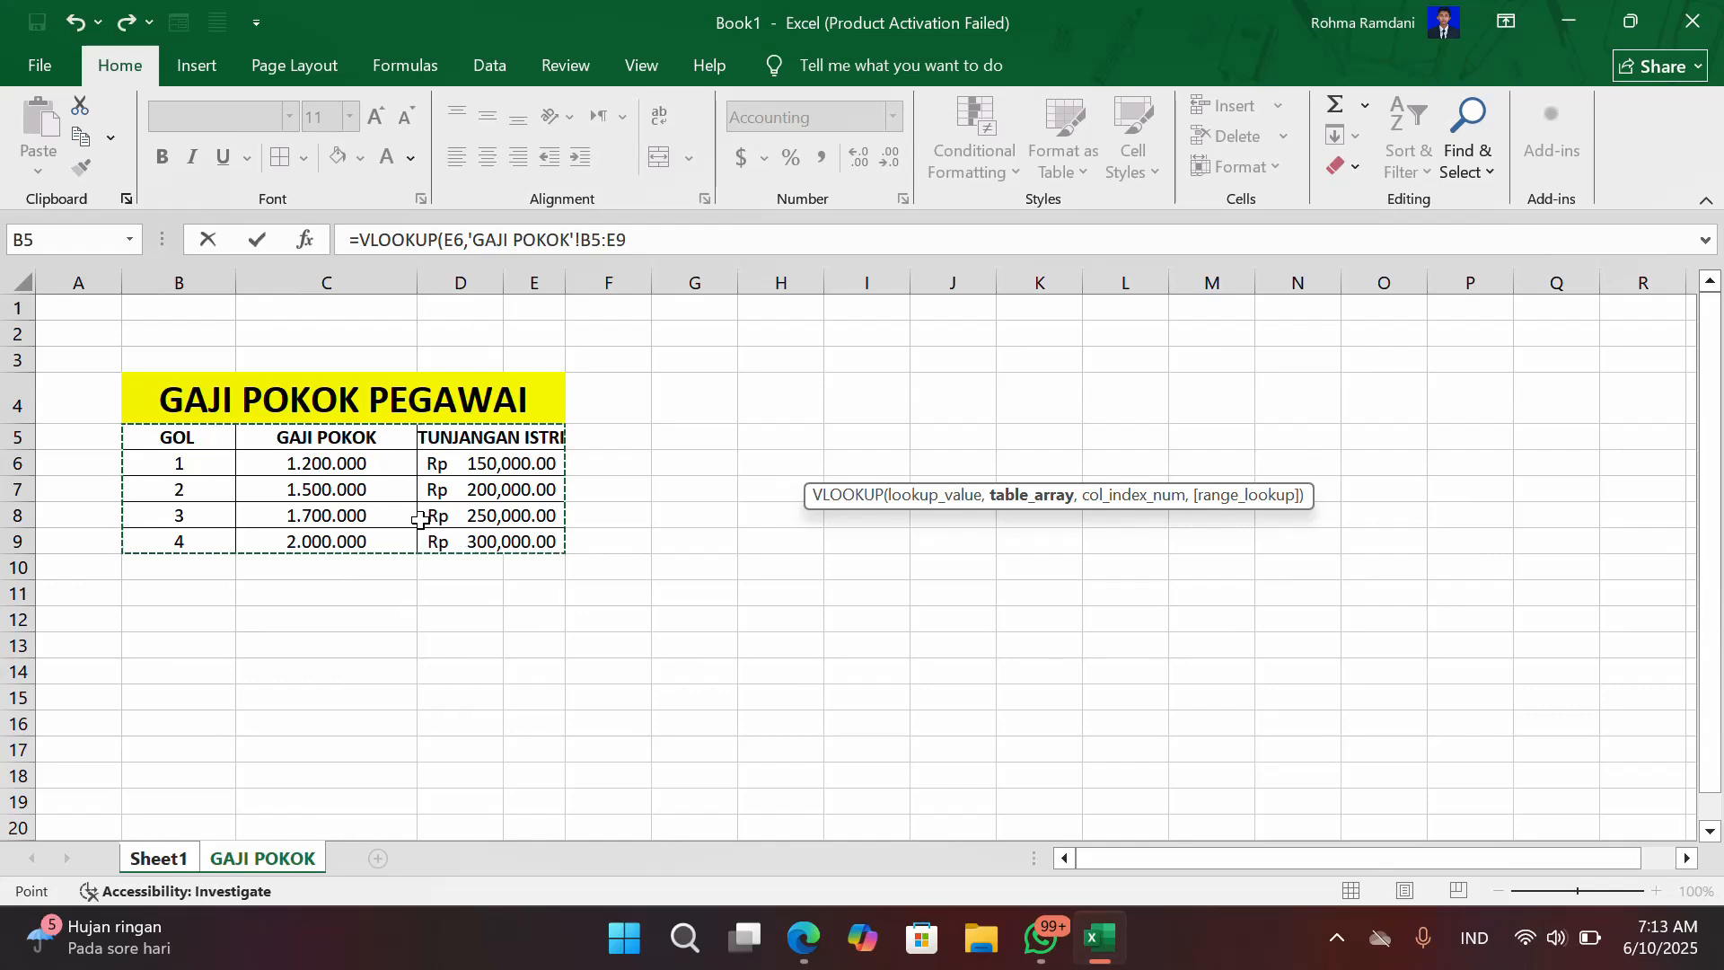
key(F4)
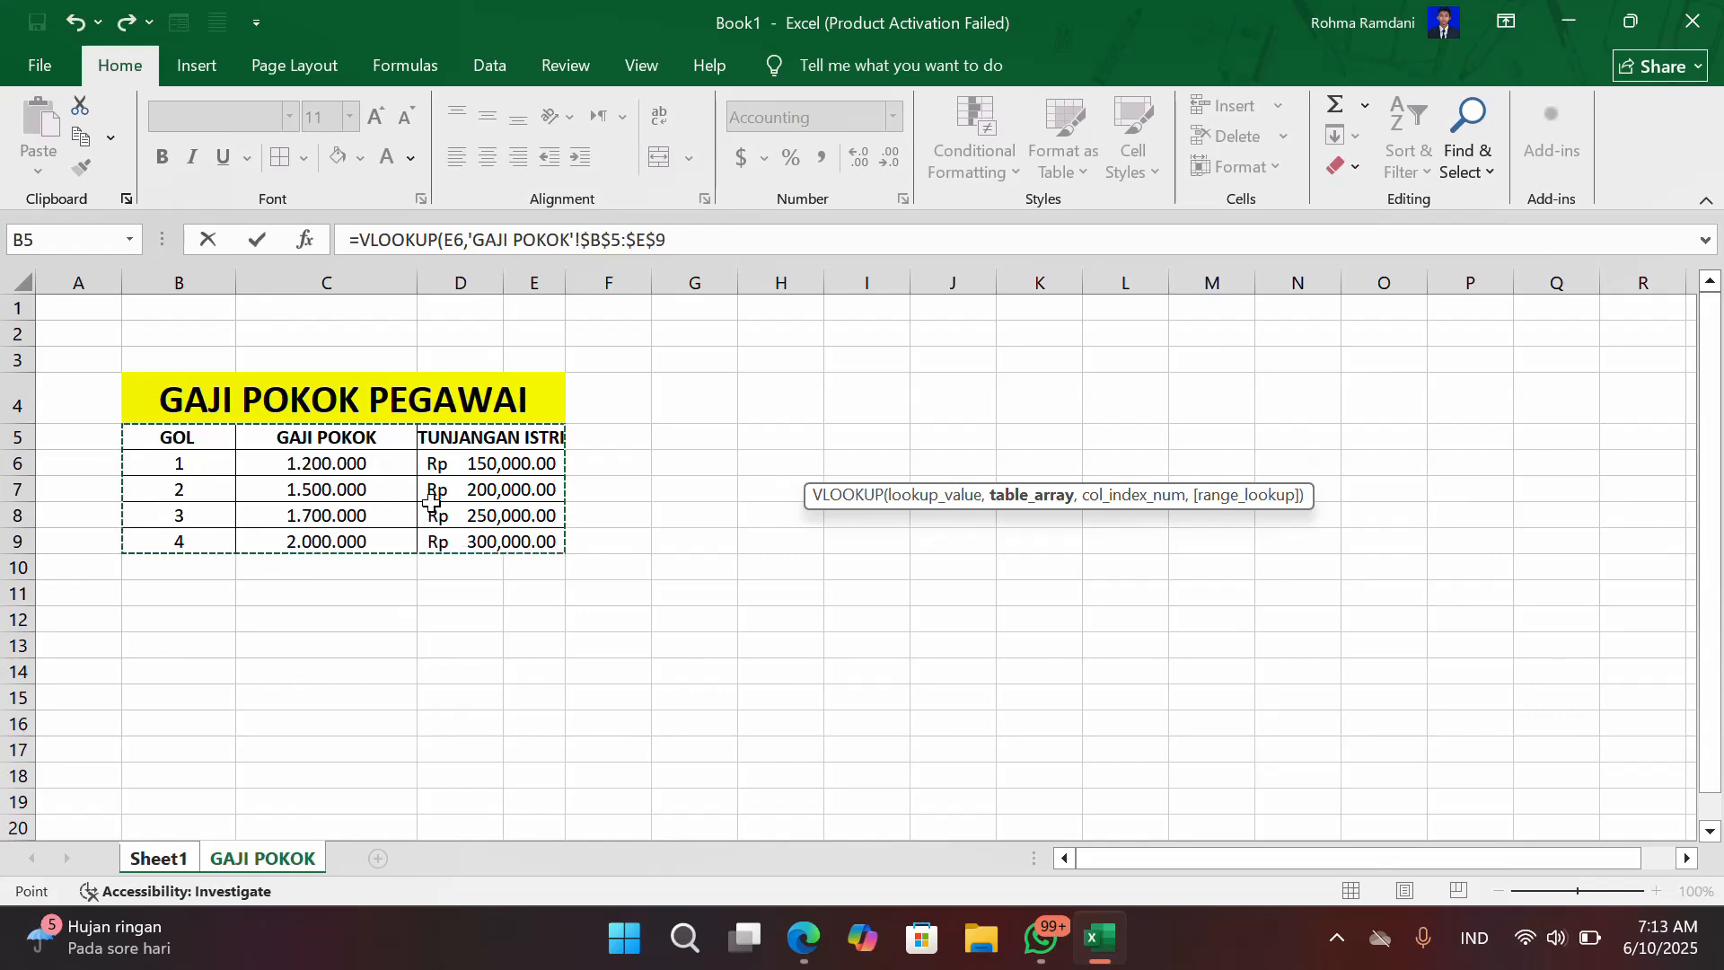
text(,3)
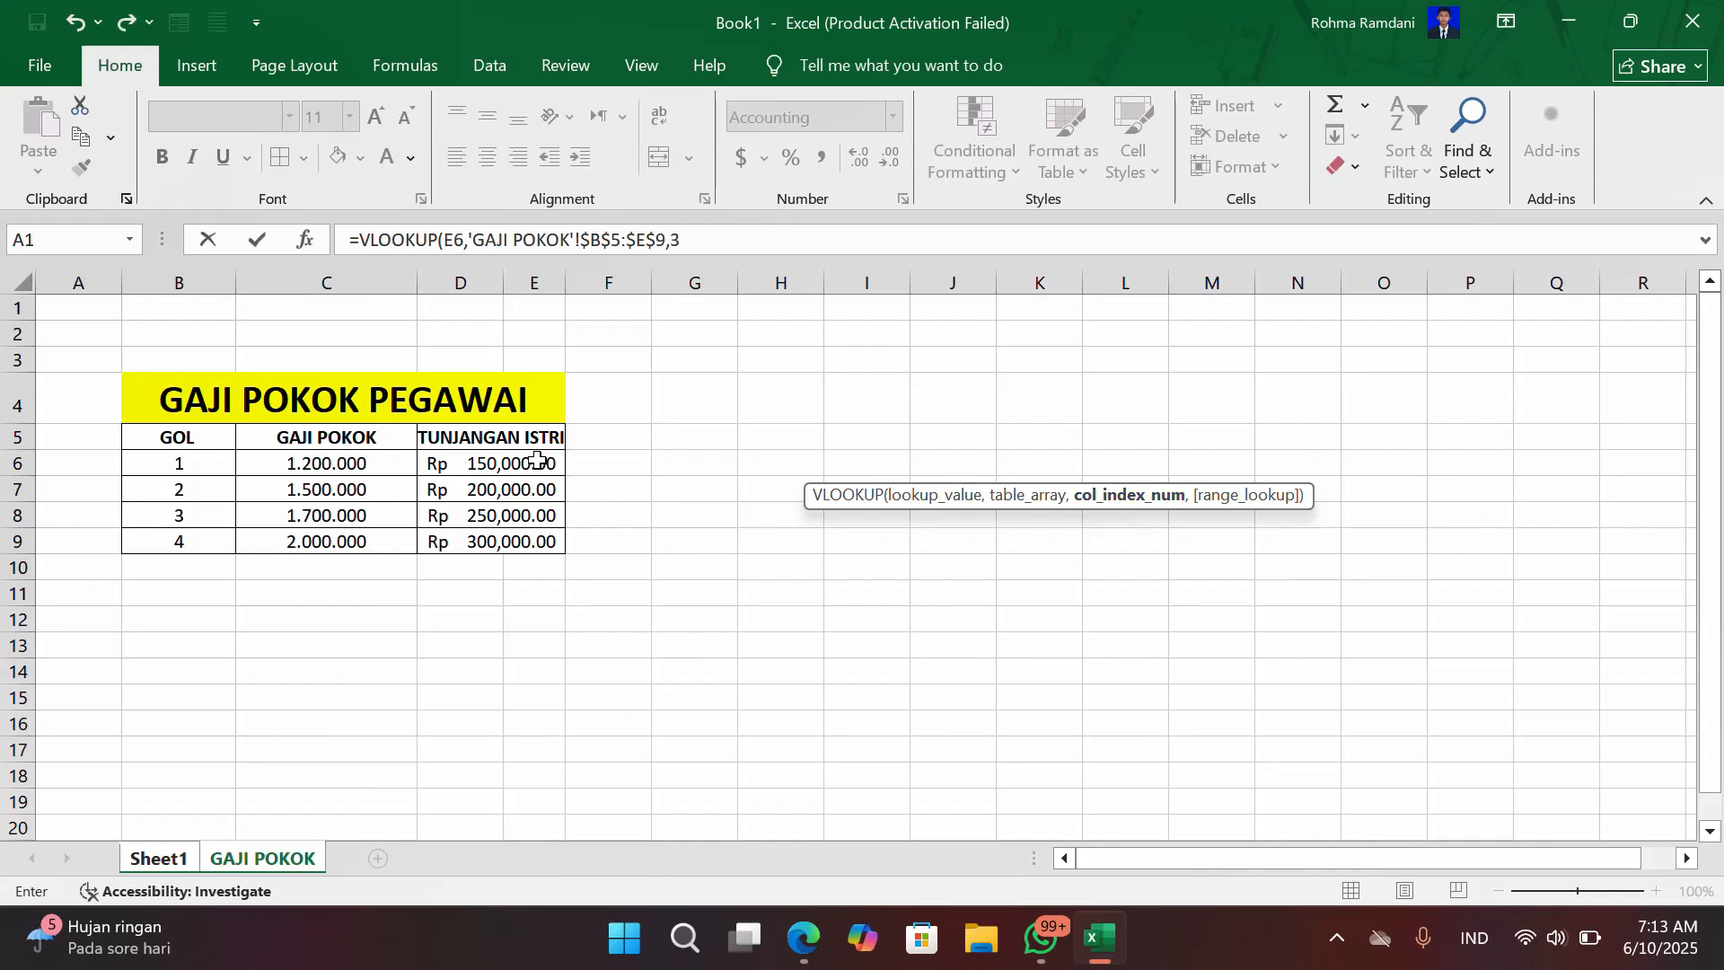
text(,0)
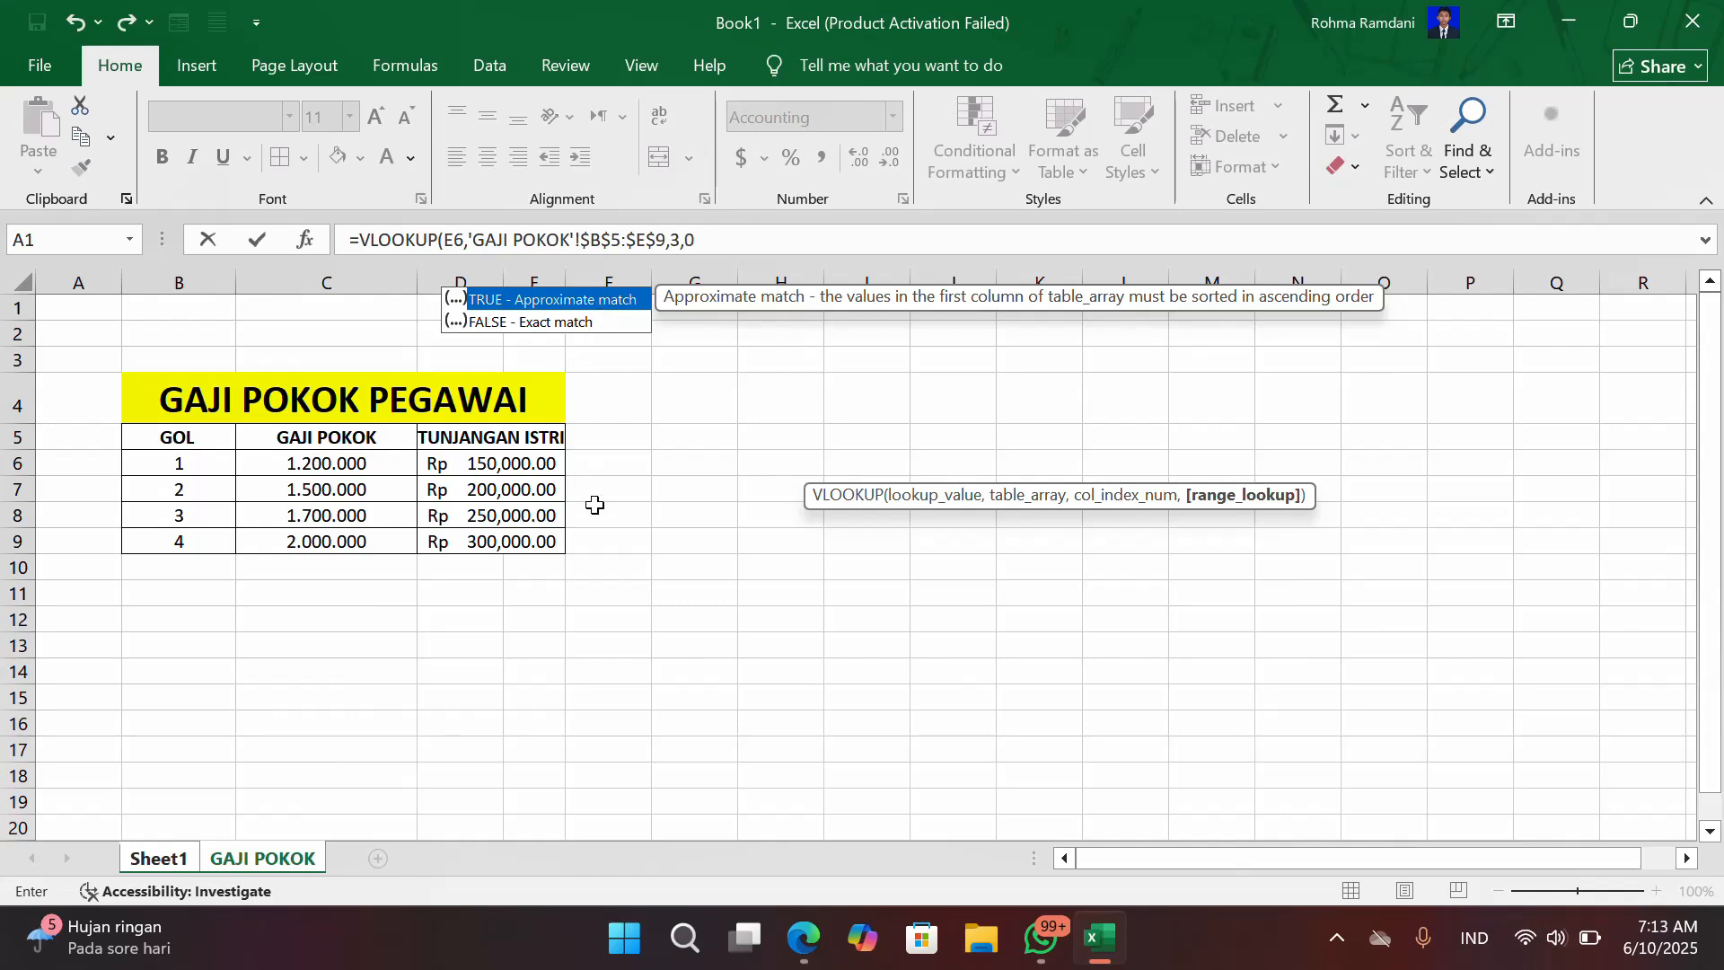
text())
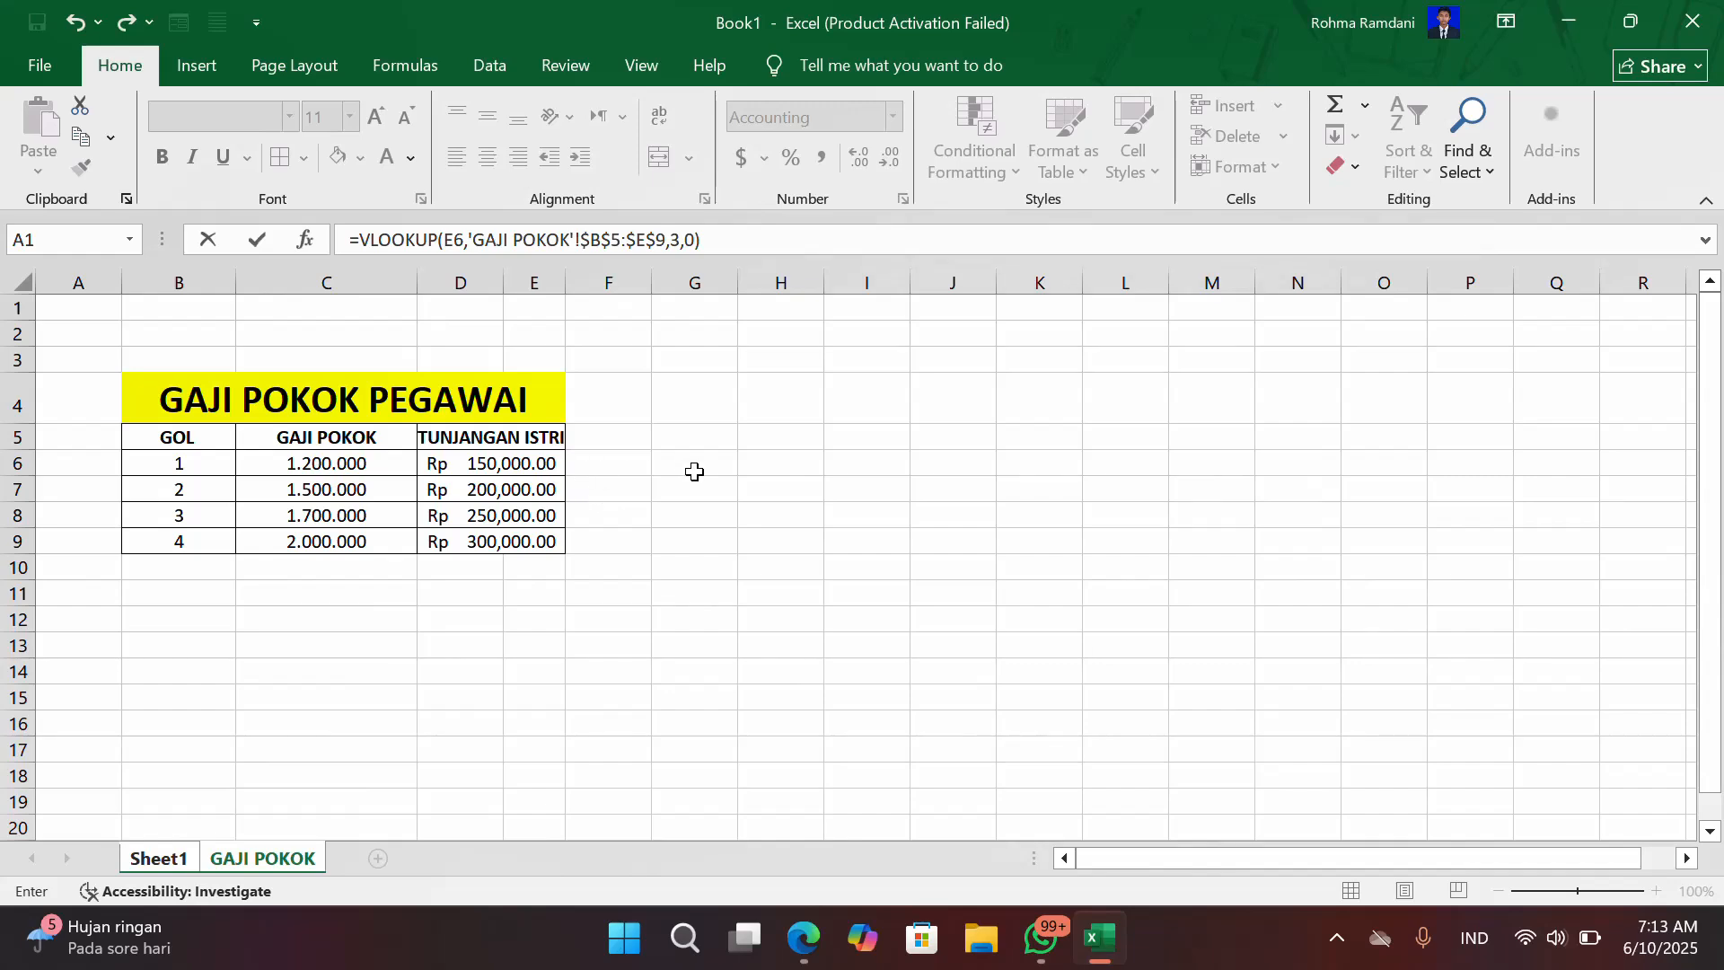
key(Return)
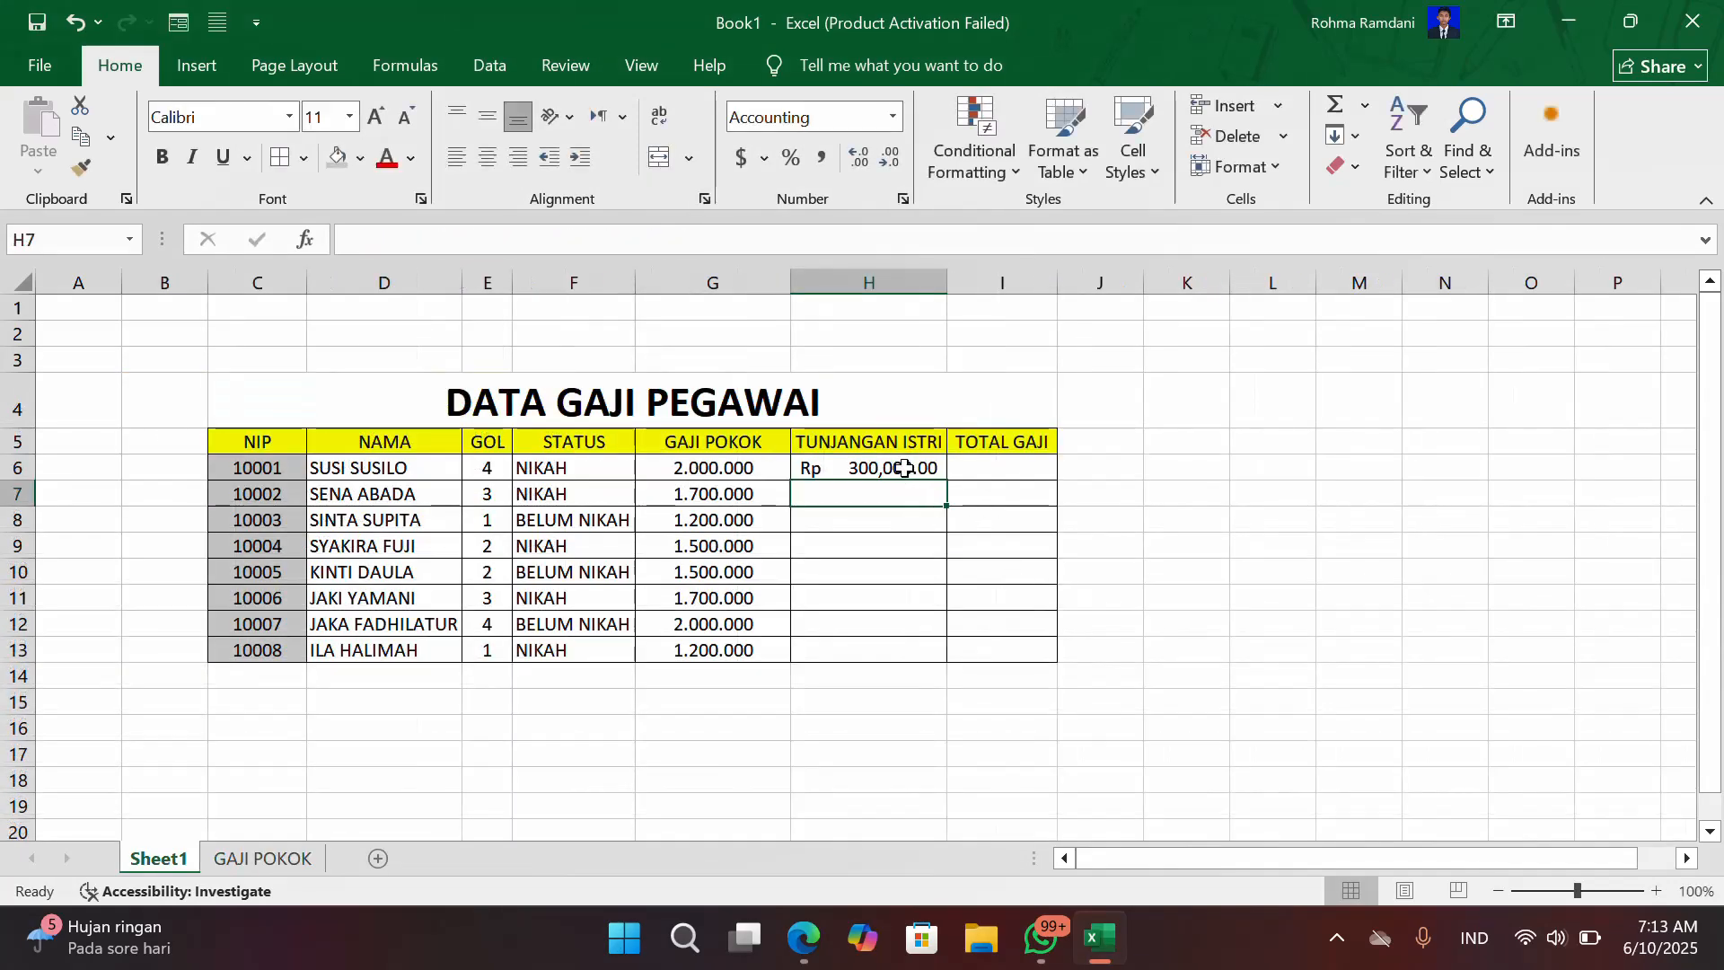
Step: Try filling the H6 formula down through H13 and check the allowances against the STATUS column
click(895, 466)
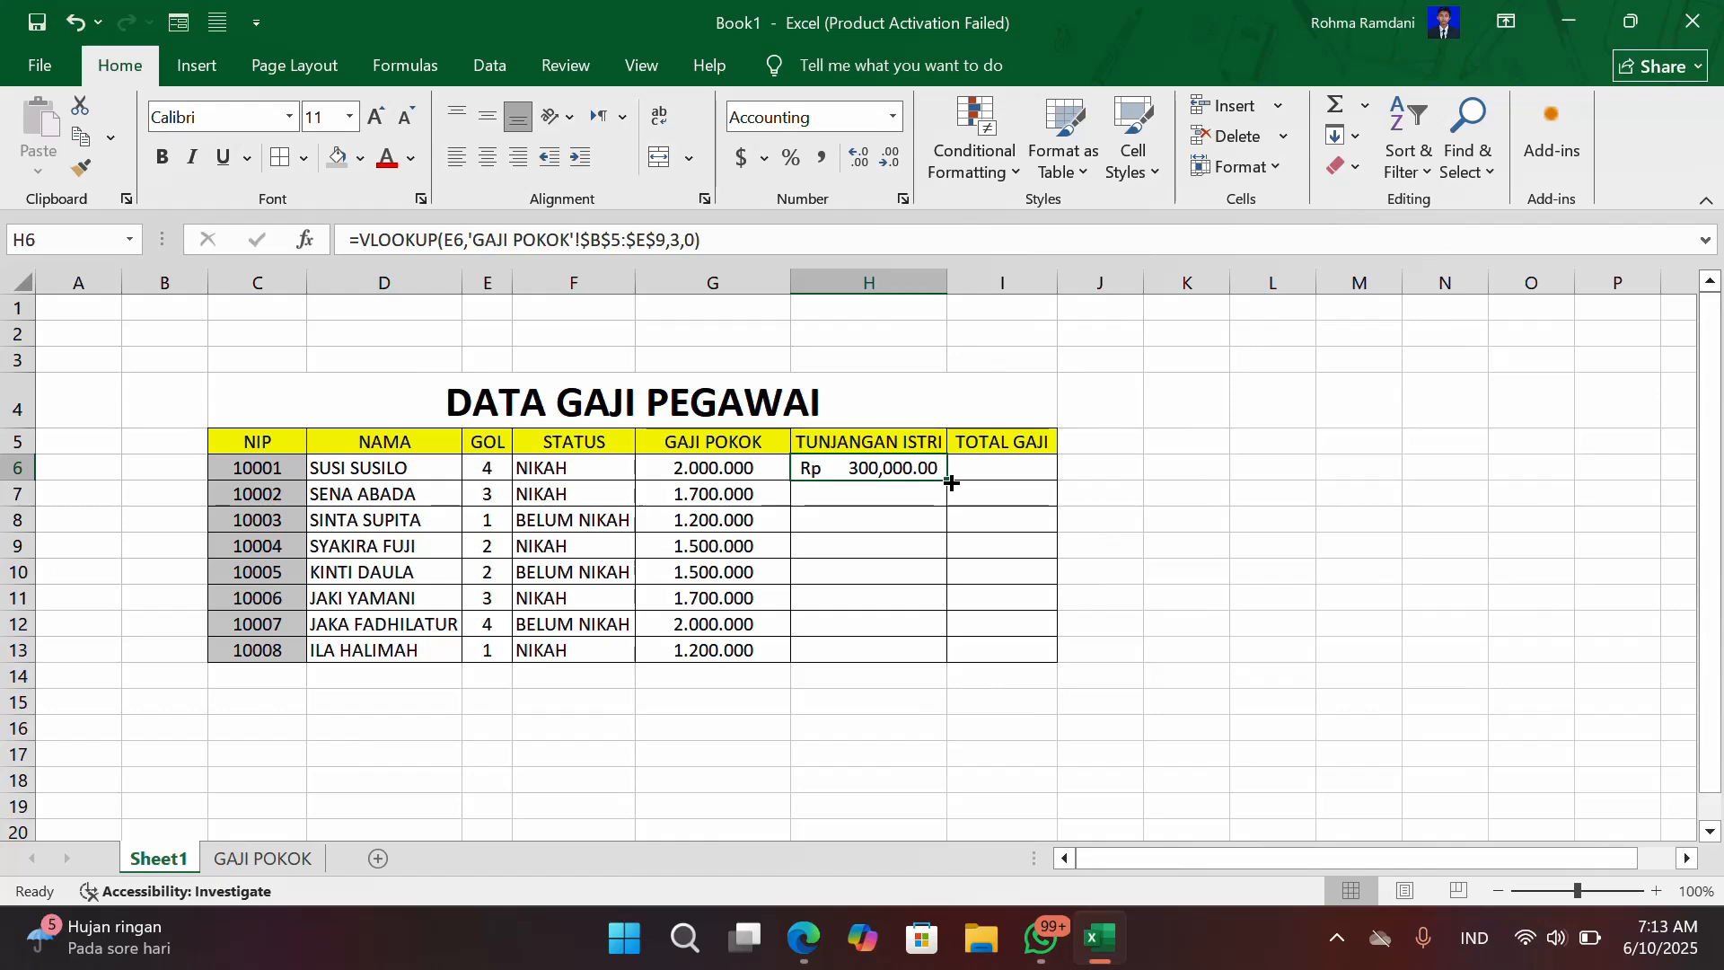
drag(945, 480, 939, 660)
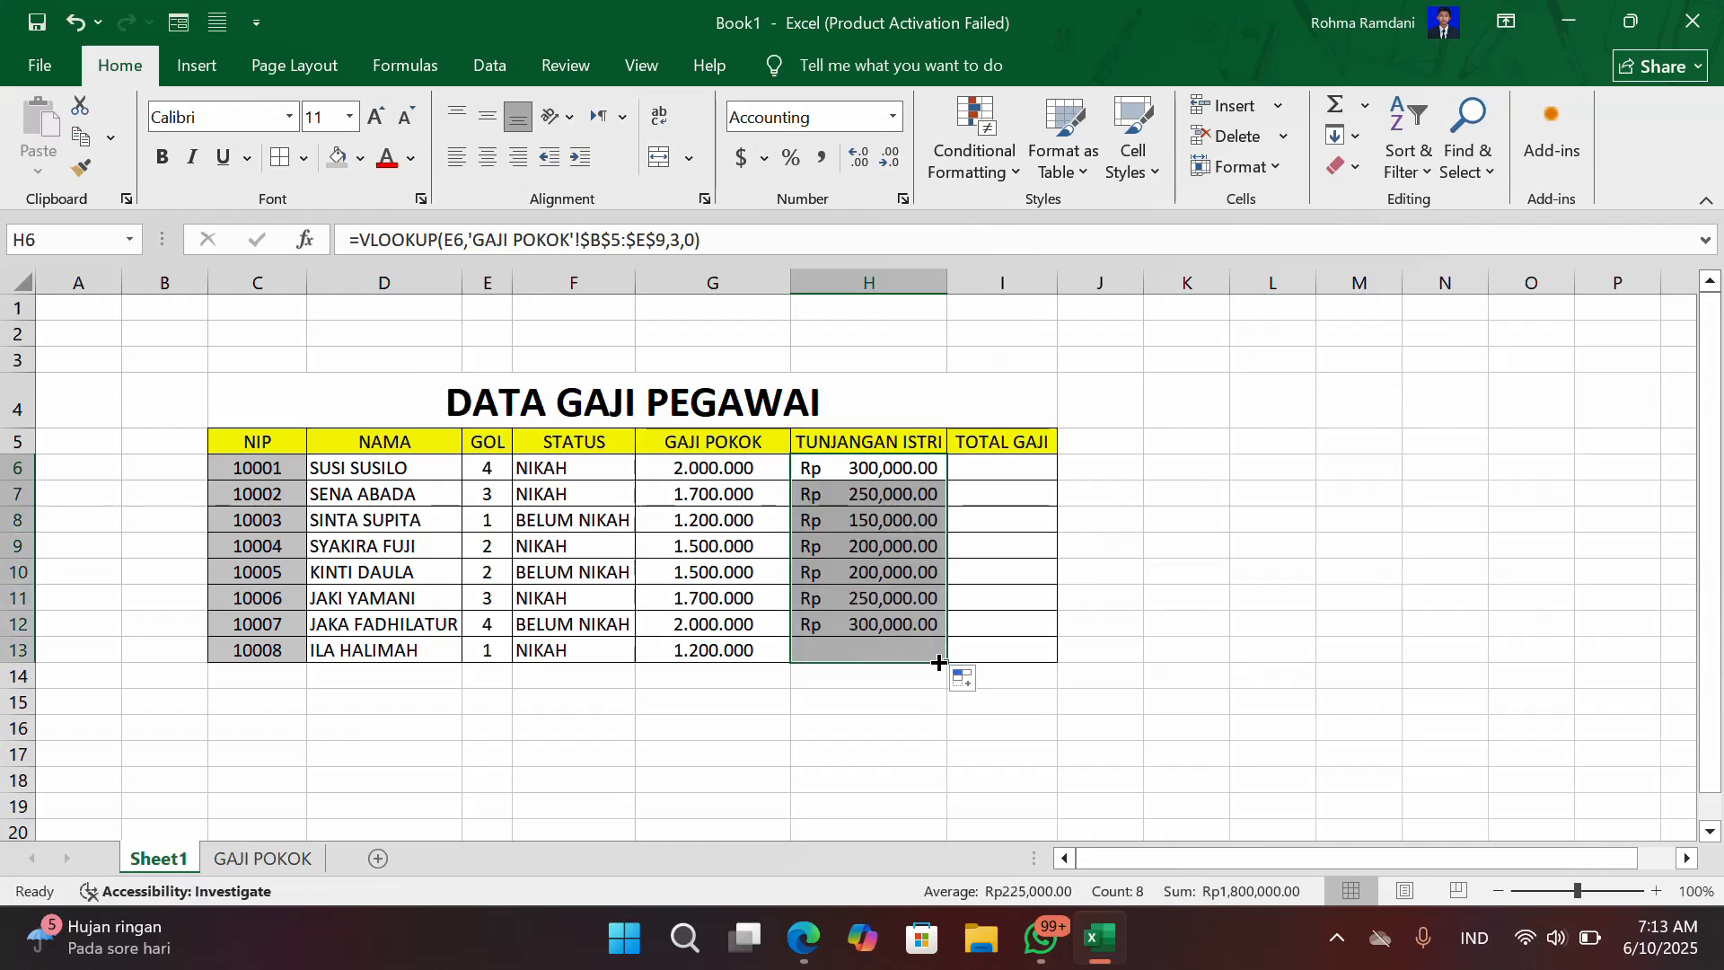
click(854, 520)
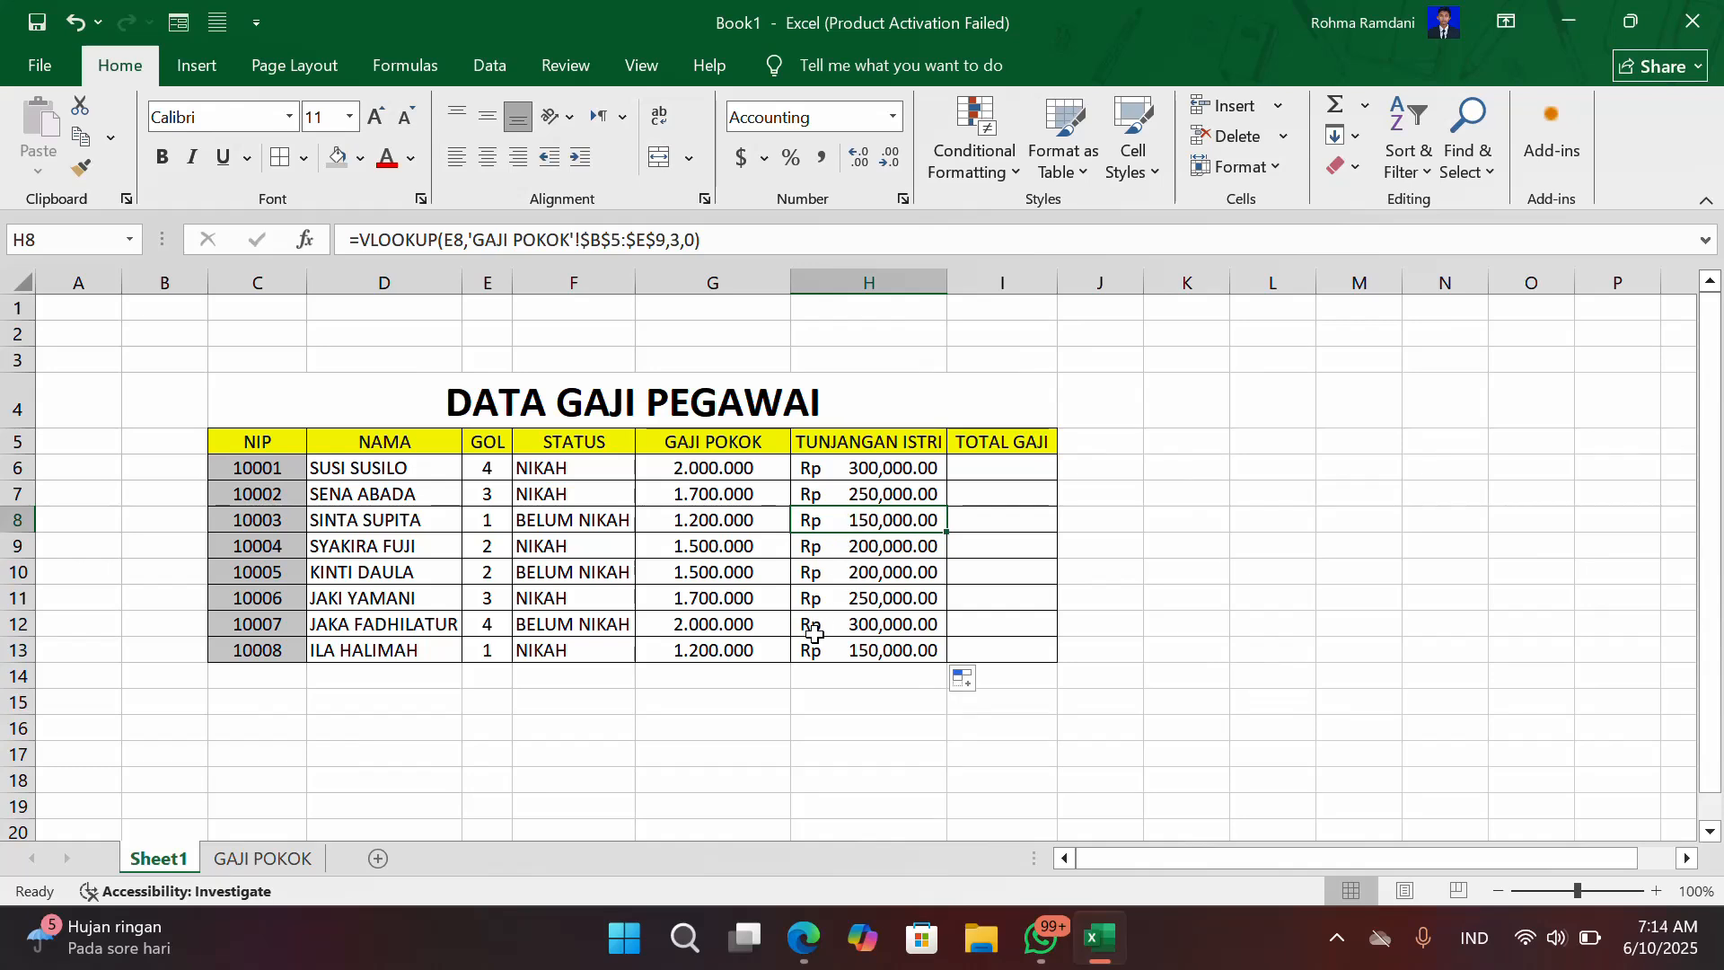
click(867, 627)
click(573, 520)
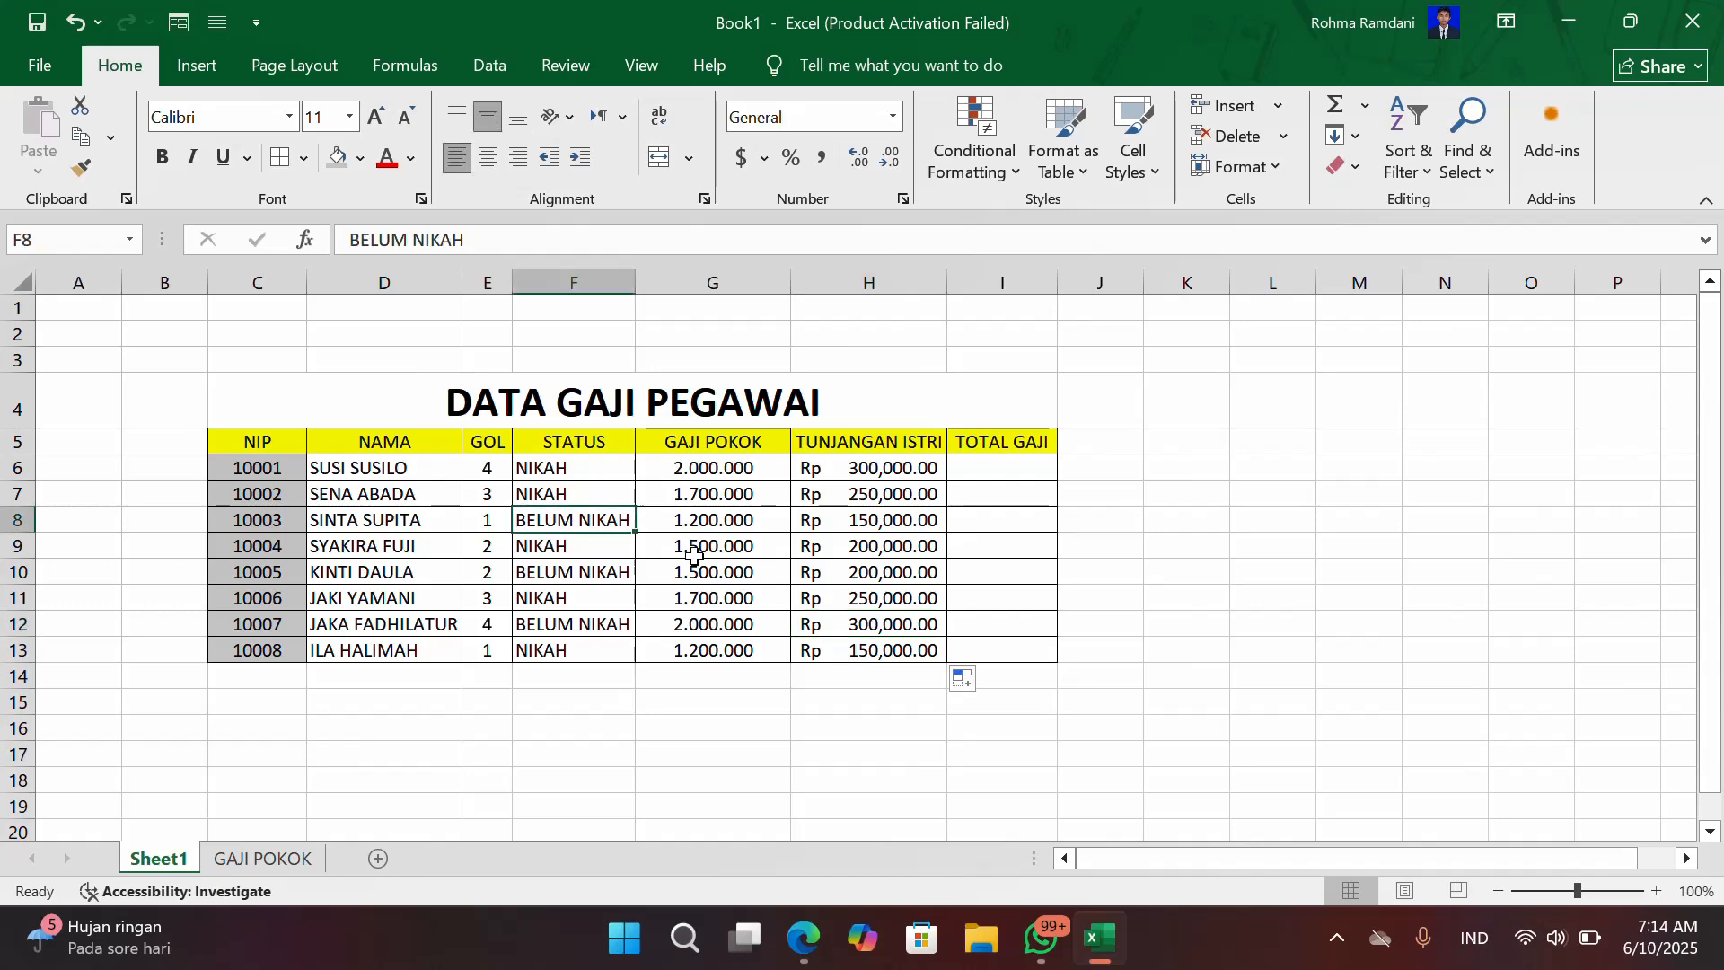
click(844, 510)
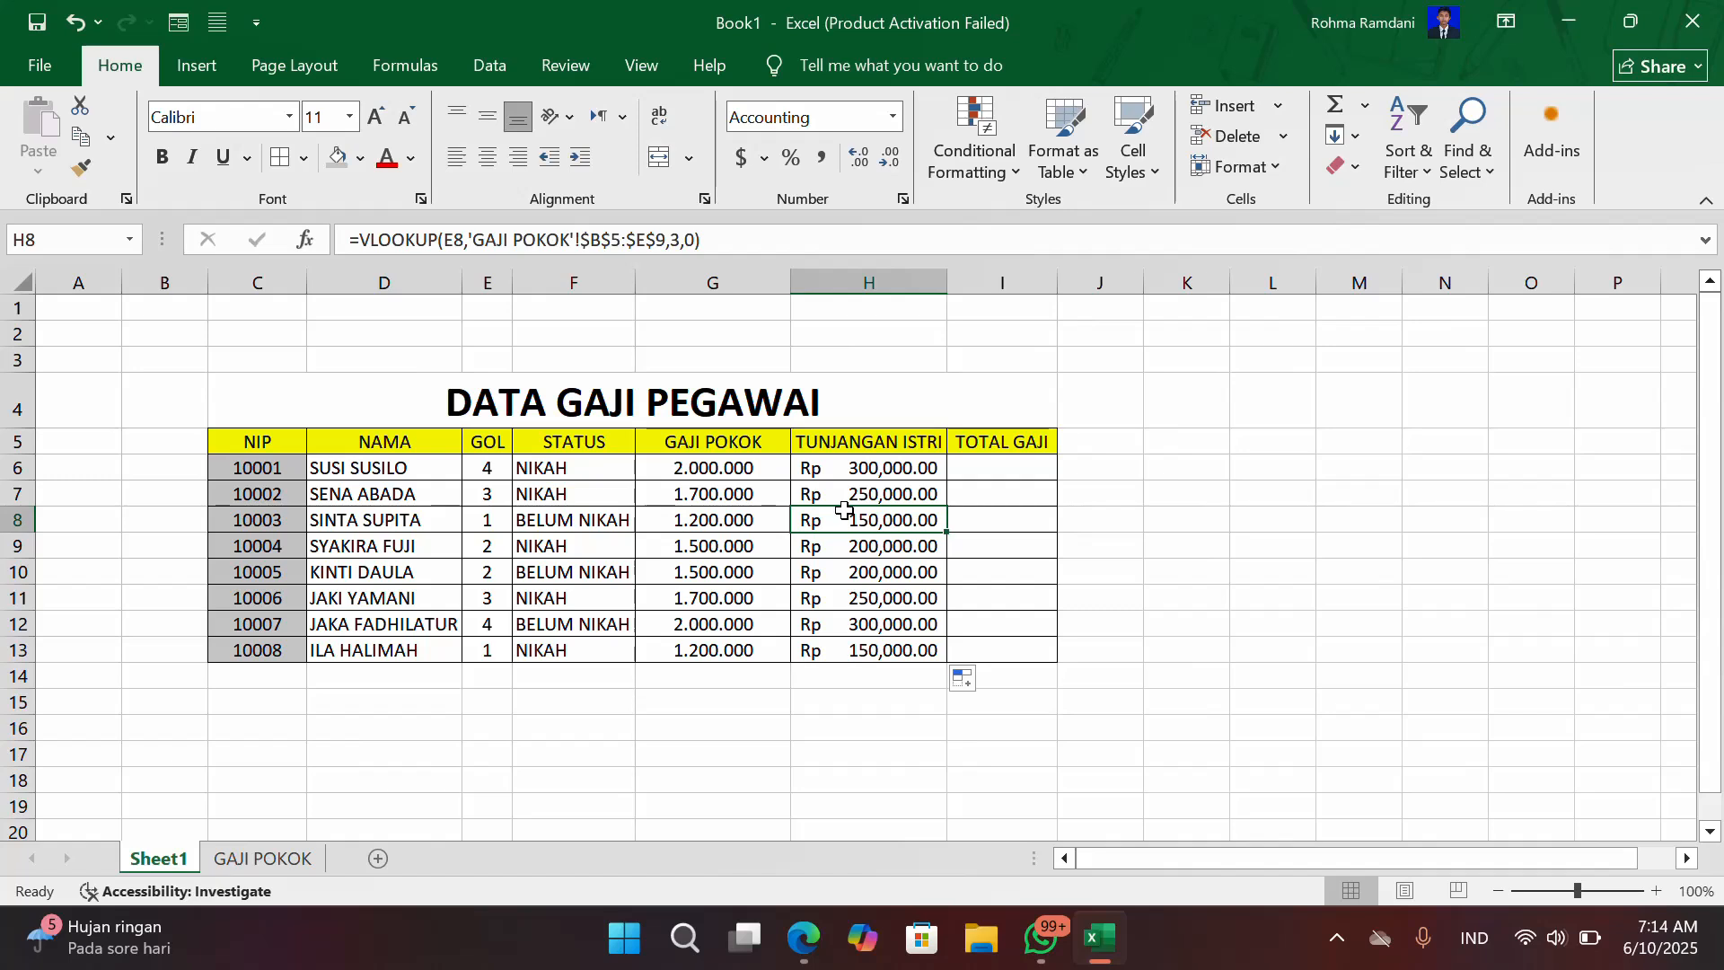
click(822, 547)
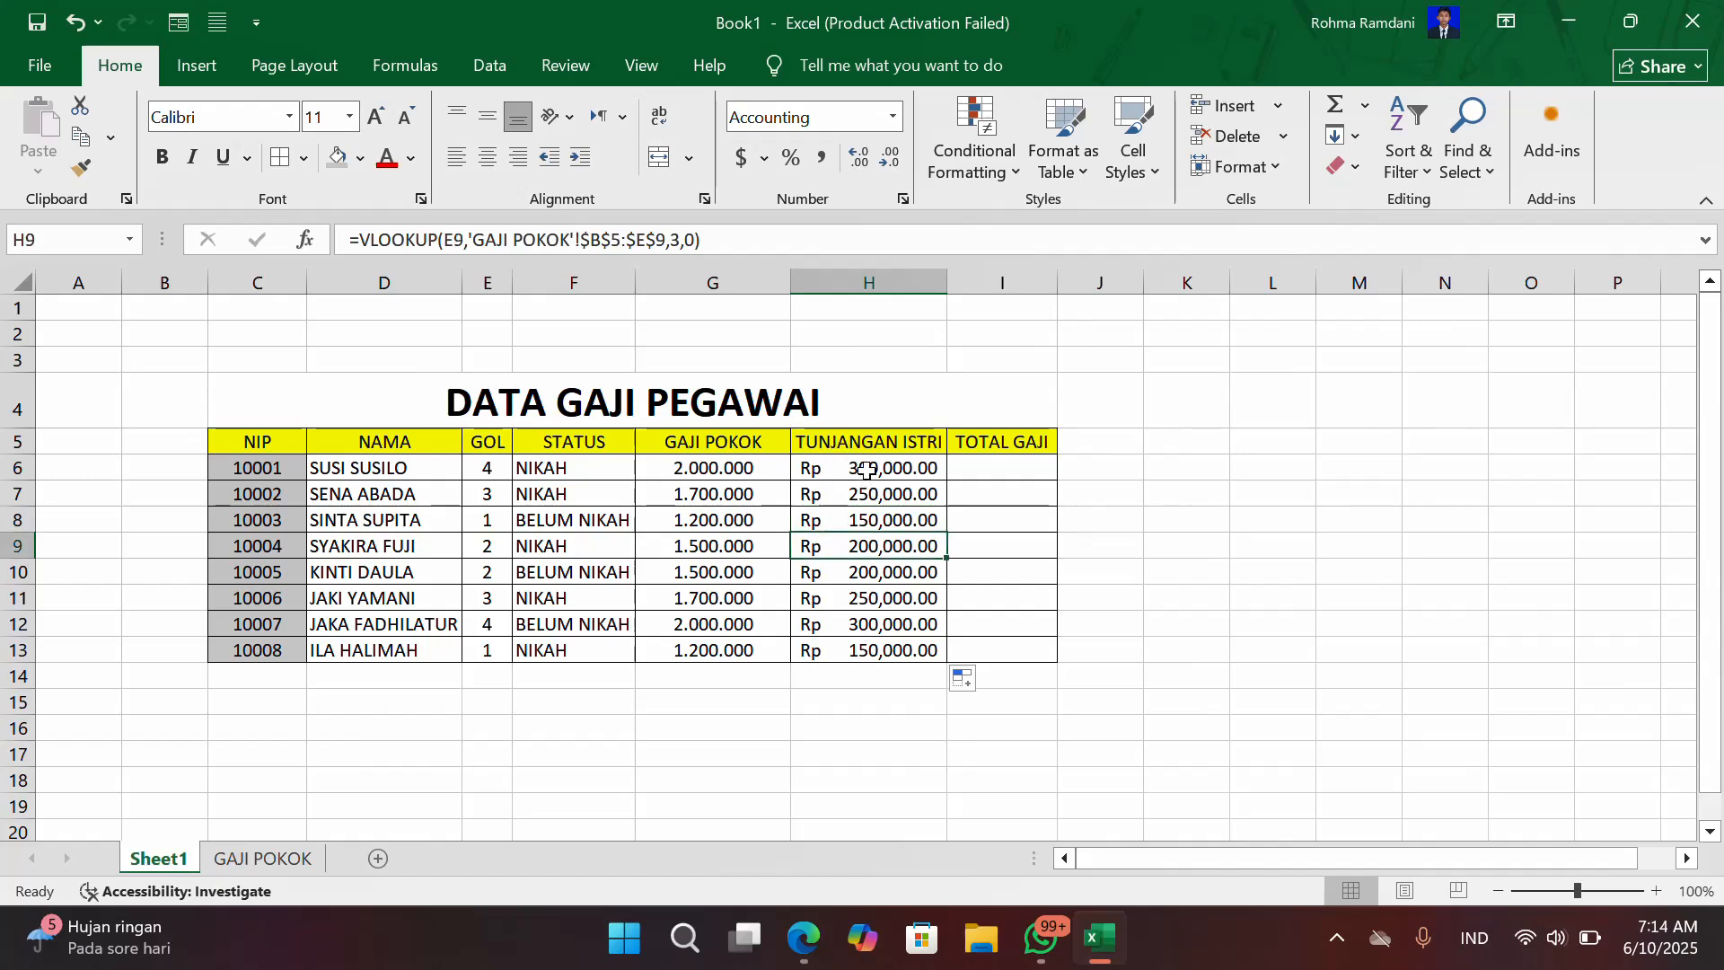
Step: Undo the fill of the TUNJANGAN ISTRI formula below H6
drag(864, 468, 862, 650)
click(856, 653)
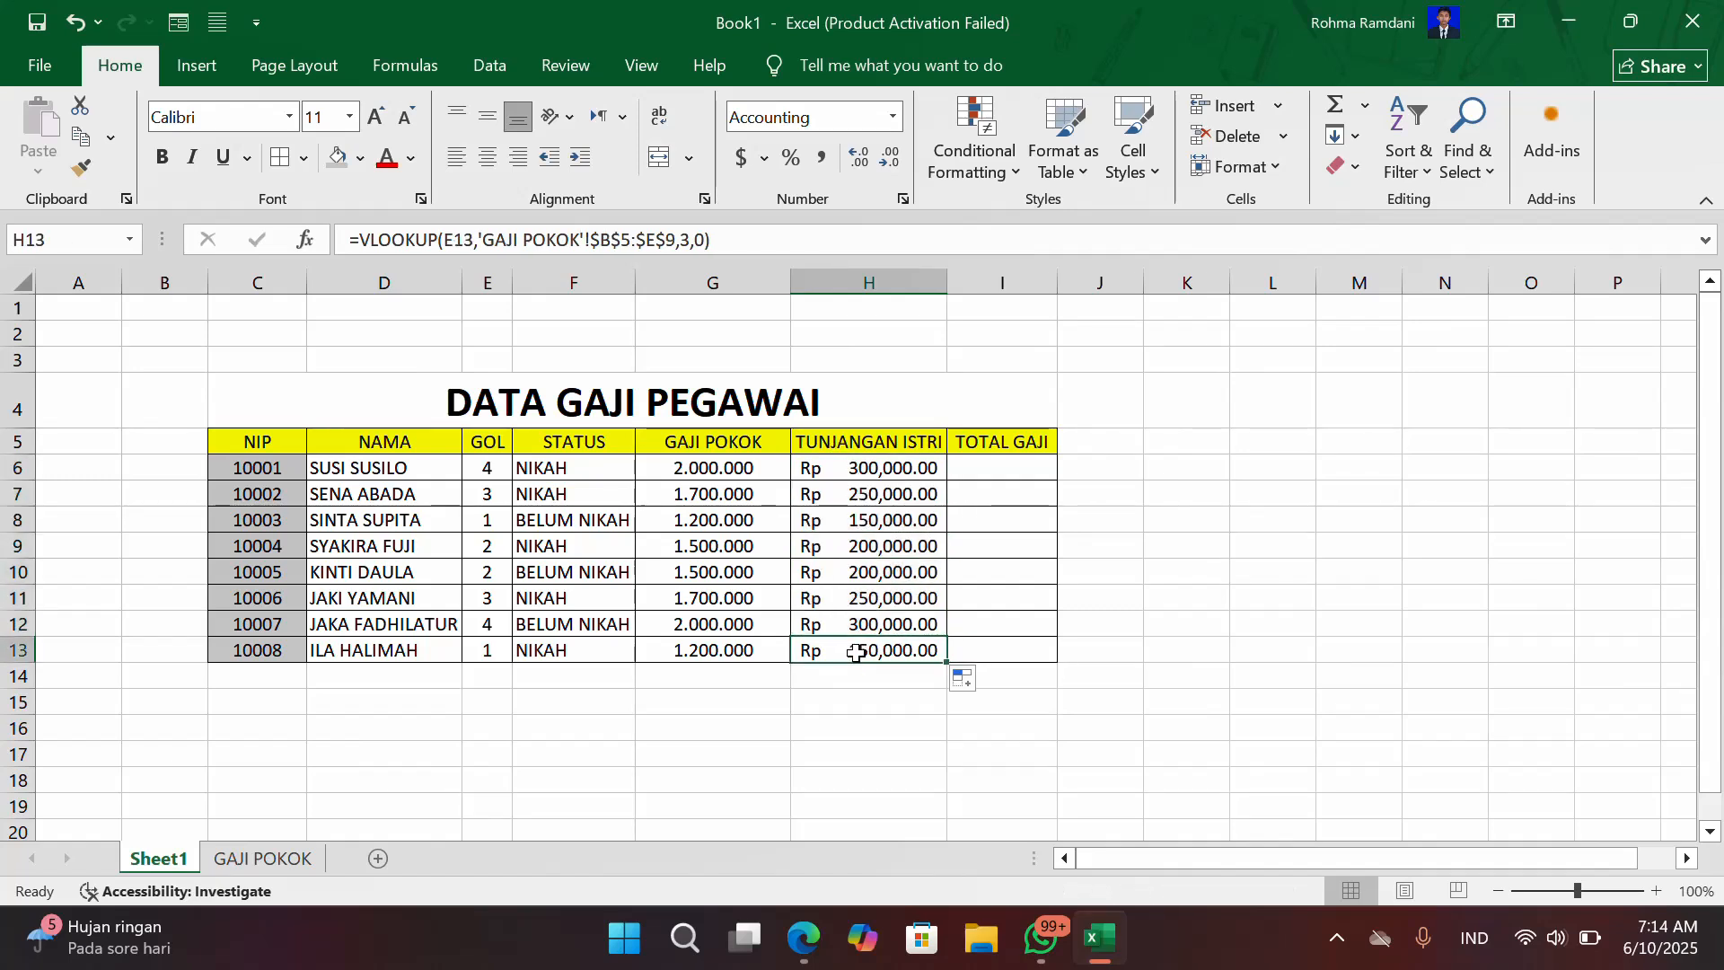
key(ctrl+z)
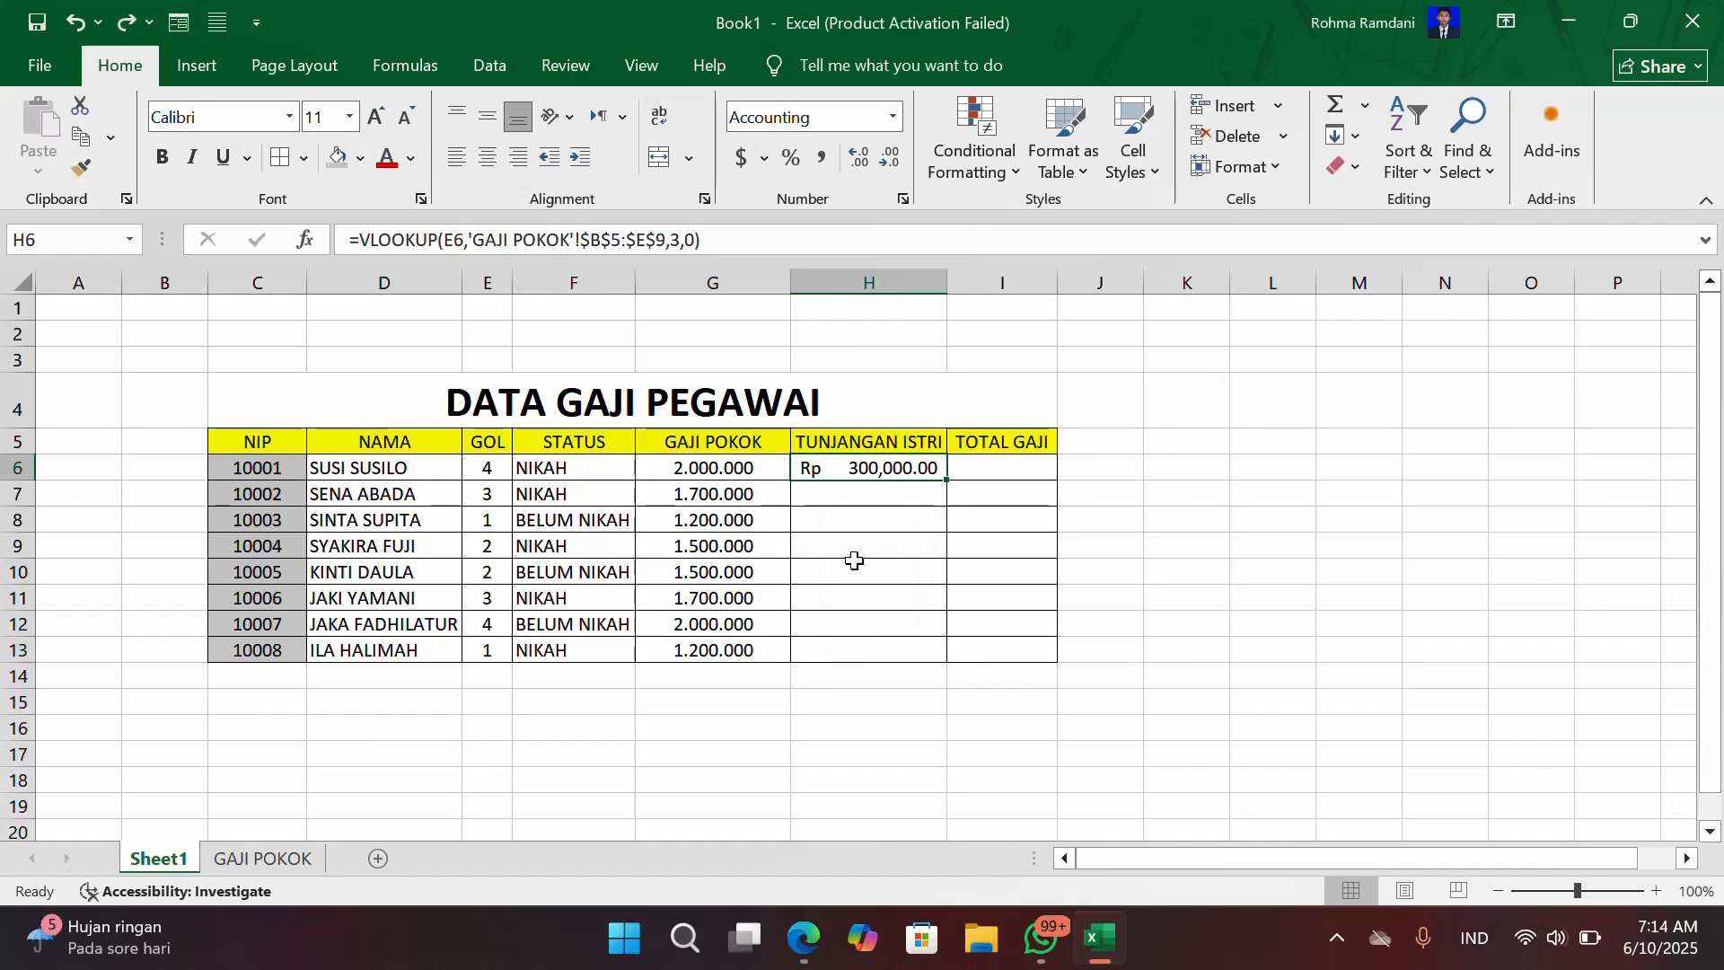
drag(854, 562, 855, 546)
Step: Edit the H6 formula to place an IF function before the VLOOKUP, with the logical test F6="NIKAH"
click(864, 467)
double_click(864, 467)
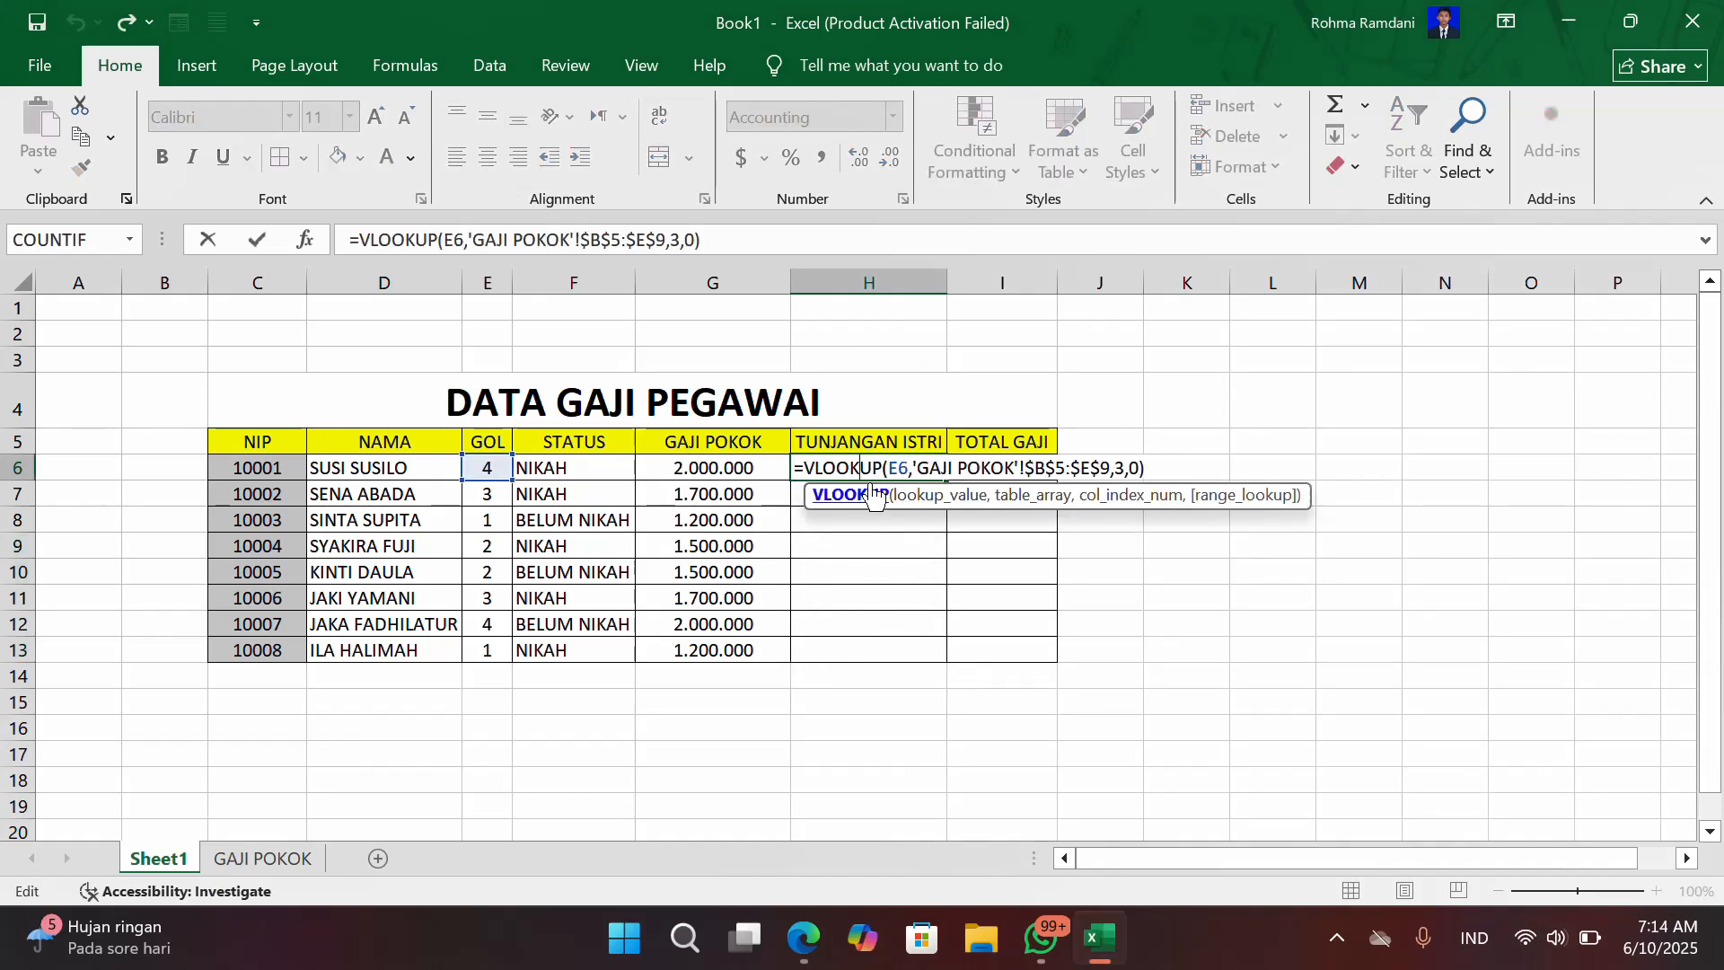
click(808, 465)
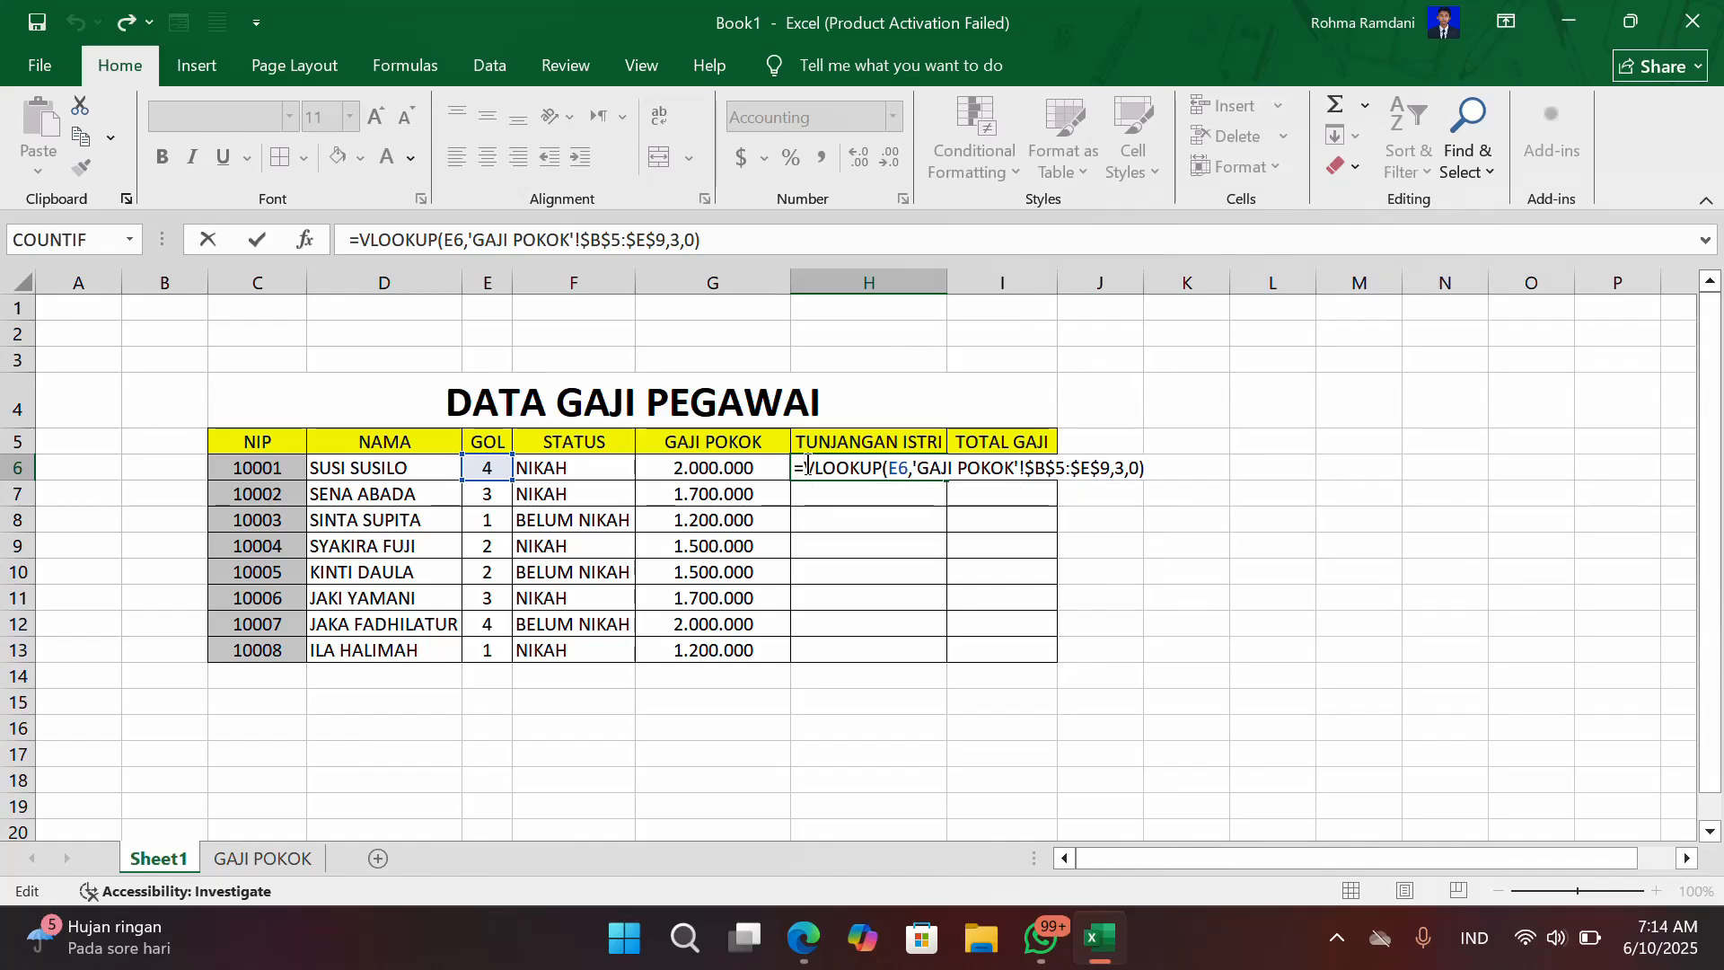
text(IF()
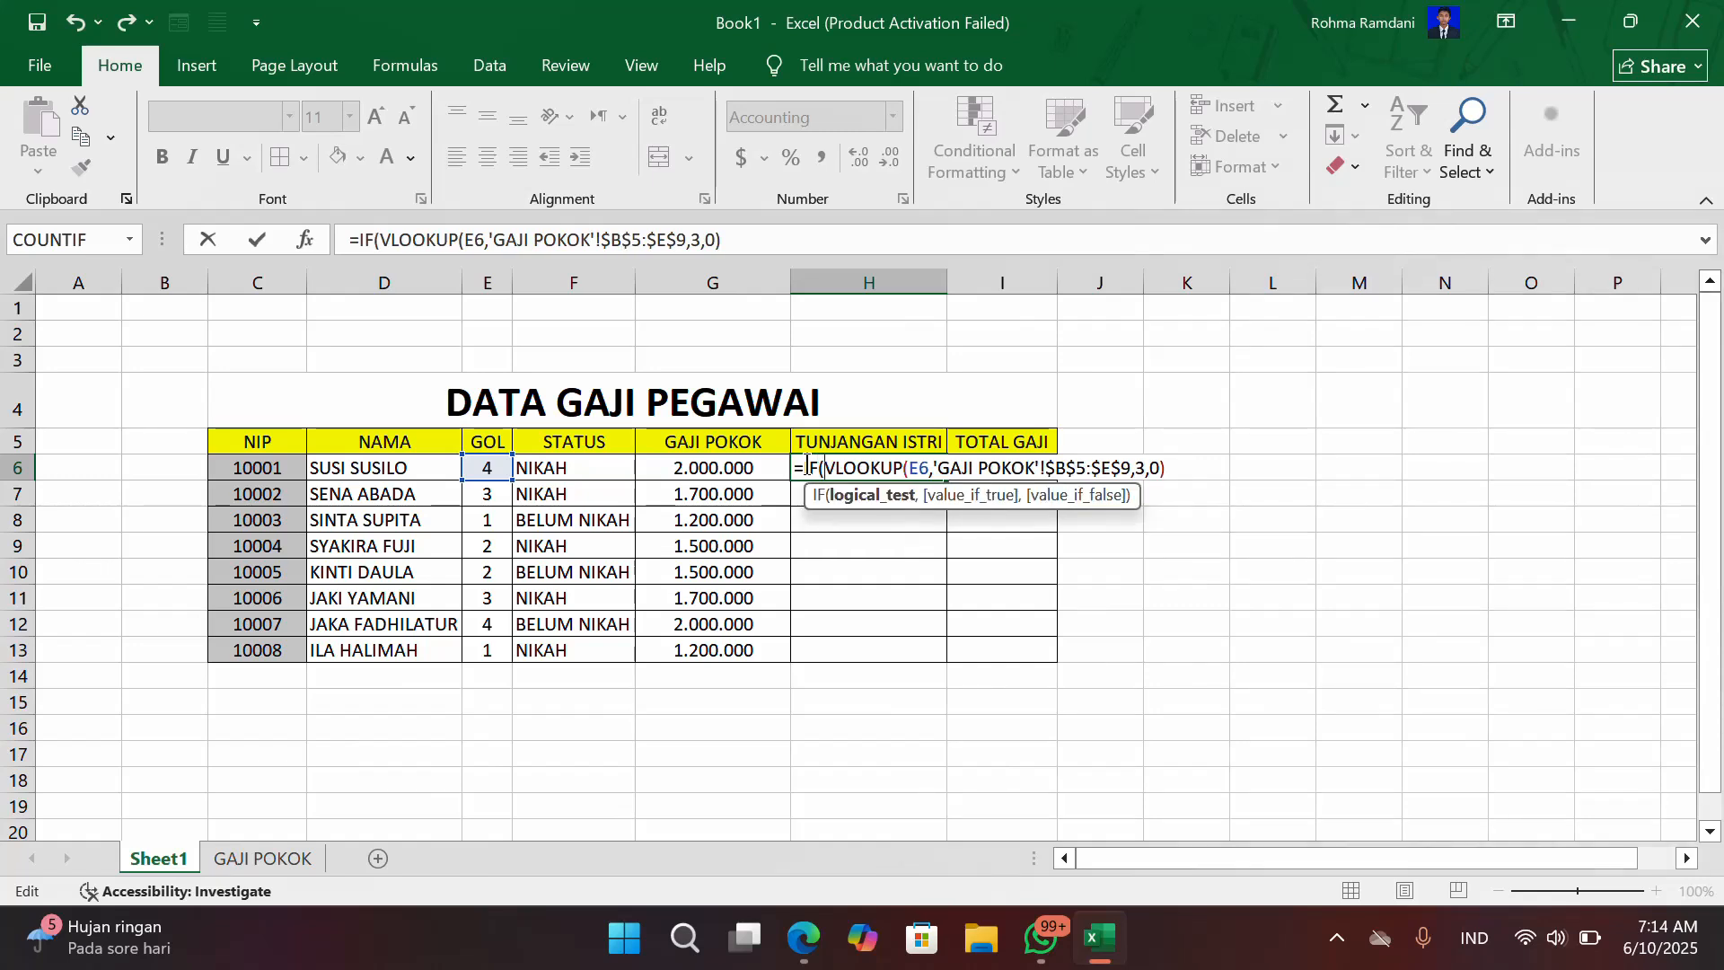
click(588, 467)
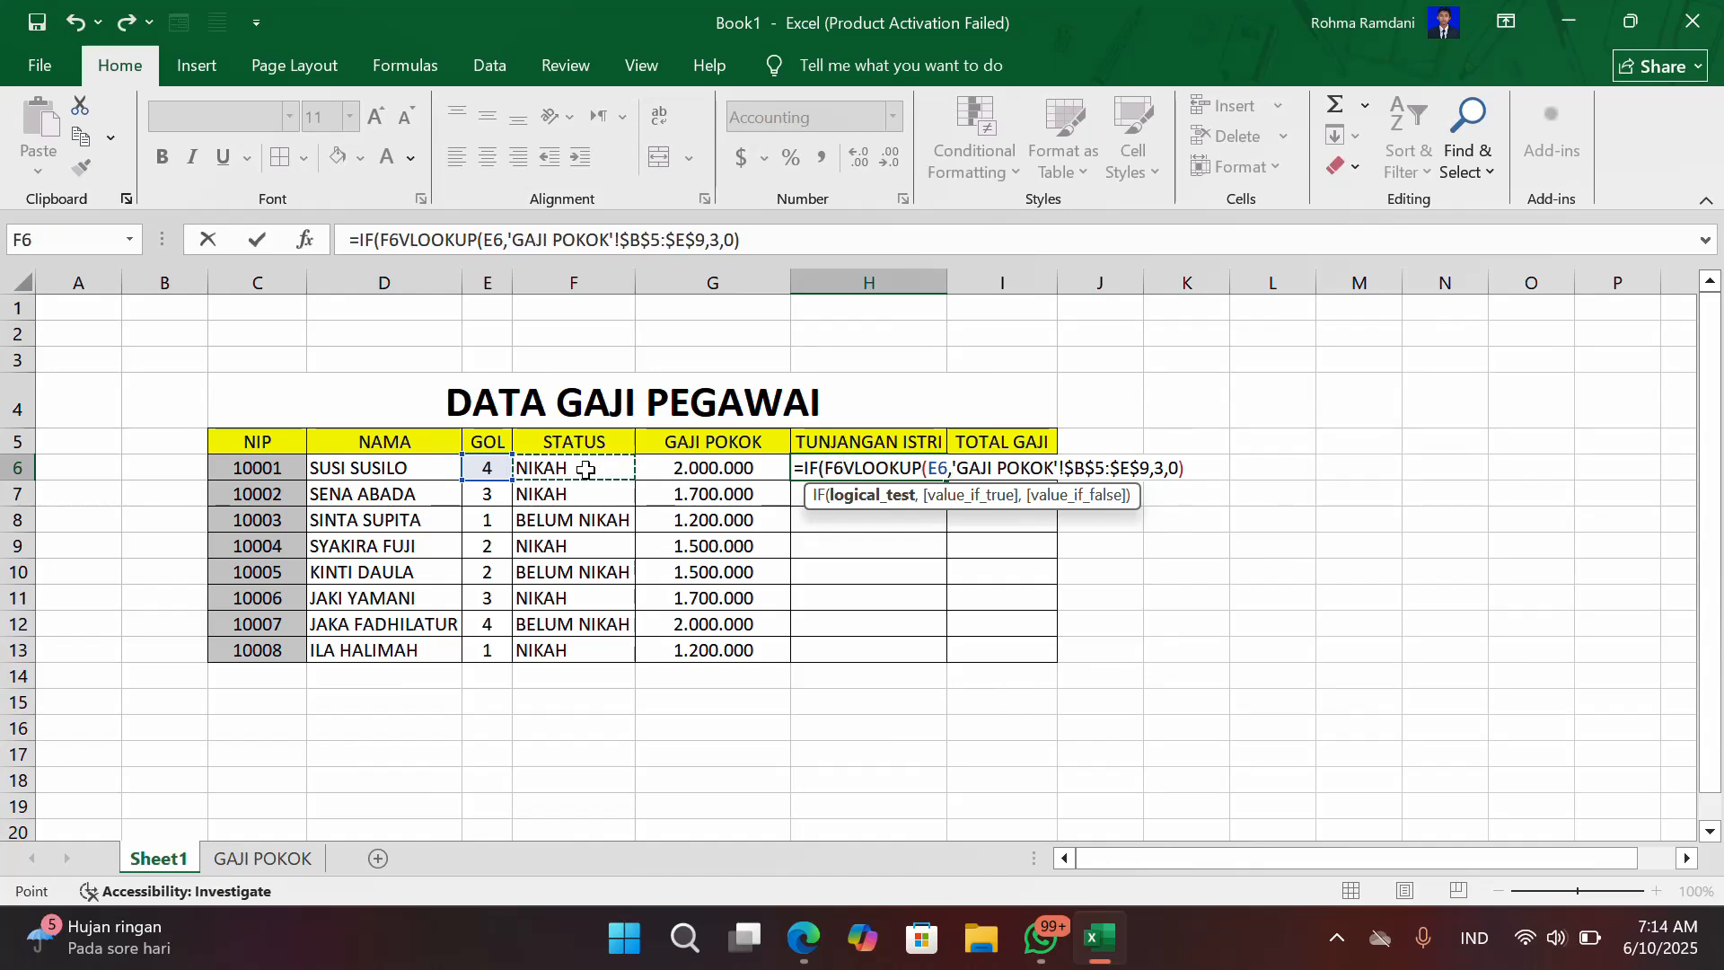
text(=)
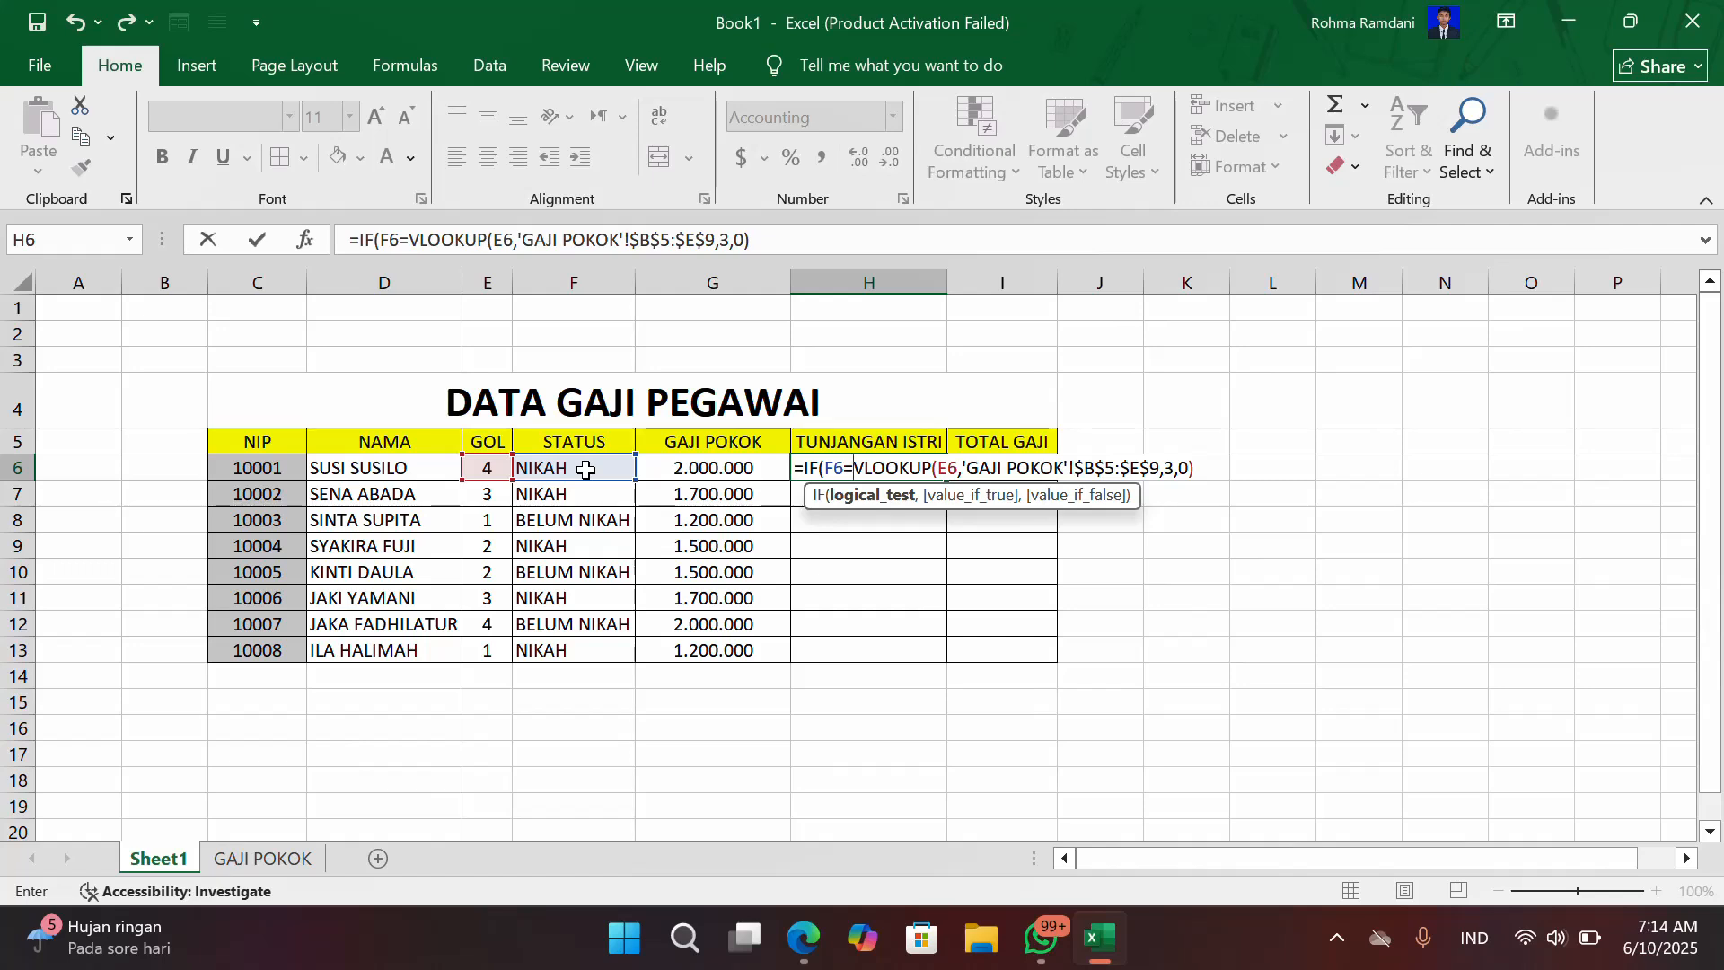
text(")
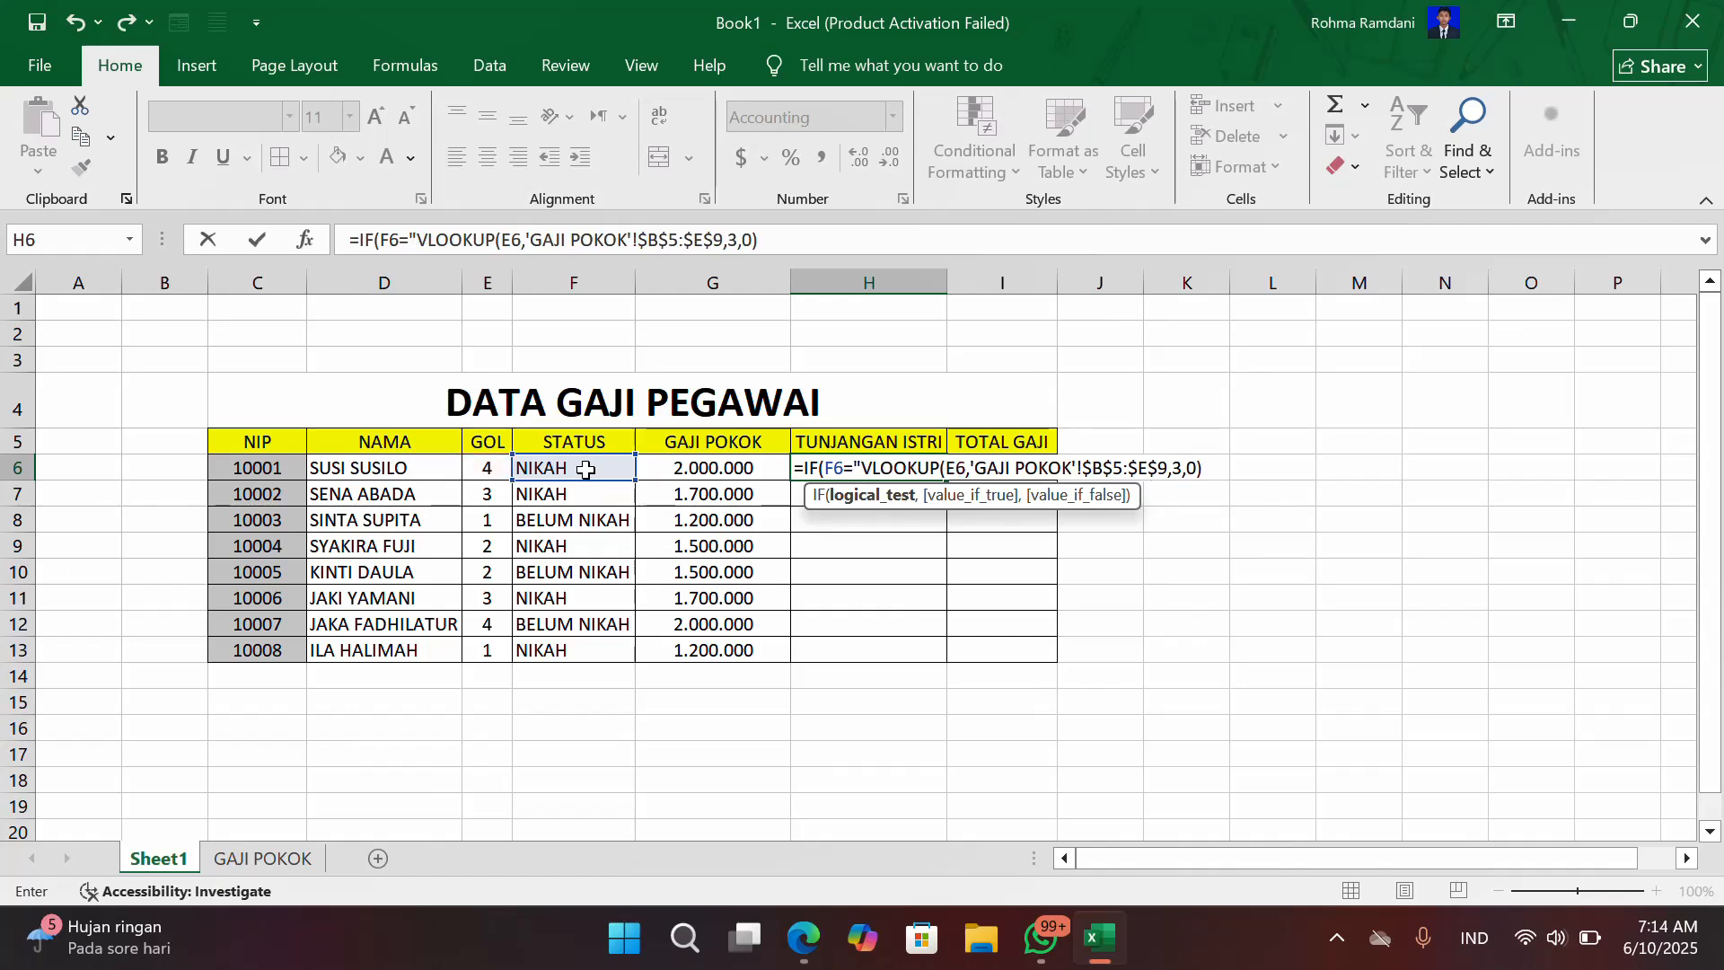
text(NIKAH")
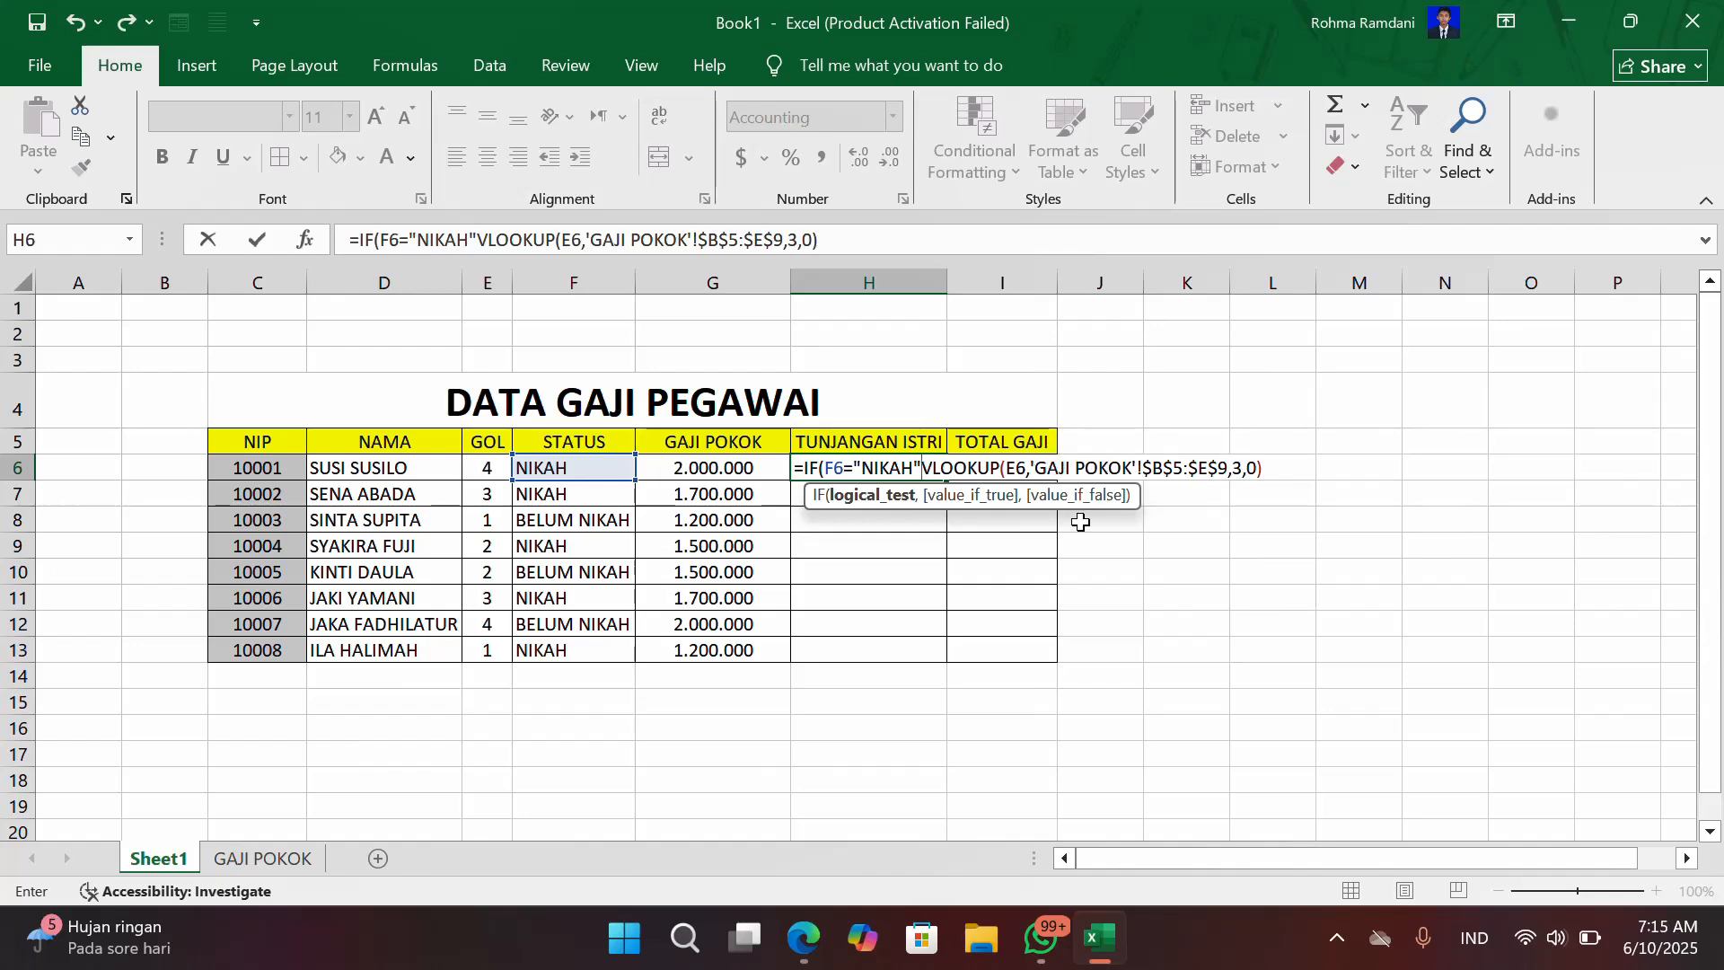
Step: Complete the IF in H6 with the VLOOKUP as the value if true and an empty string "" as the value if false
text(,)
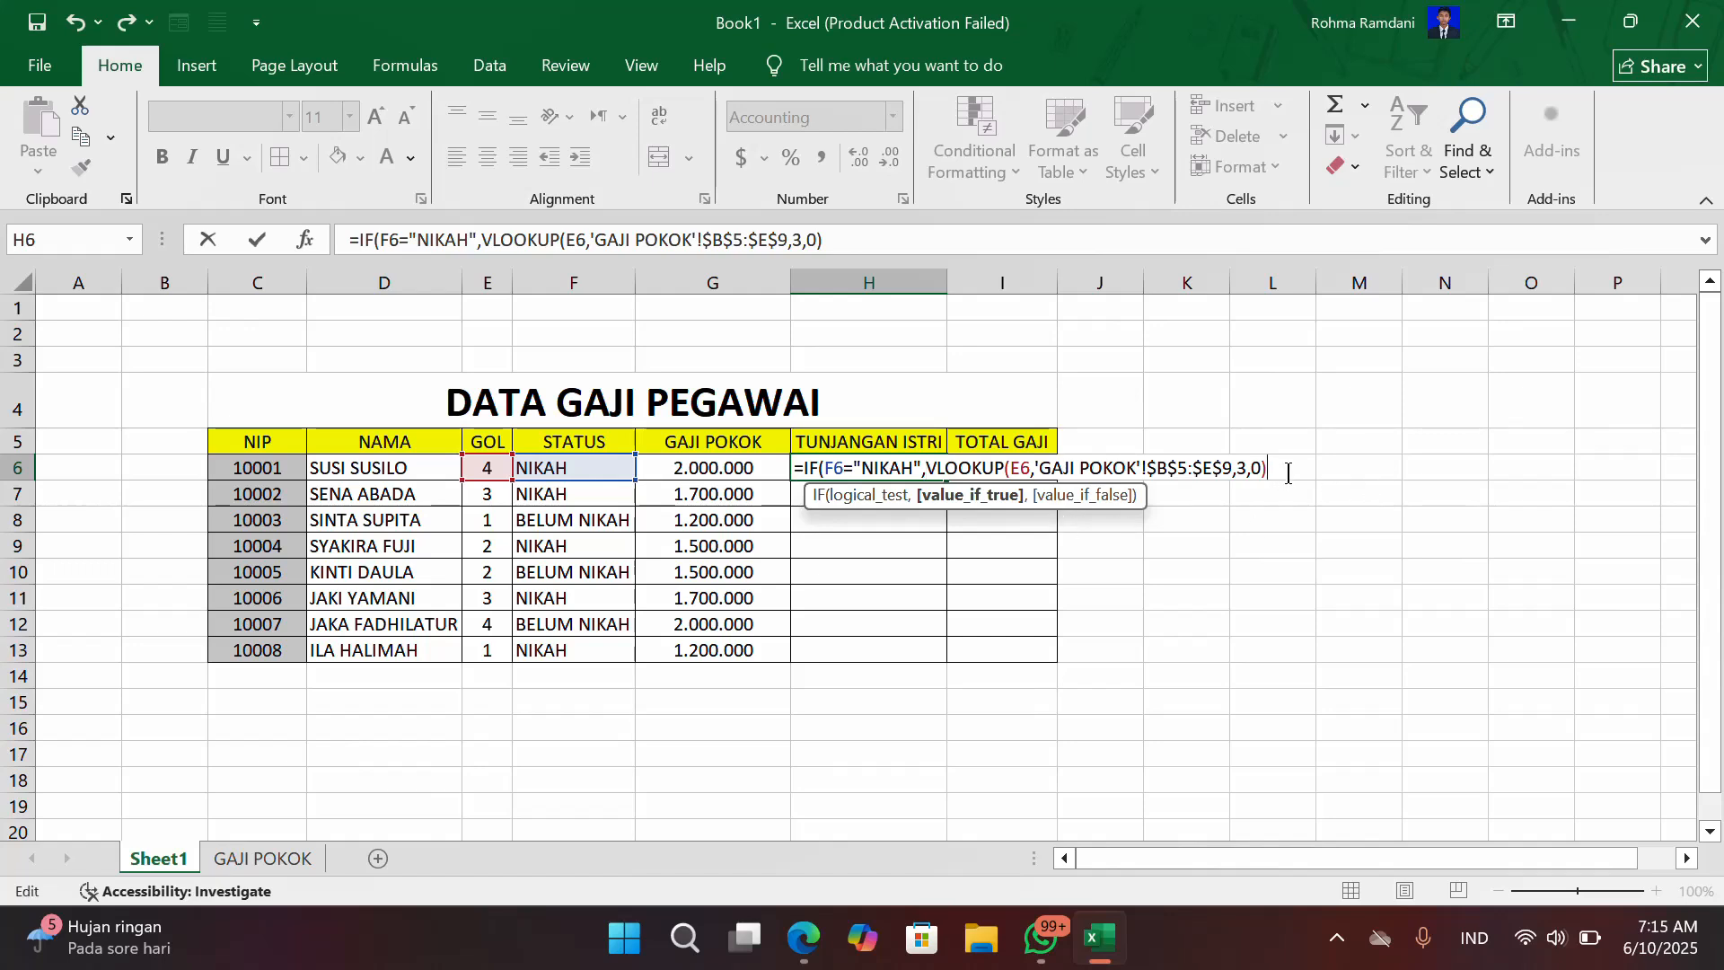
text(,)
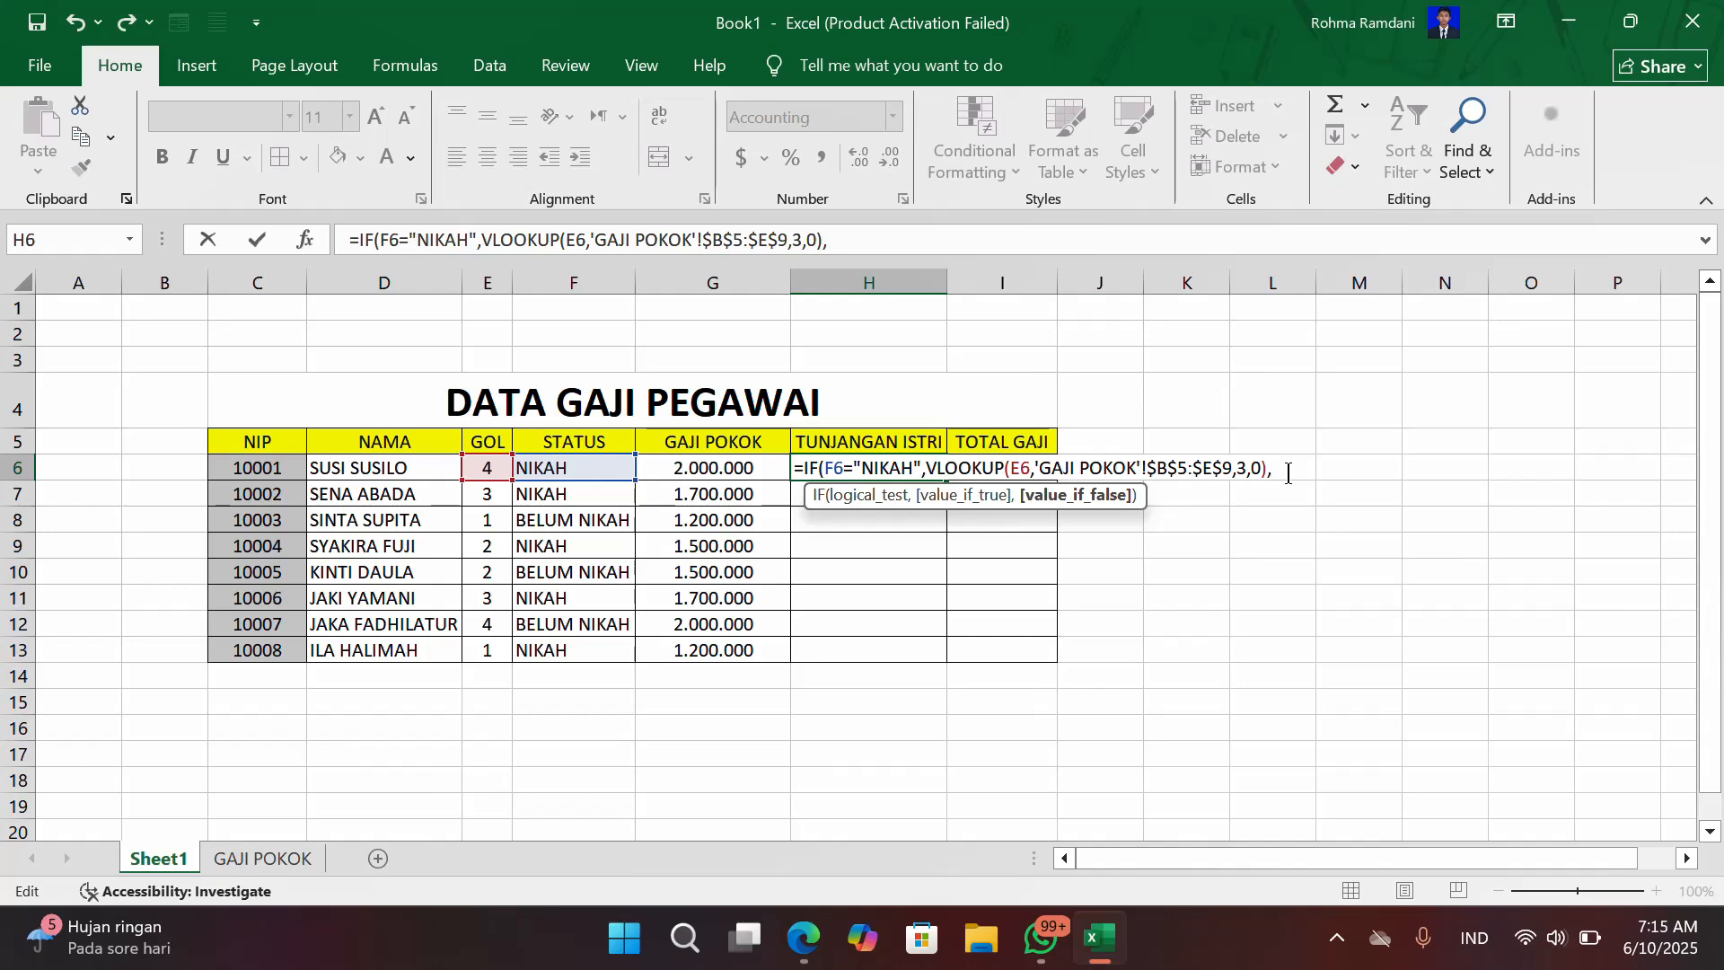
text(""))
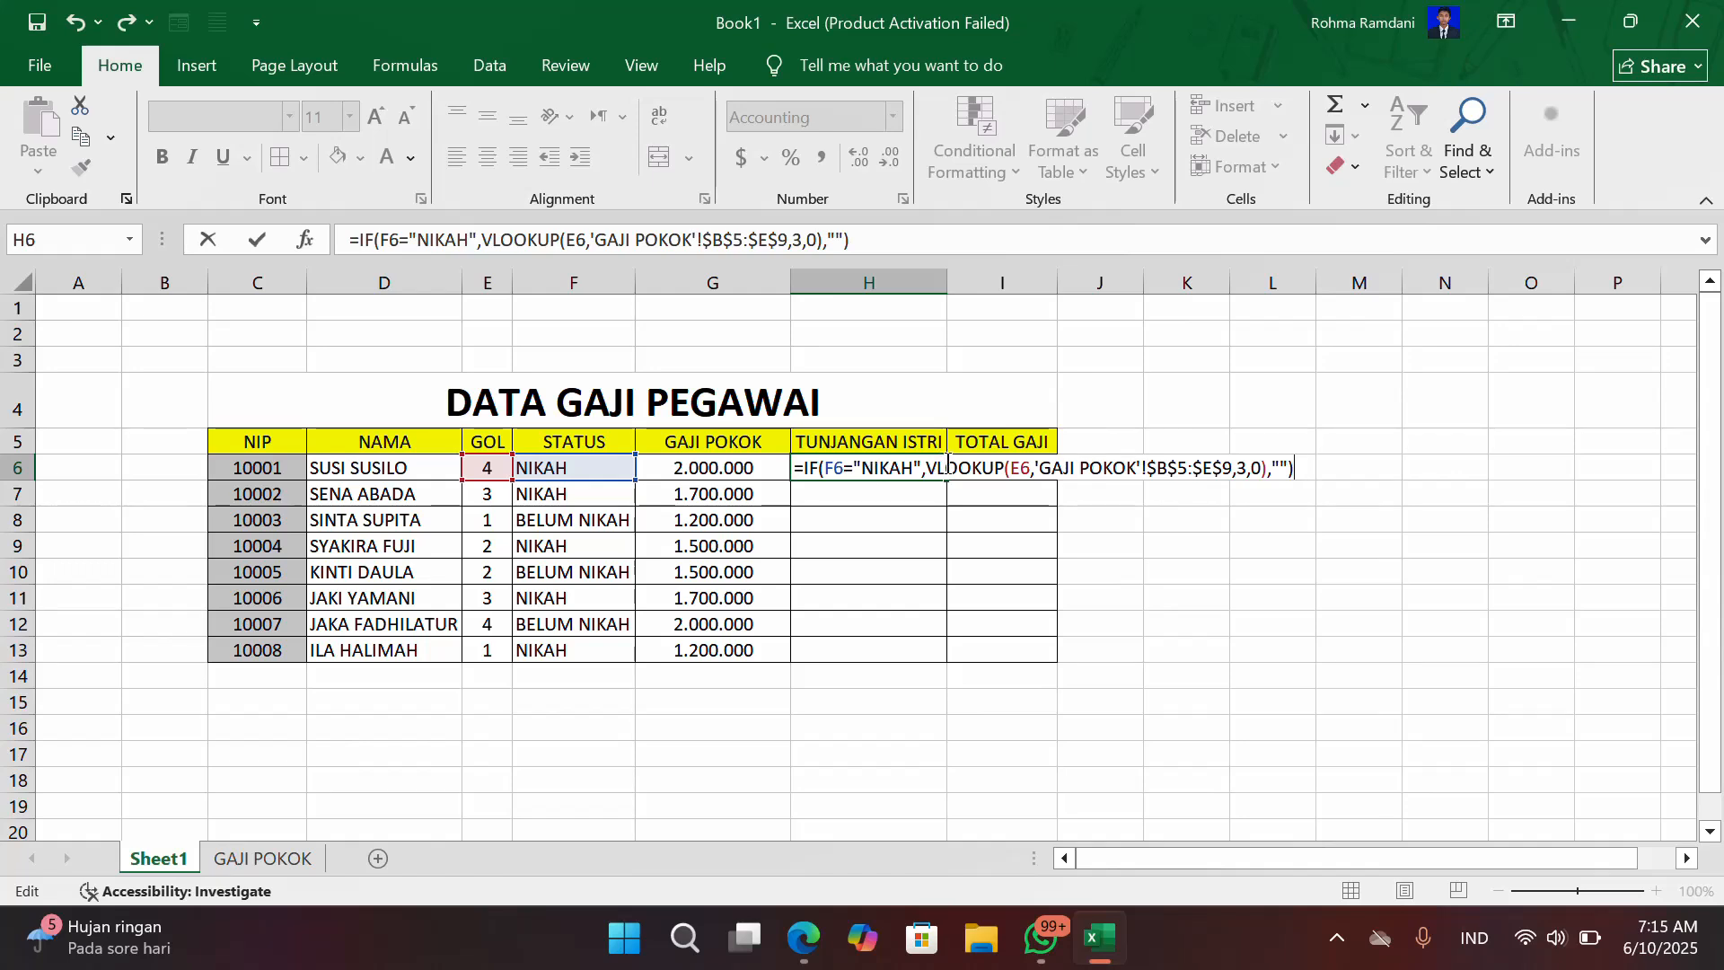
click(277, 857)
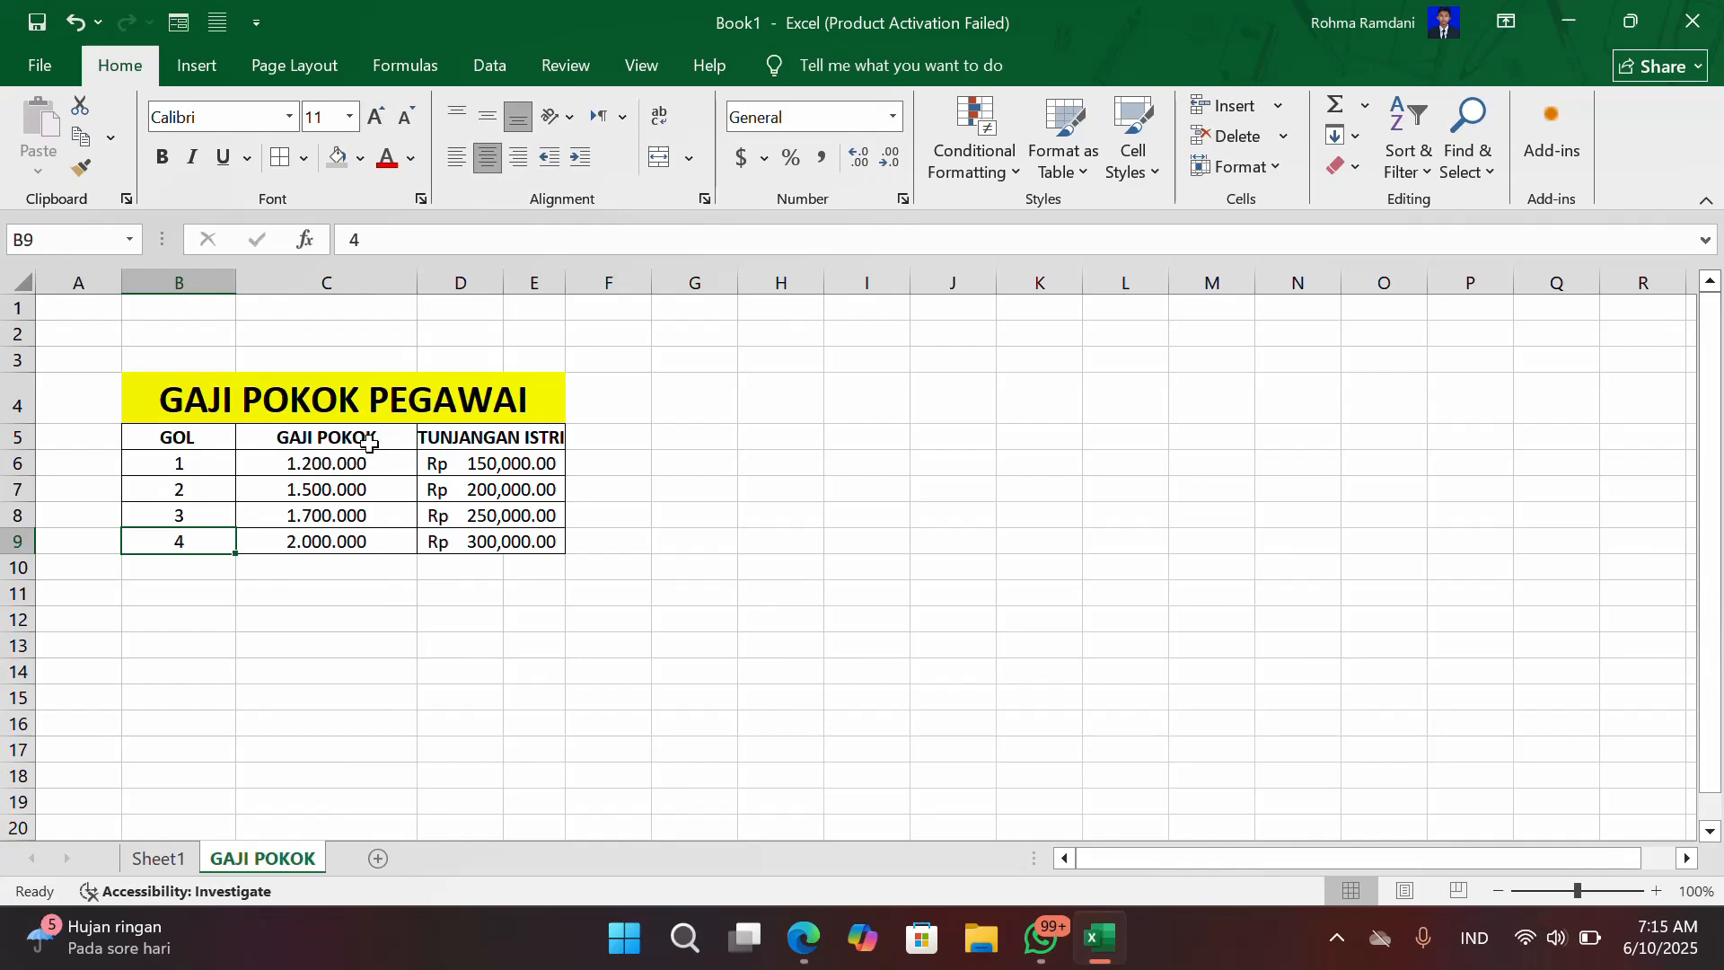
click(159, 858)
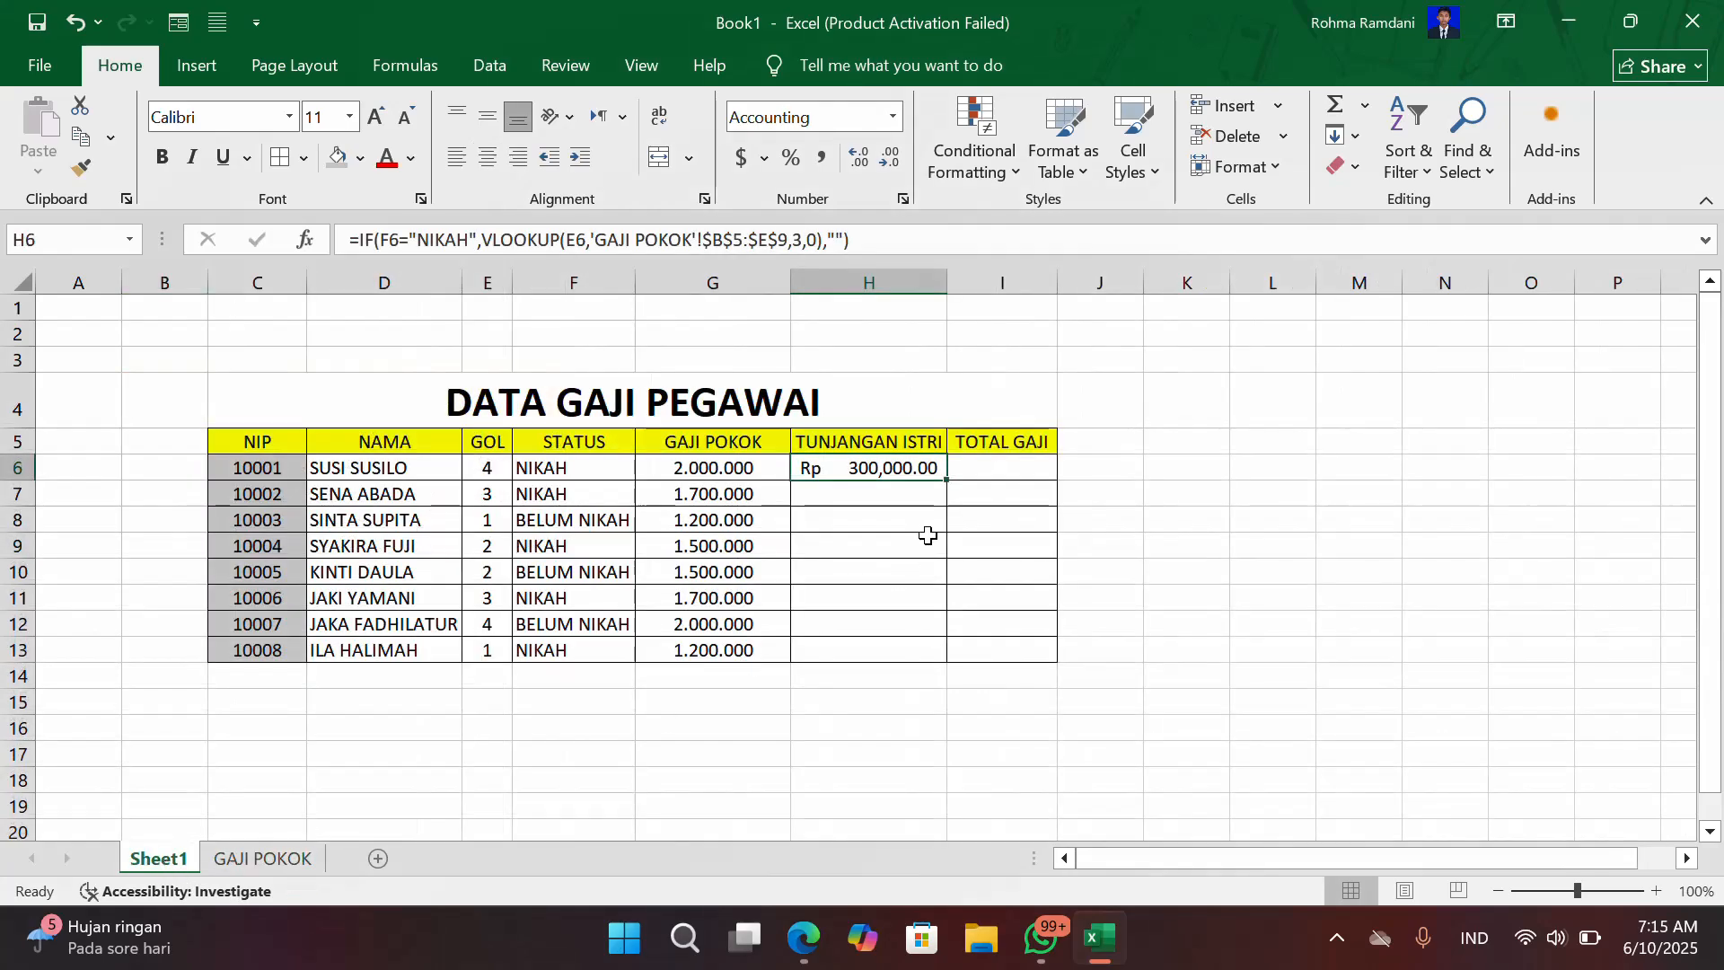
Step: Review the IF formula in H6 and fill it down the TUNJANGAN ISTRI column through H13
double_click(867, 462)
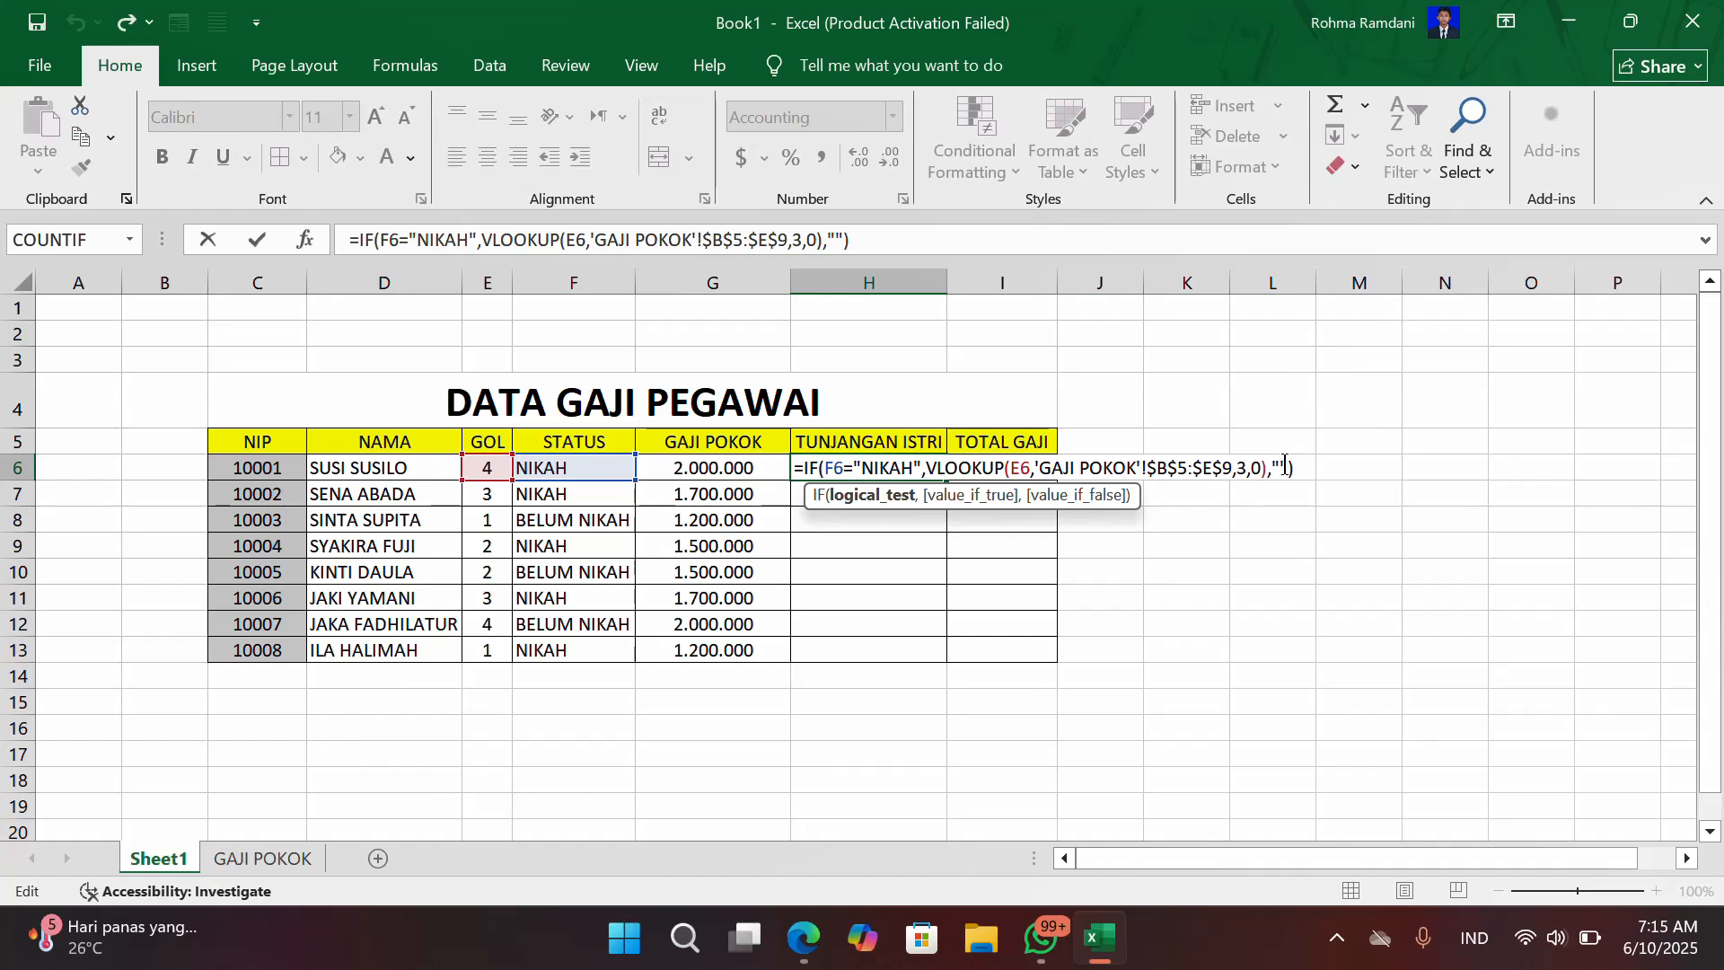
key(Return)
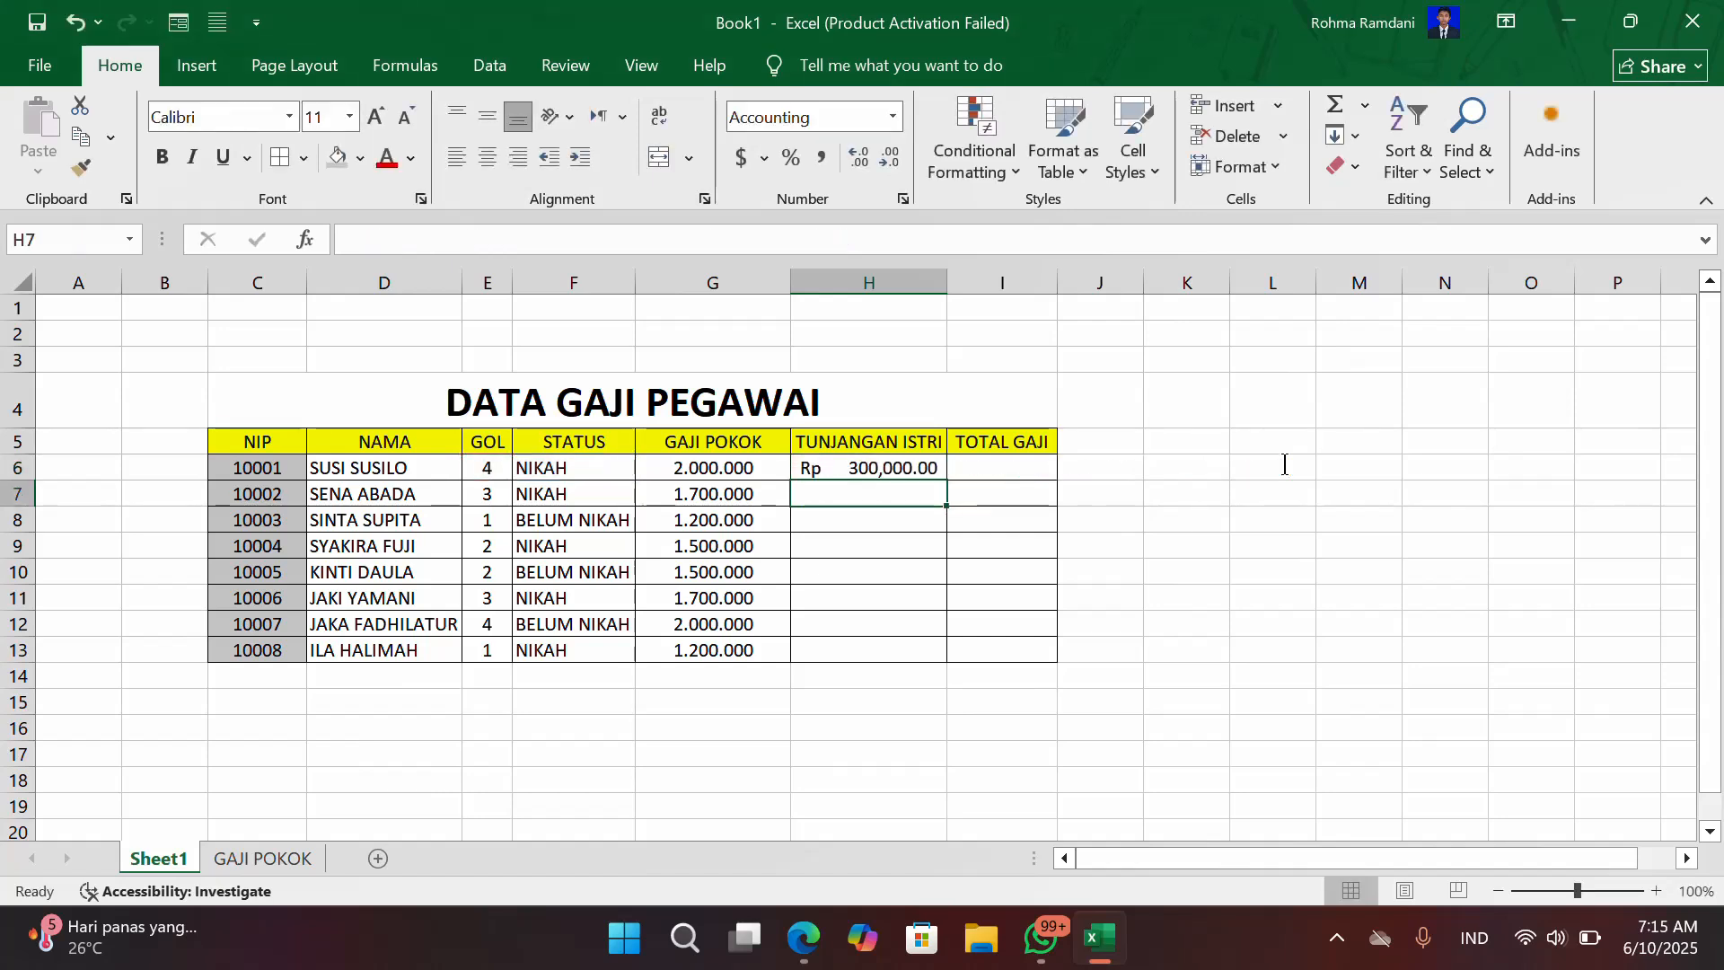
click(923, 470)
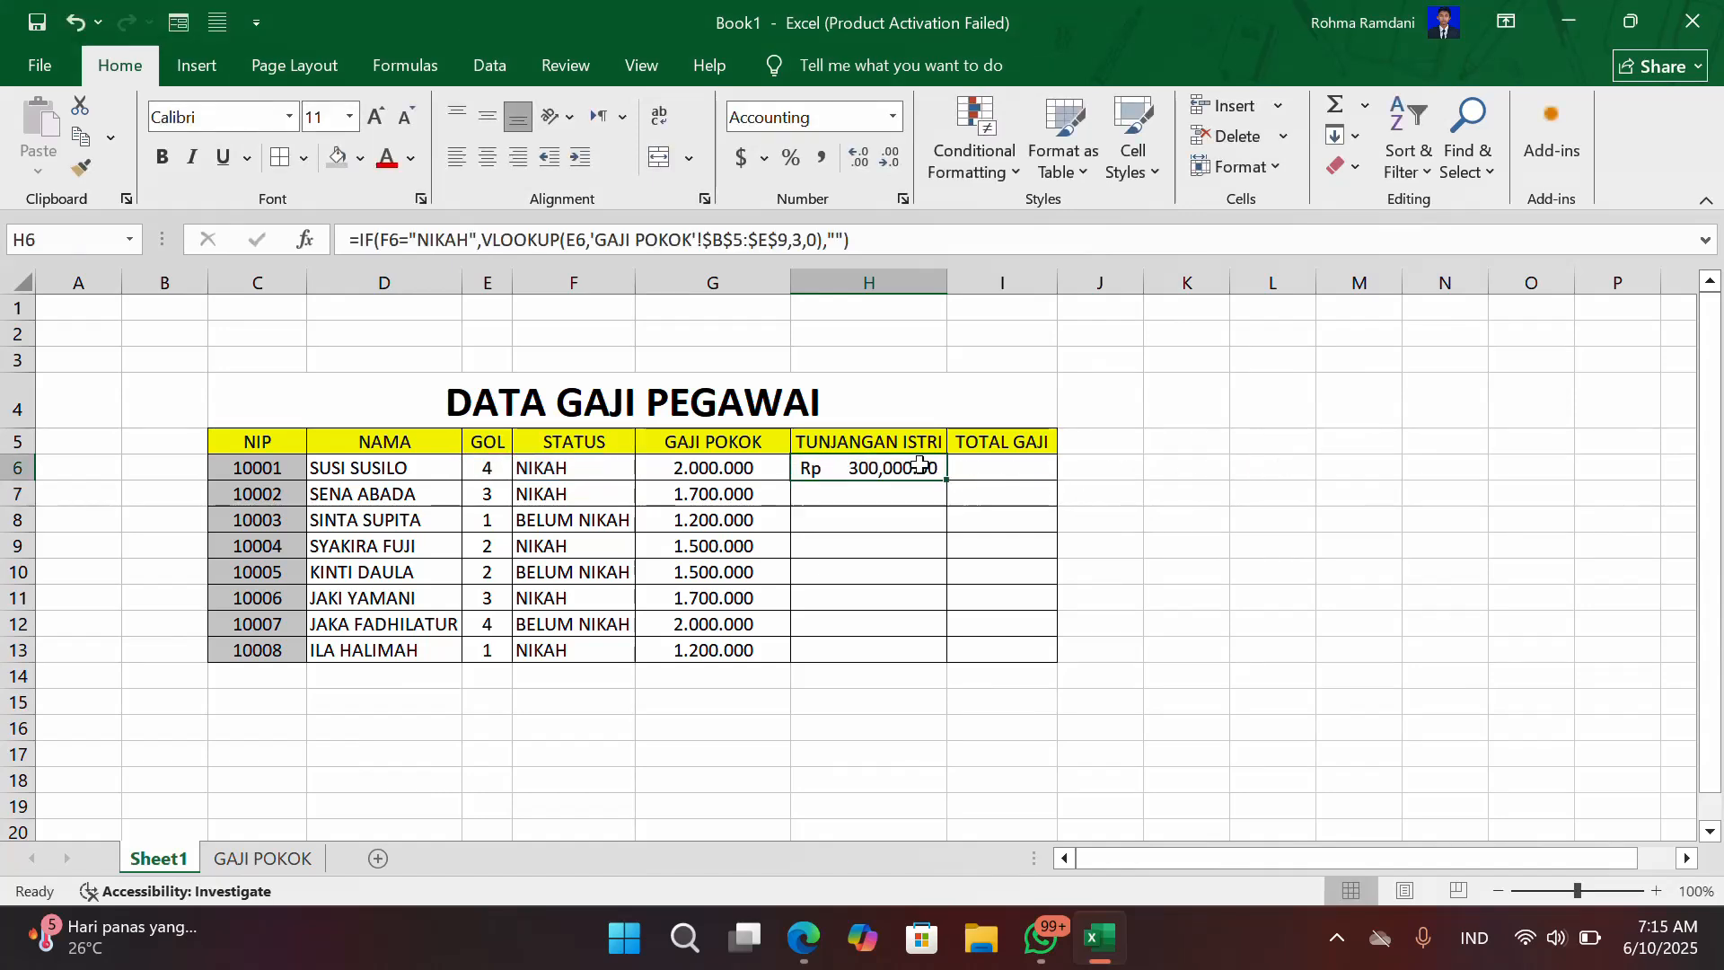
drag(946, 483, 931, 654)
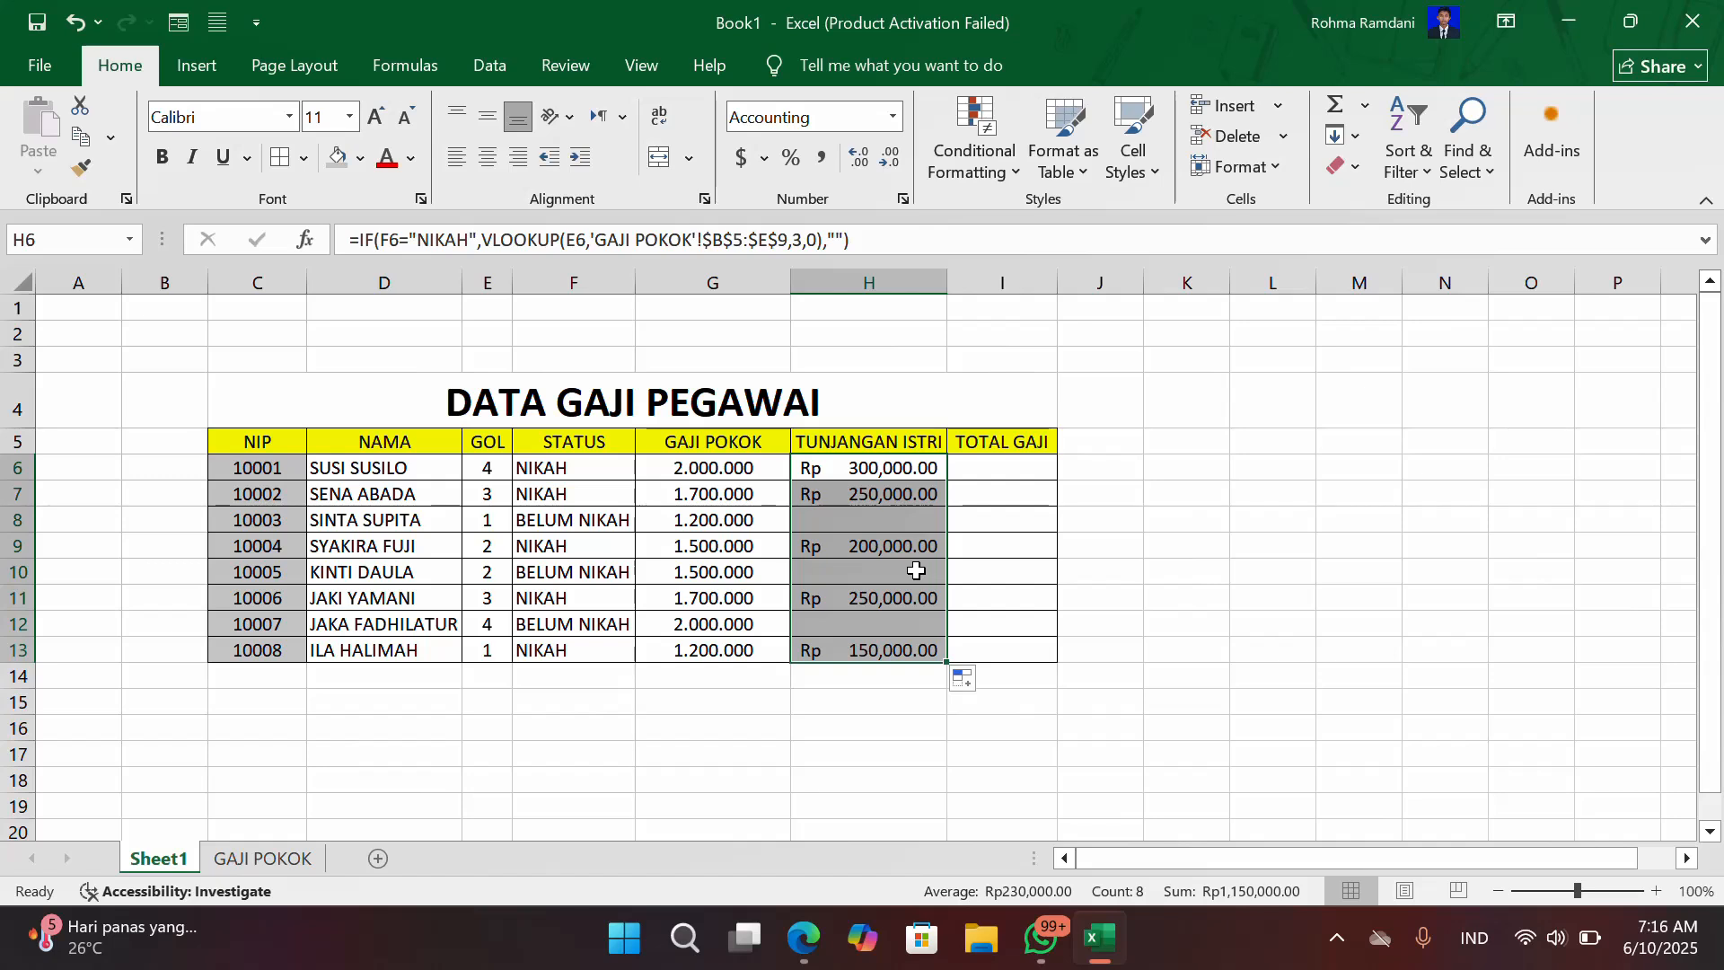
Step: Examine the filled TUNJANGAN ISTRI formulas in H6, H7, H8 and H11 against the STATUS column
click(875, 466)
click(874, 511)
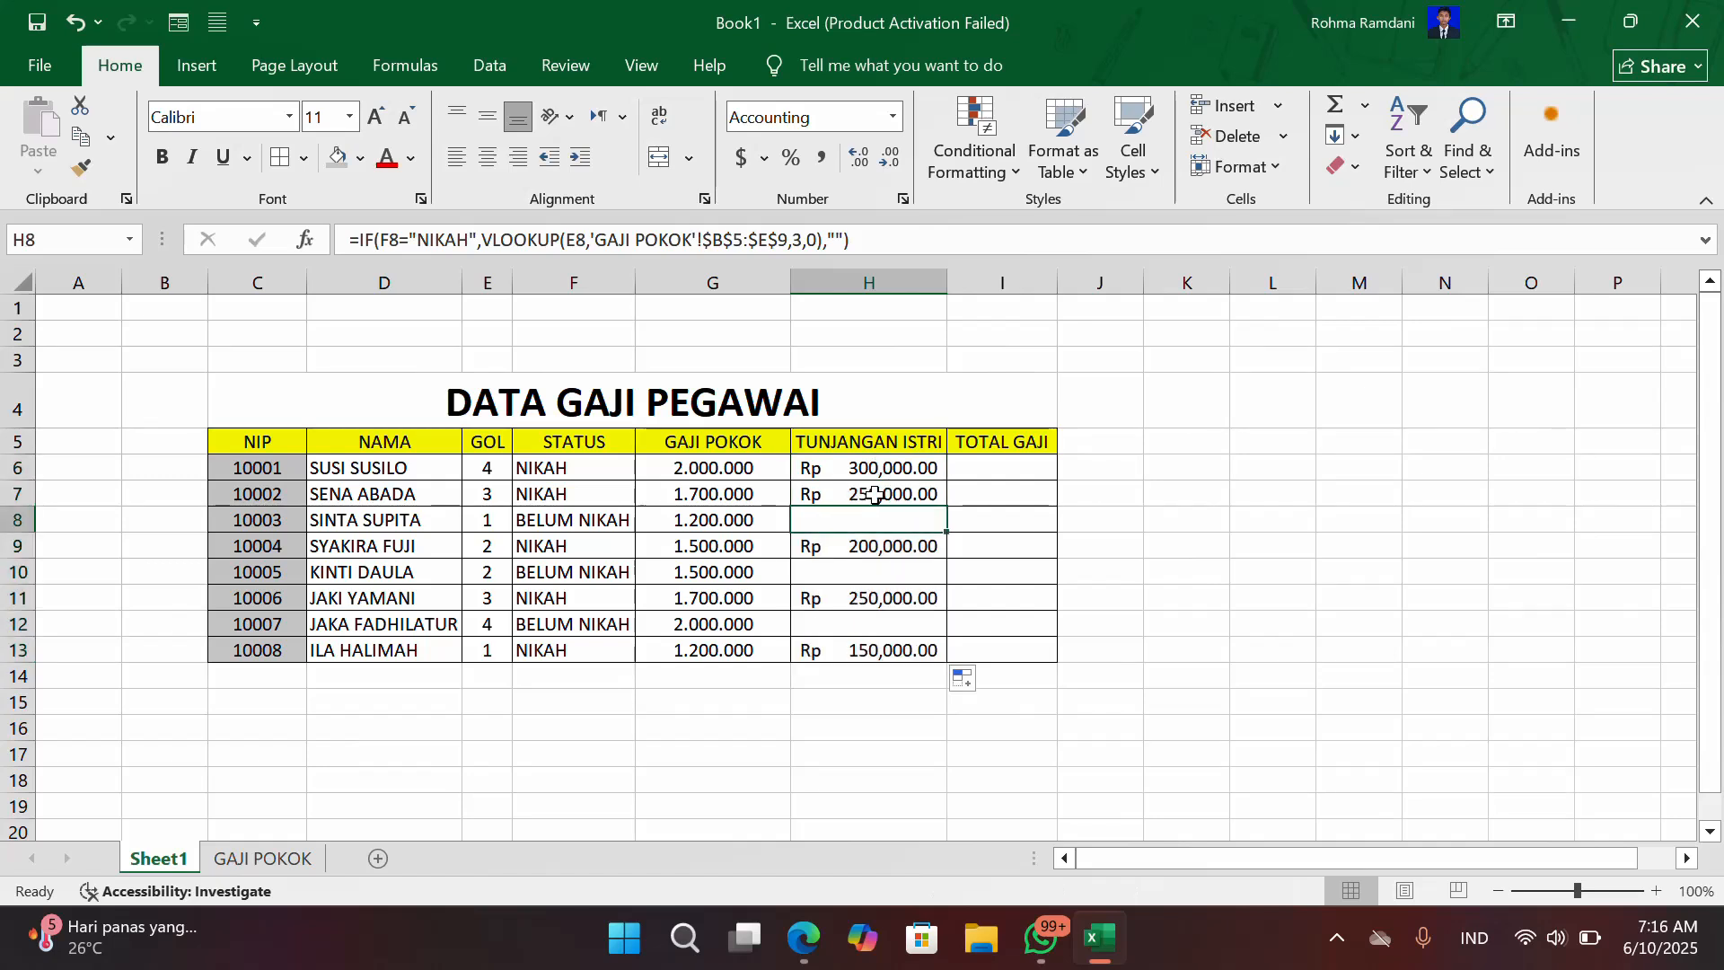
click(880, 493)
click(885, 467)
click(883, 510)
click(880, 493)
double_click(880, 467)
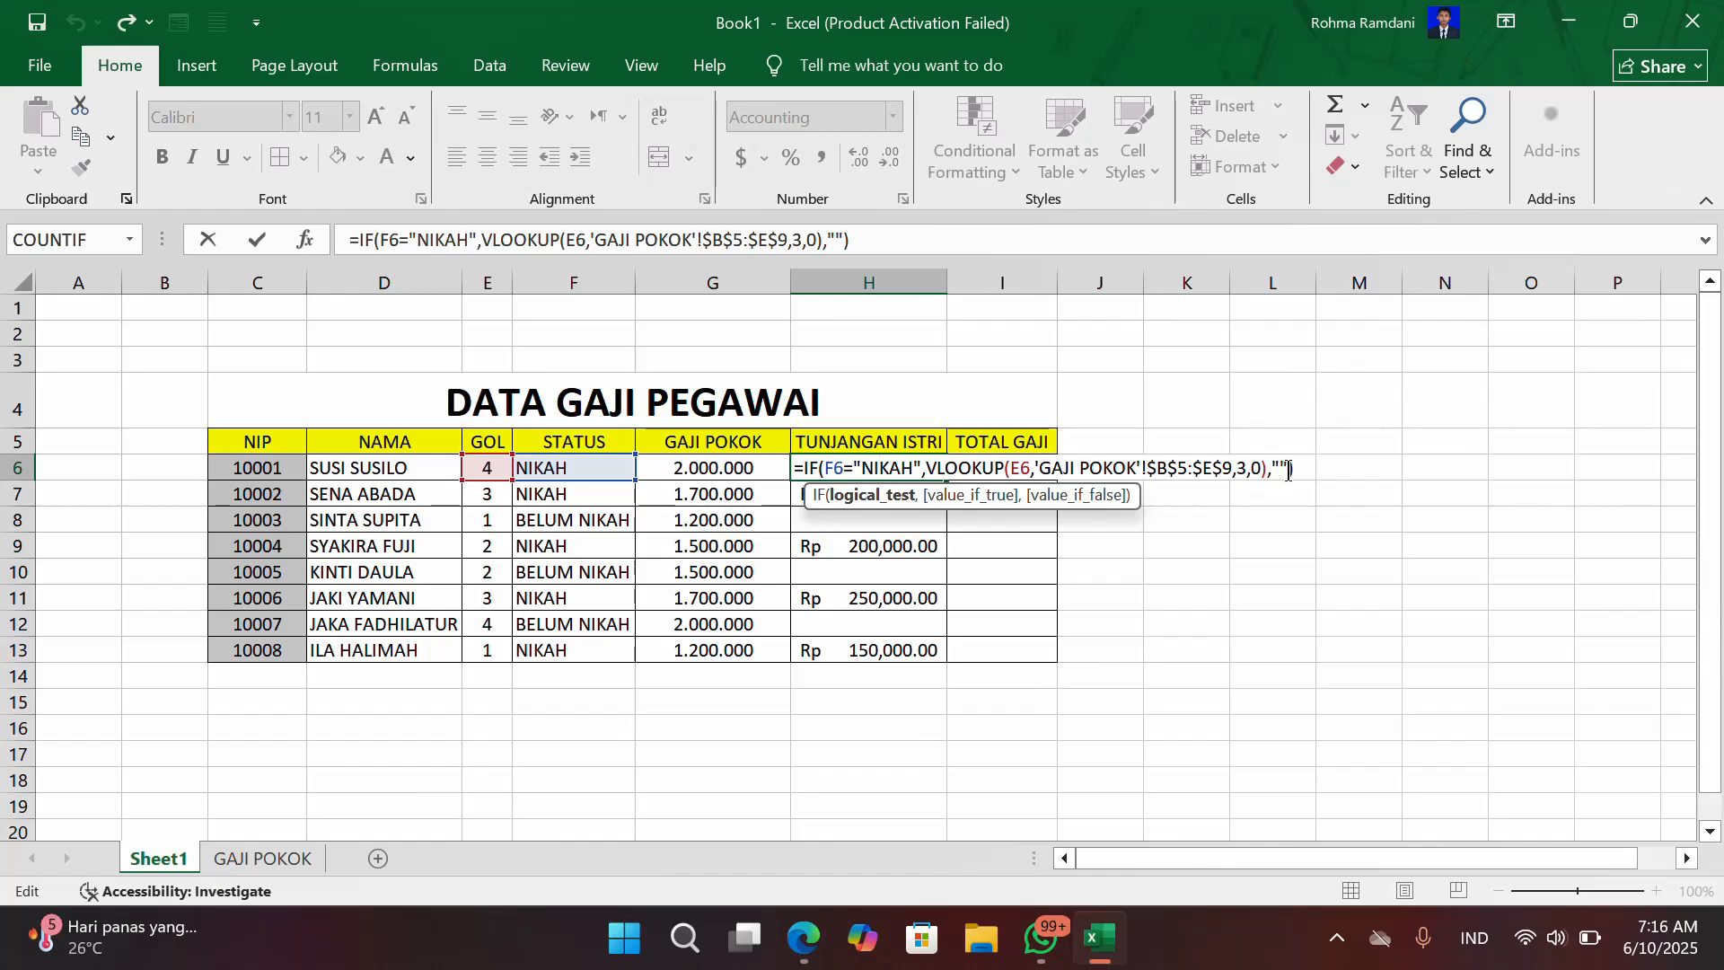
click(880, 588)
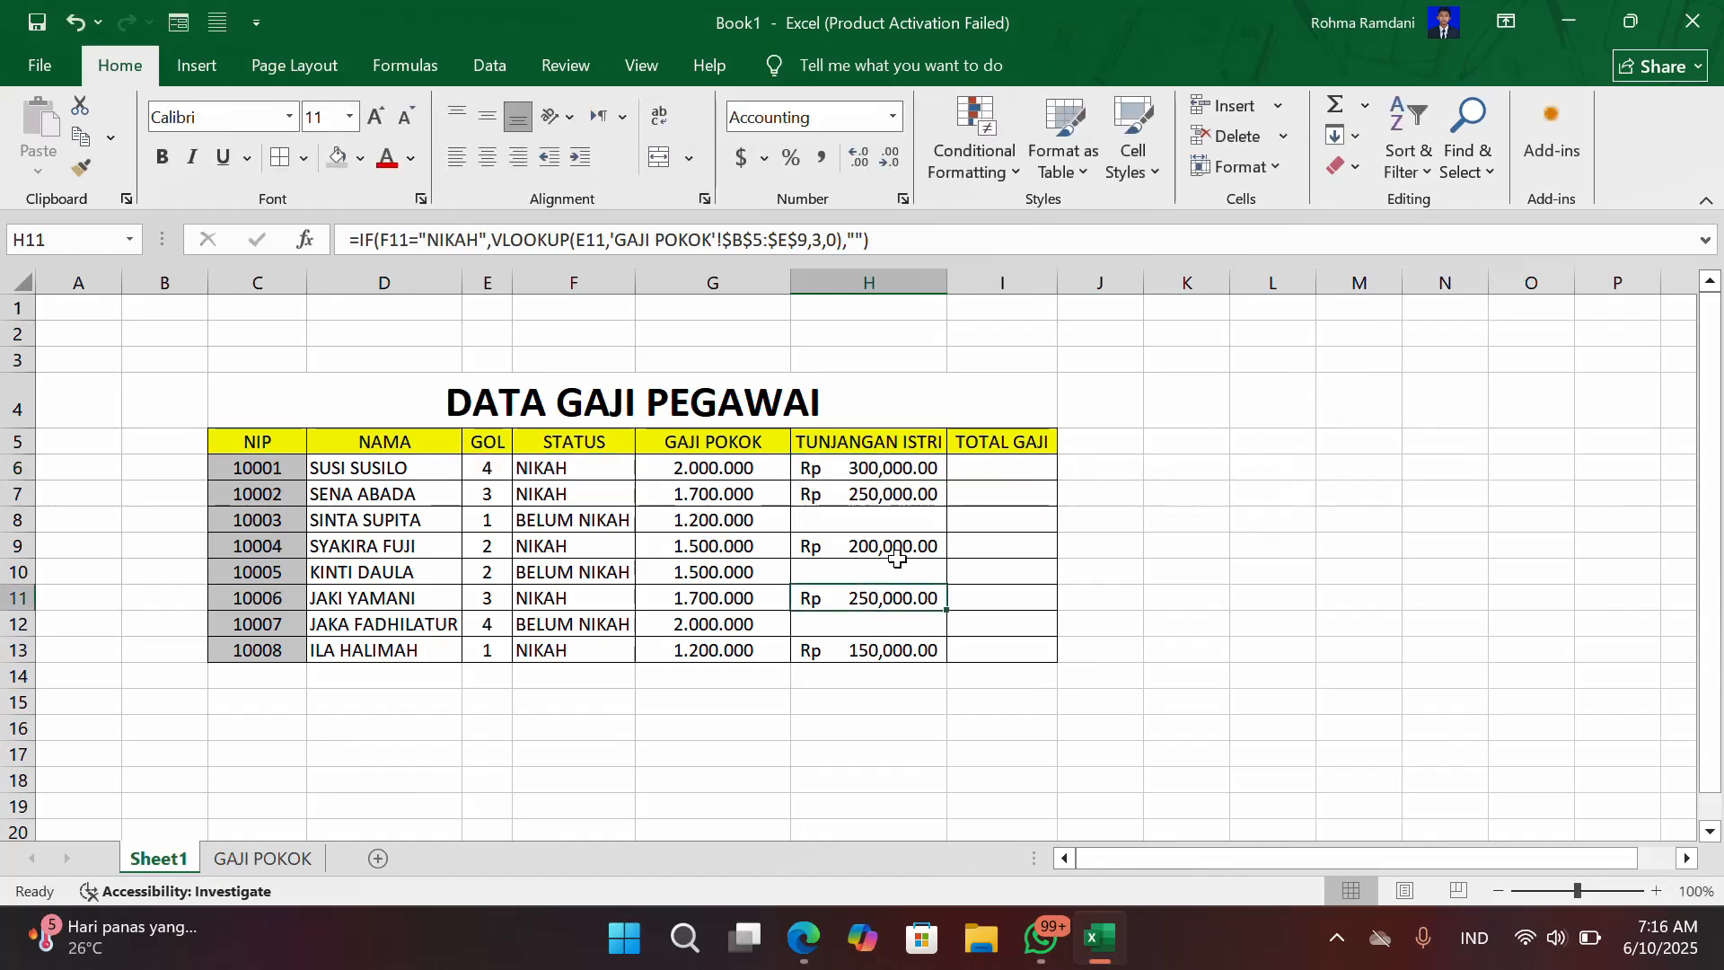
click(910, 497)
click(907, 468)
Step: Try to total GAJI POKOK and TUNJANGAN ISTRI in I6 with =SUM(G6:H6), and clear the cell again
click(991, 463)
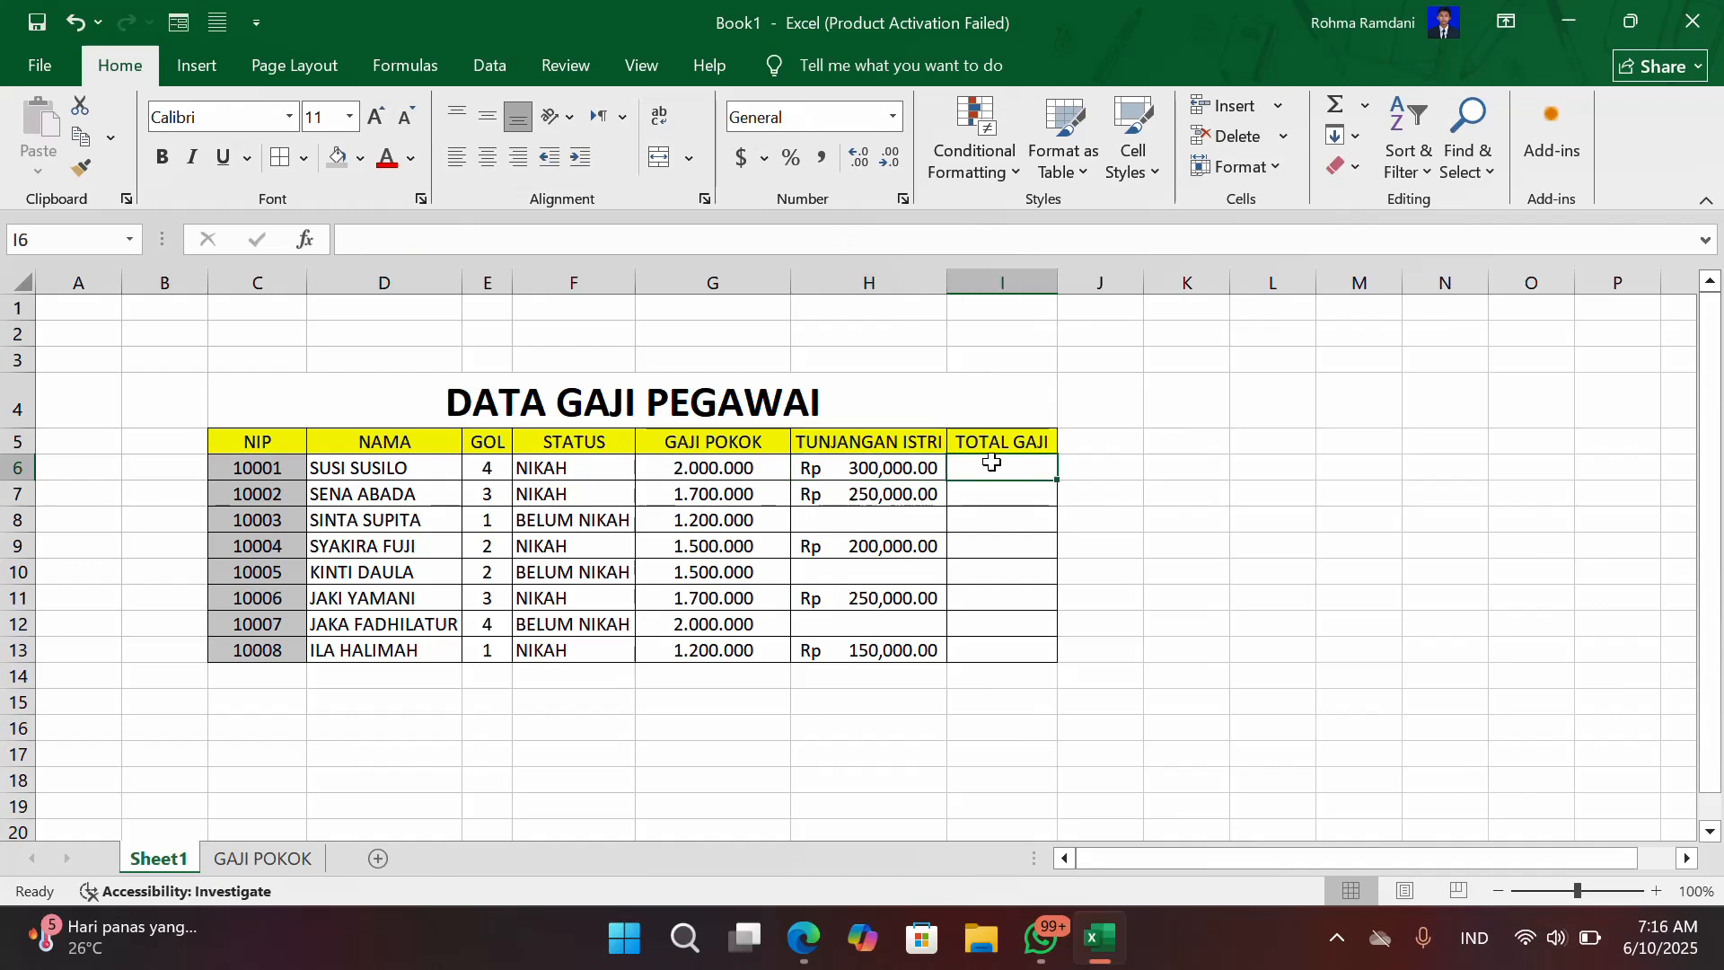
text(=SUM)
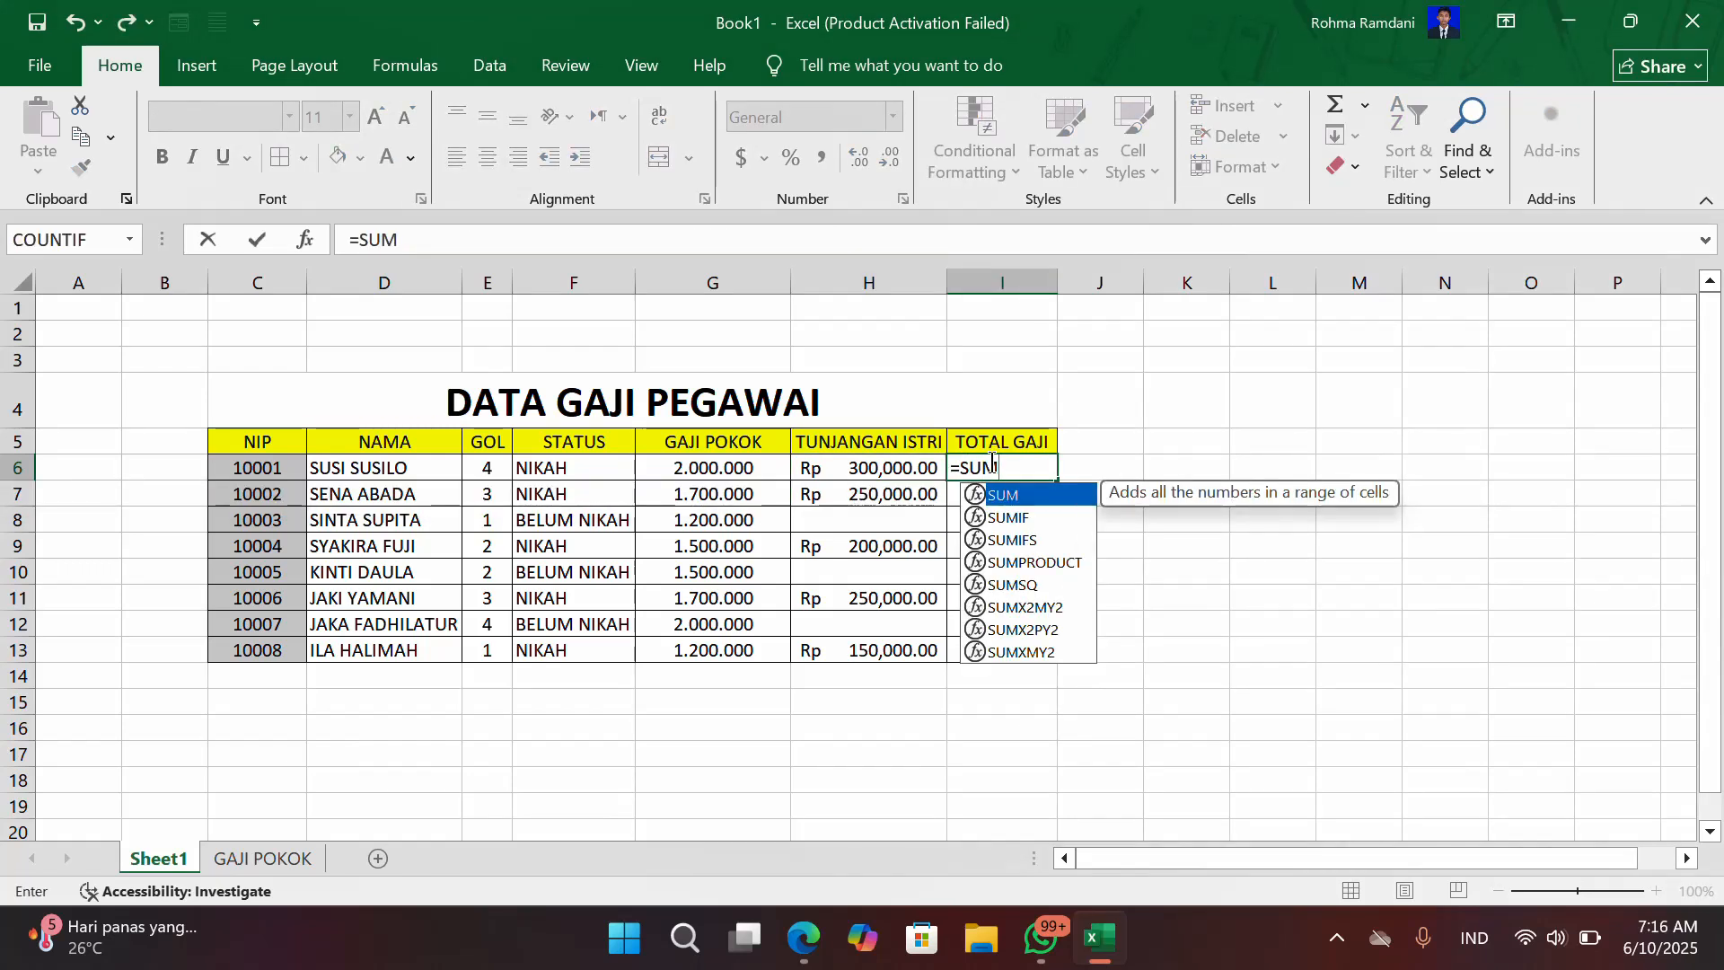
text(()
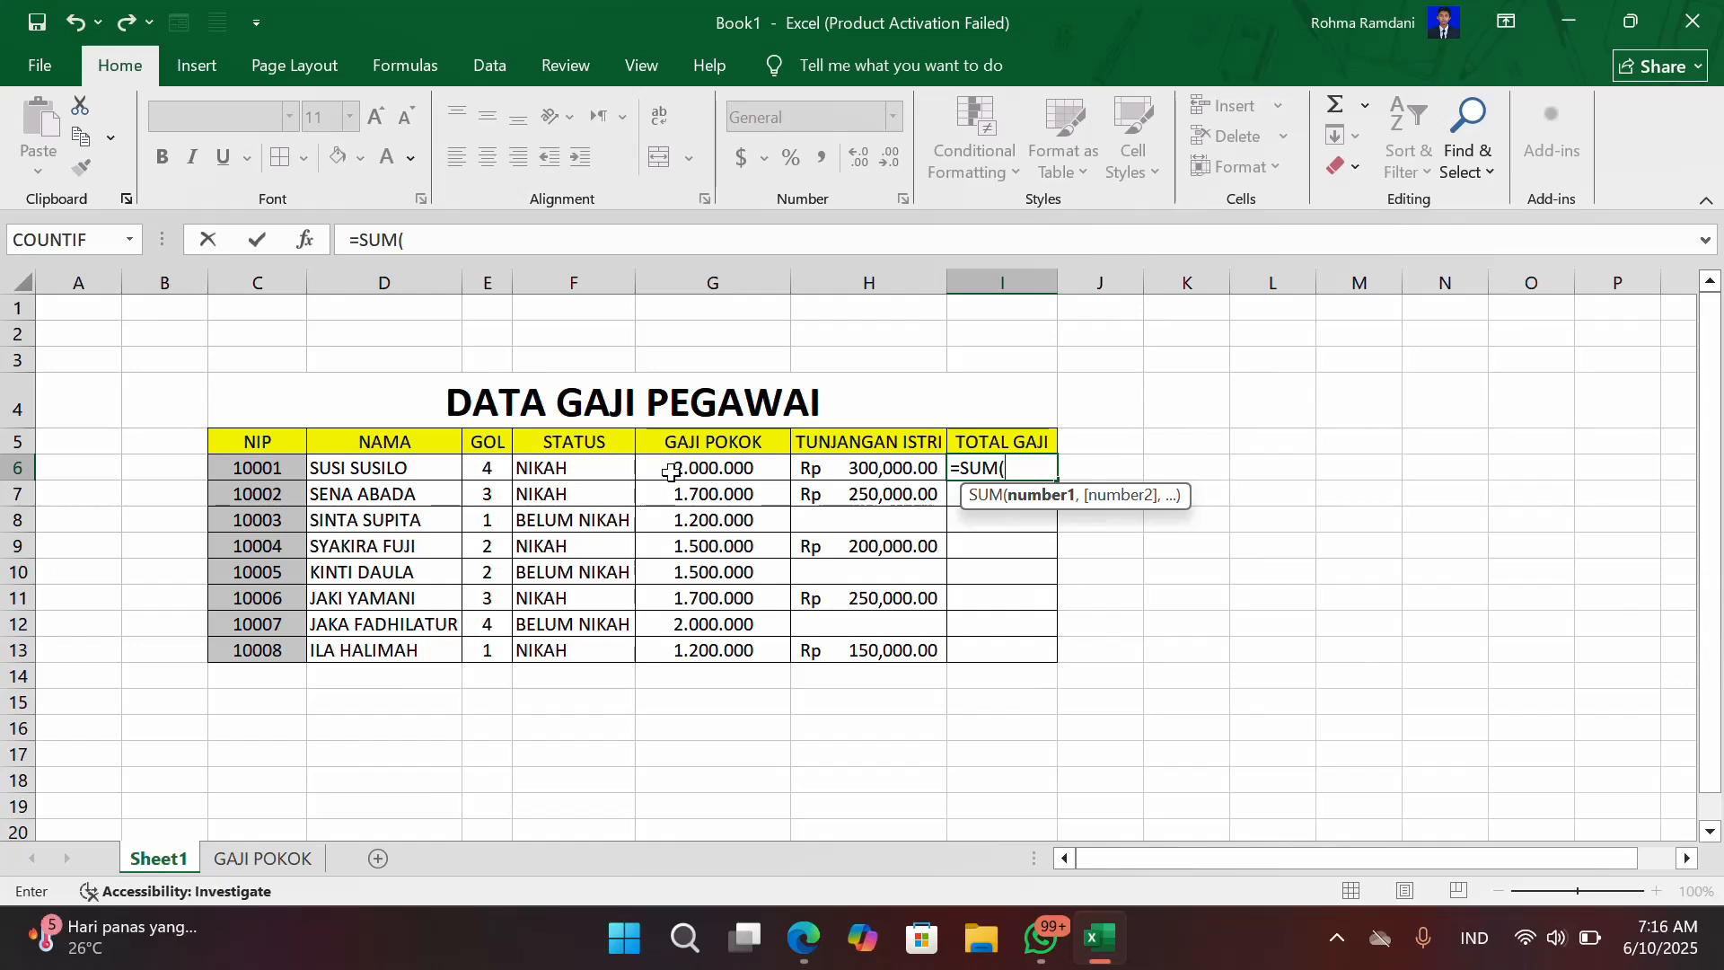
drag(671, 472, 841, 462)
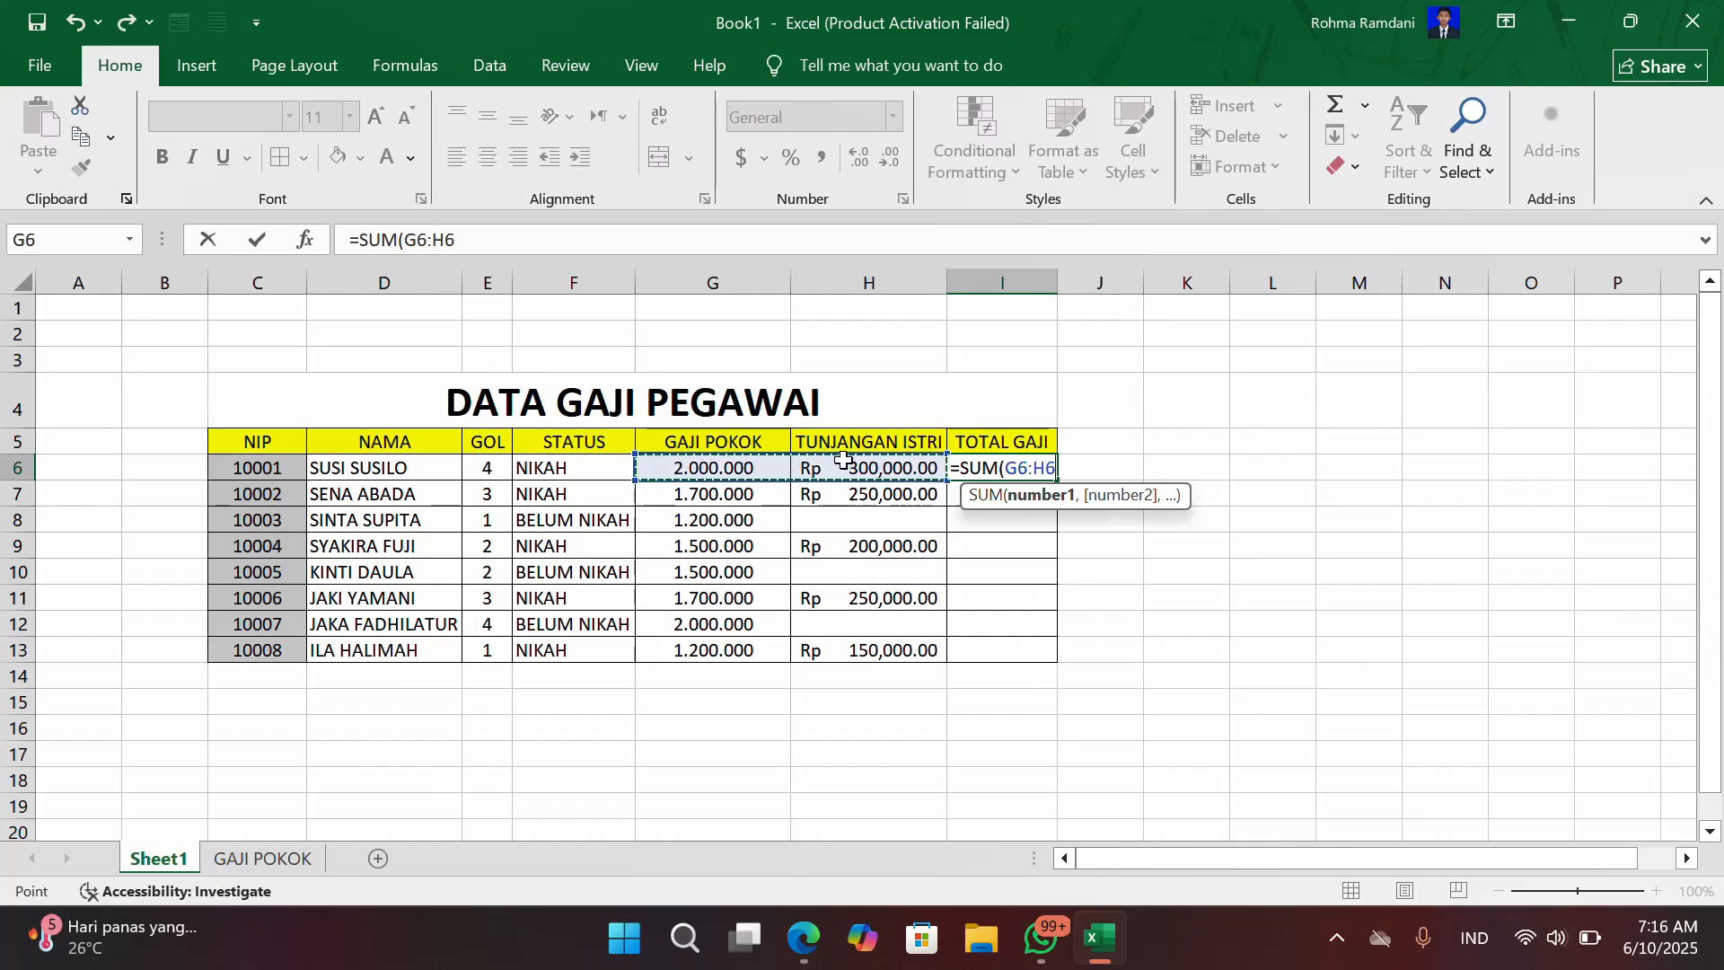
key(Return)
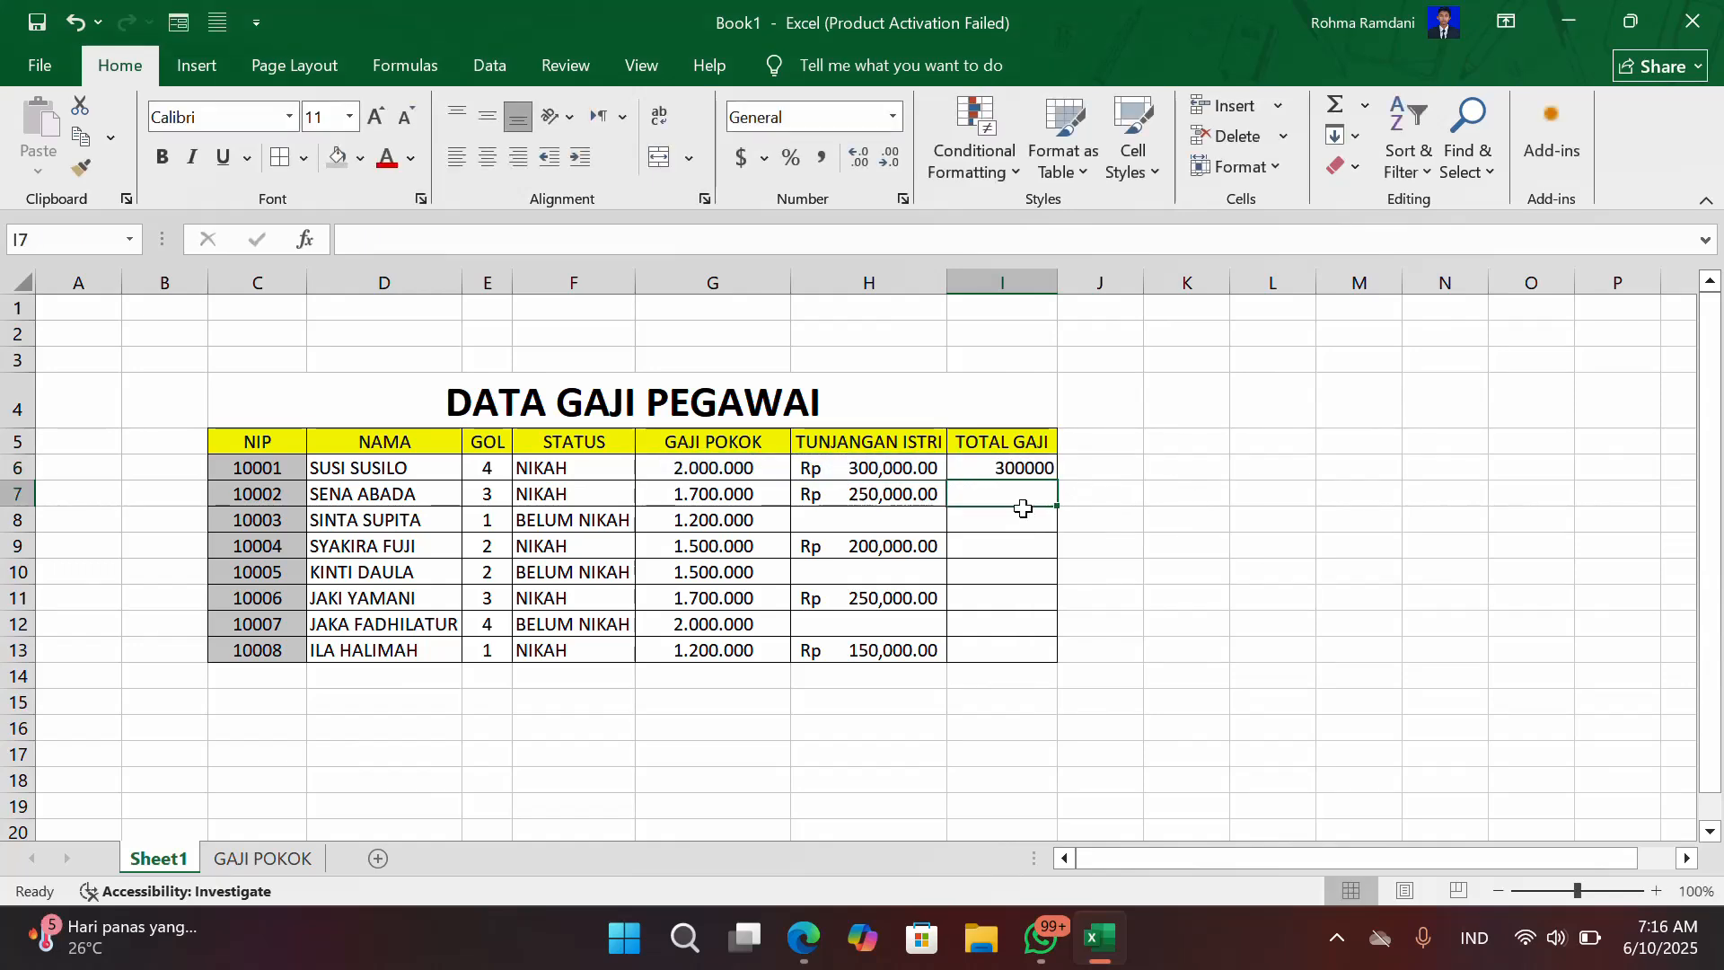
click(1018, 471)
key(Delete)
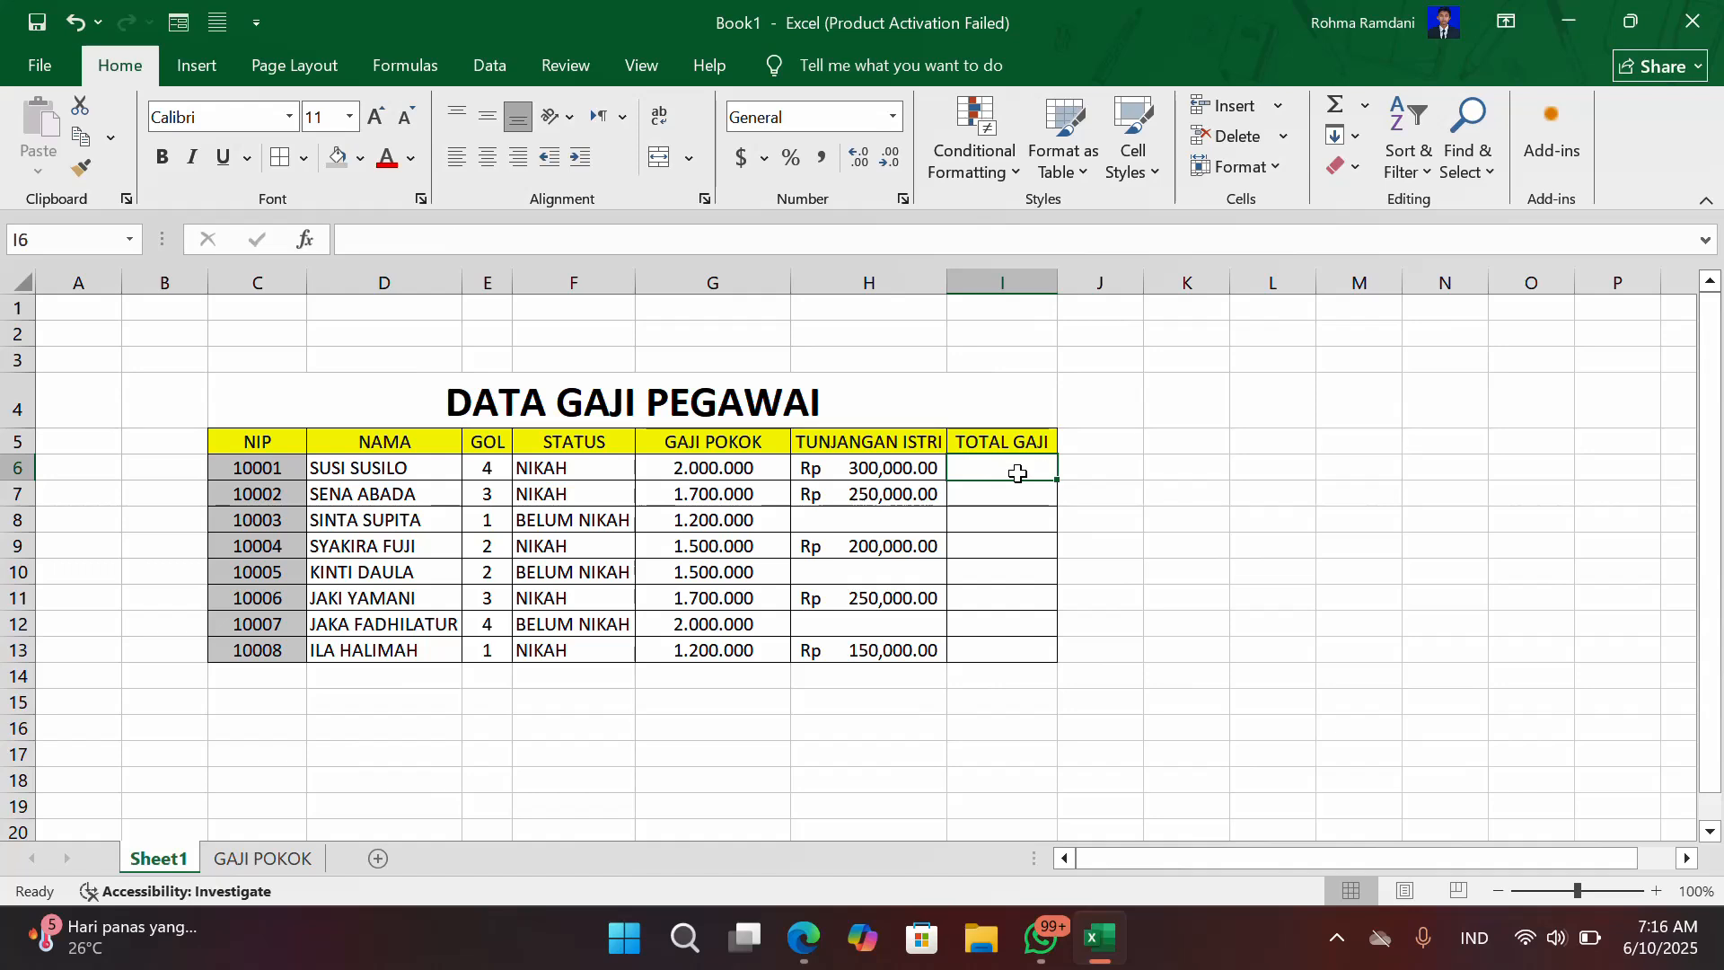